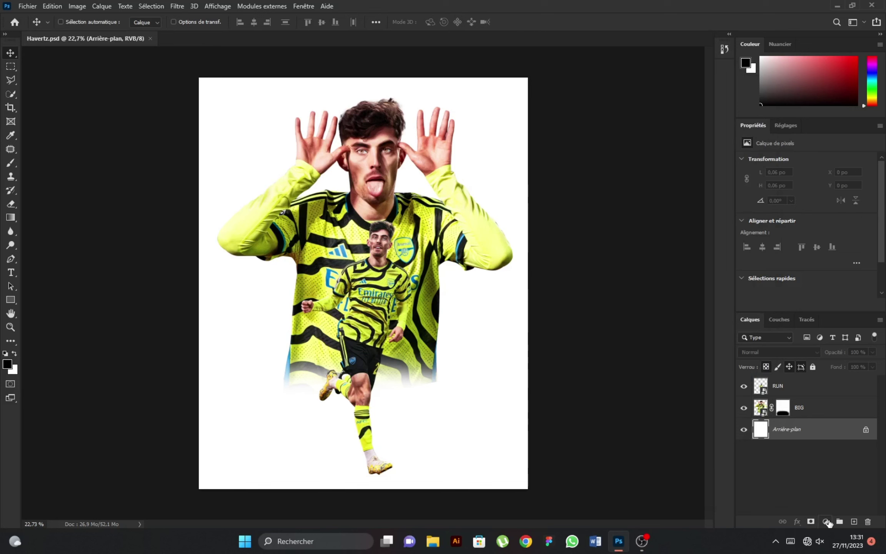
Add a Solid Color fill layer, Fond 1, in olive yellow b6b606 sampled from the jersey
click(825, 521)
click(780, 337)
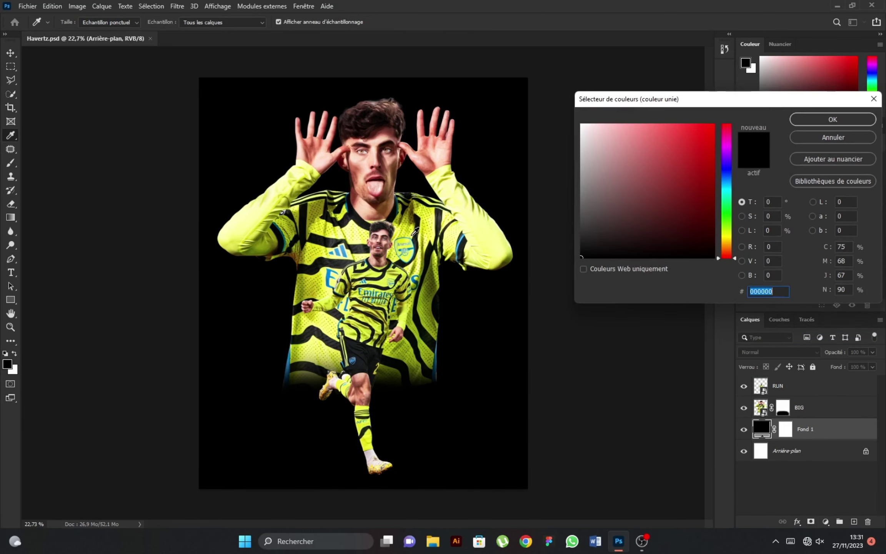
click(413, 234)
drag(696, 171, 710, 162)
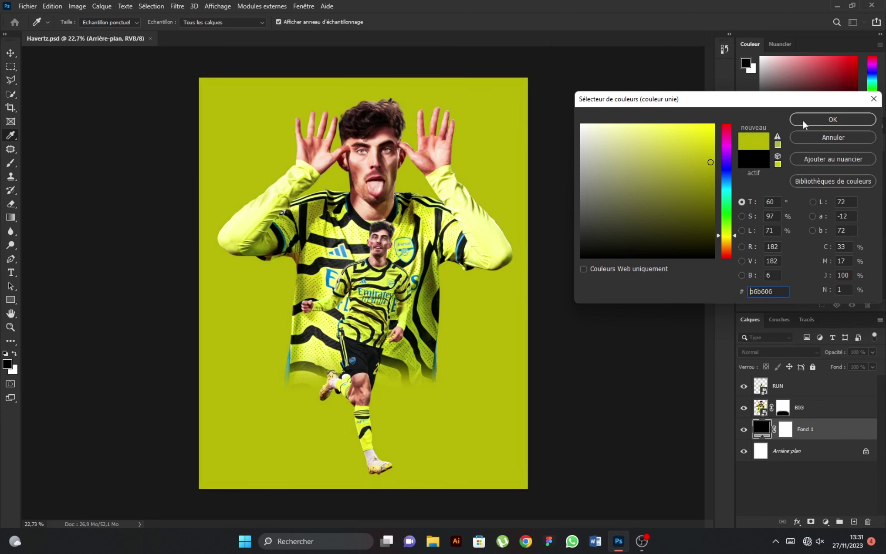
click(807, 121)
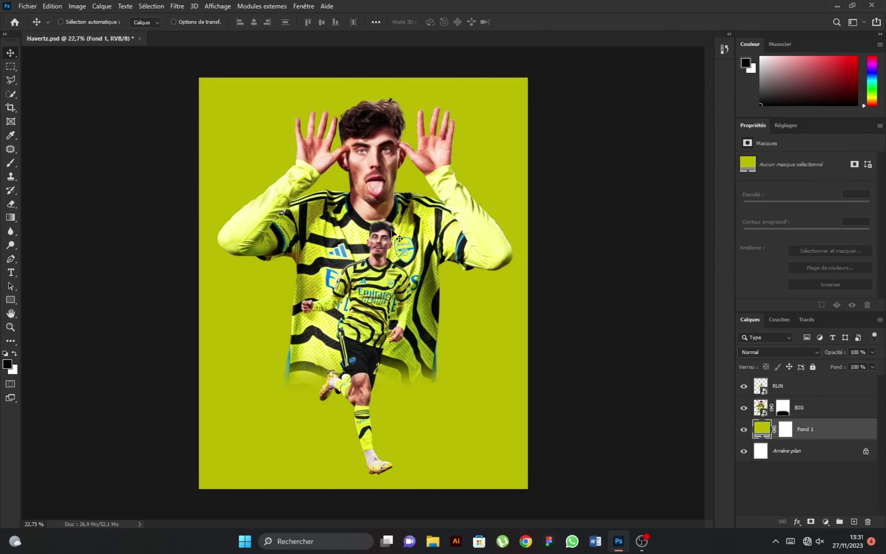
key(ctrl+plus)
click(30, 8)
Place the lachlan-gowen street photo, enlarge it slightly and nudge it left to cover the canvas
click(58, 212)
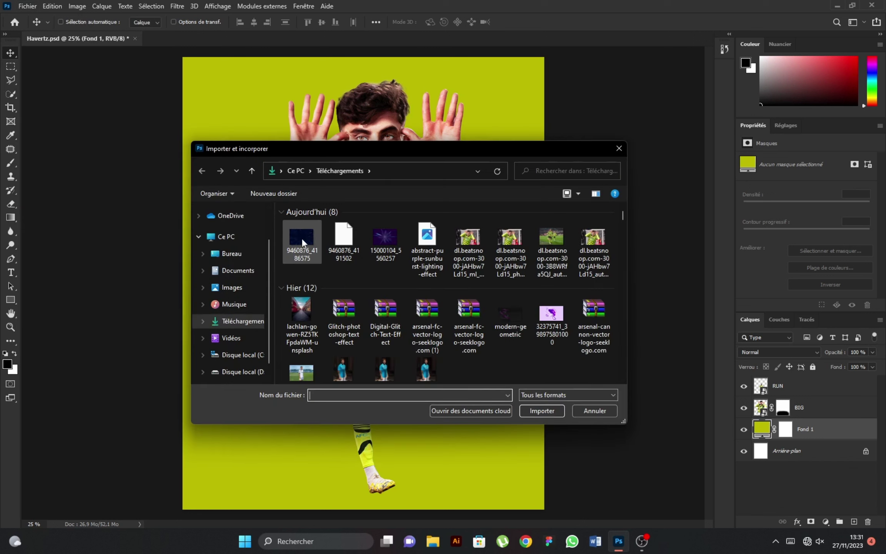
click(302, 319)
click(529, 407)
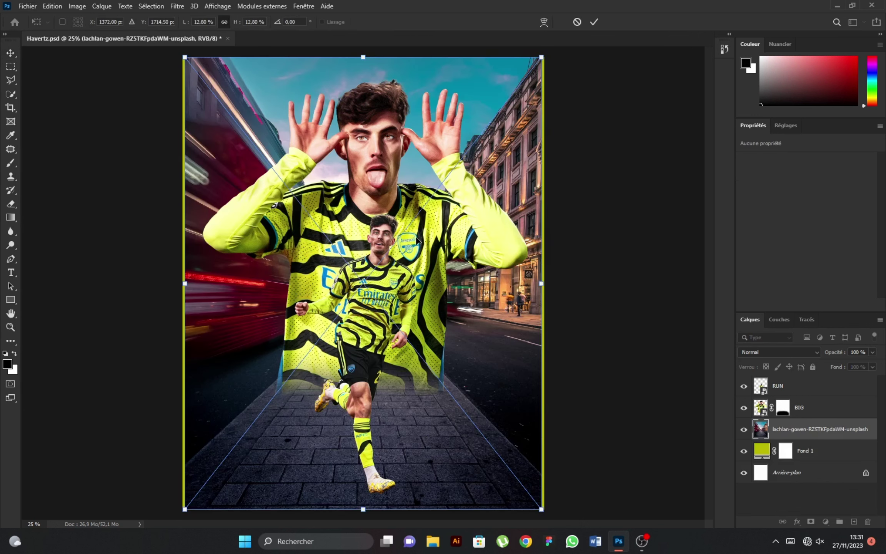
key(ctrl+minus)
drag(200, 285, 198, 284)
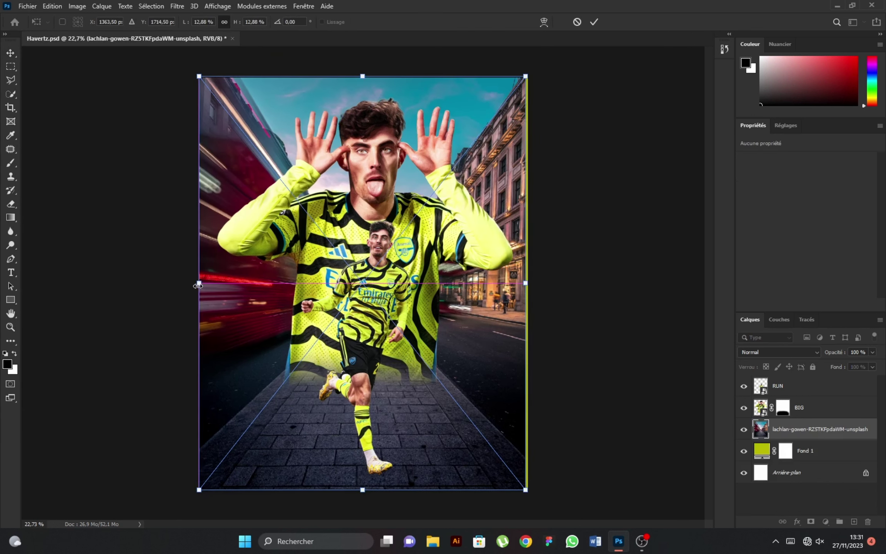
drag(525, 283, 532, 282)
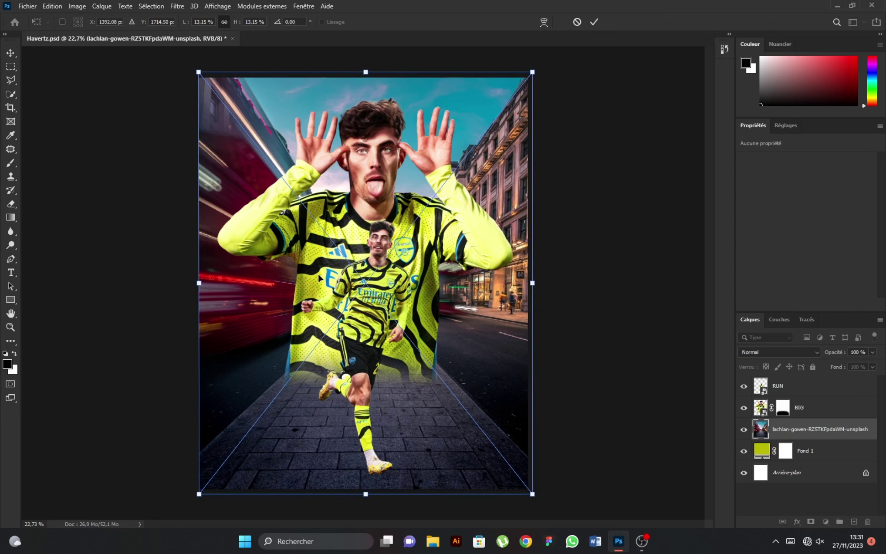
drag(317, 273, 315, 272)
click(594, 23)
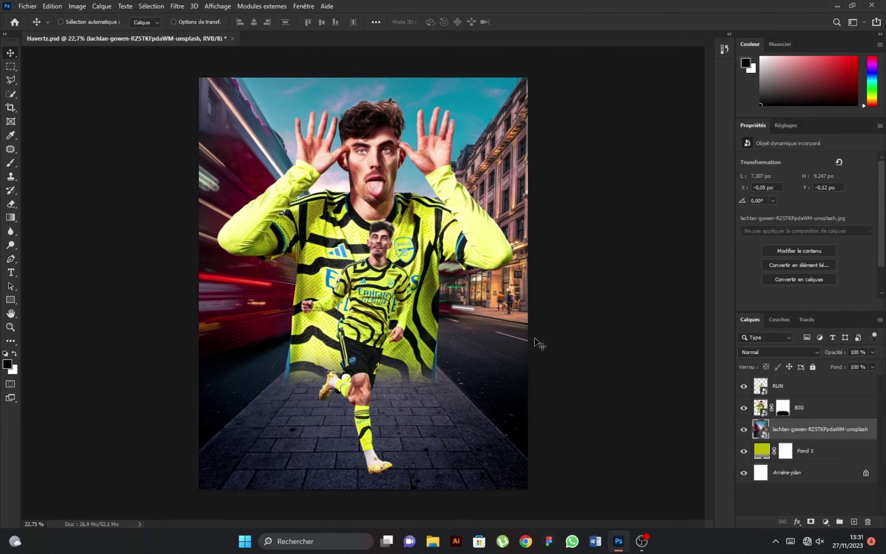
Desaturate the street photo with Hue/Saturation
click(761, 351)
click(870, 303)
key(ctrl+u)
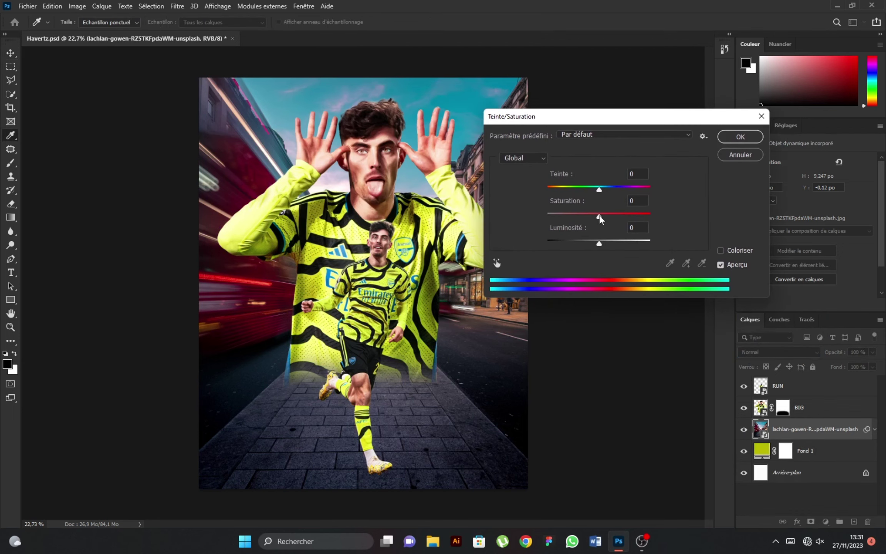
drag(600, 214, 536, 219)
click(756, 139)
Try Lumière vive, then set the street photo's blend mode to Lumière crue
click(777, 352)
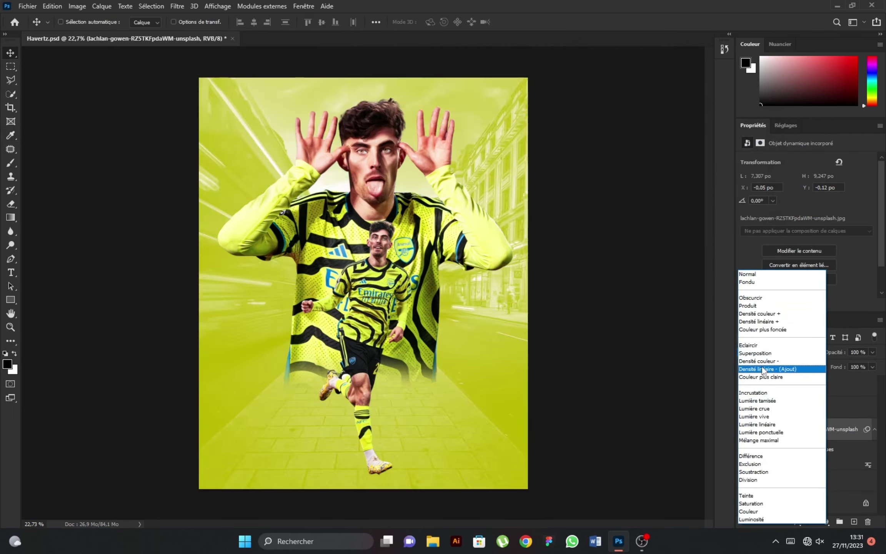
click(764, 417)
double_click(762, 481)
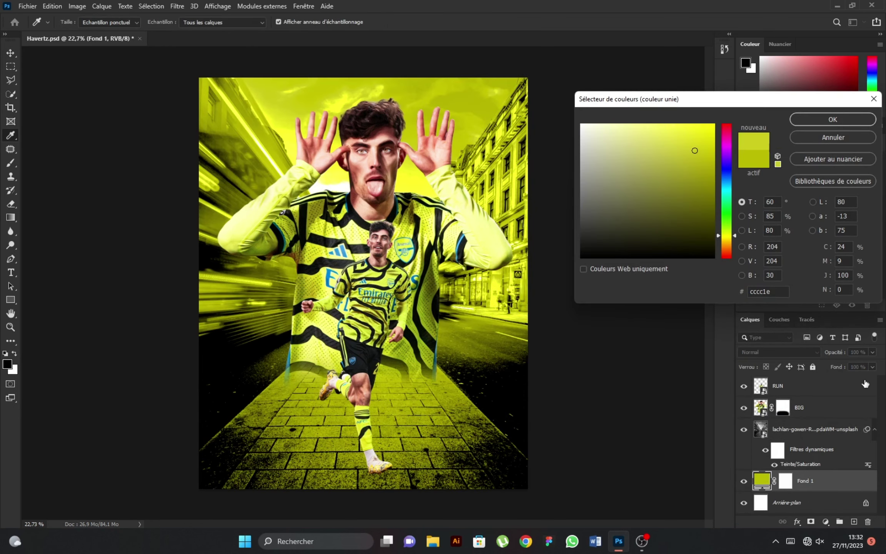
click(833, 138)
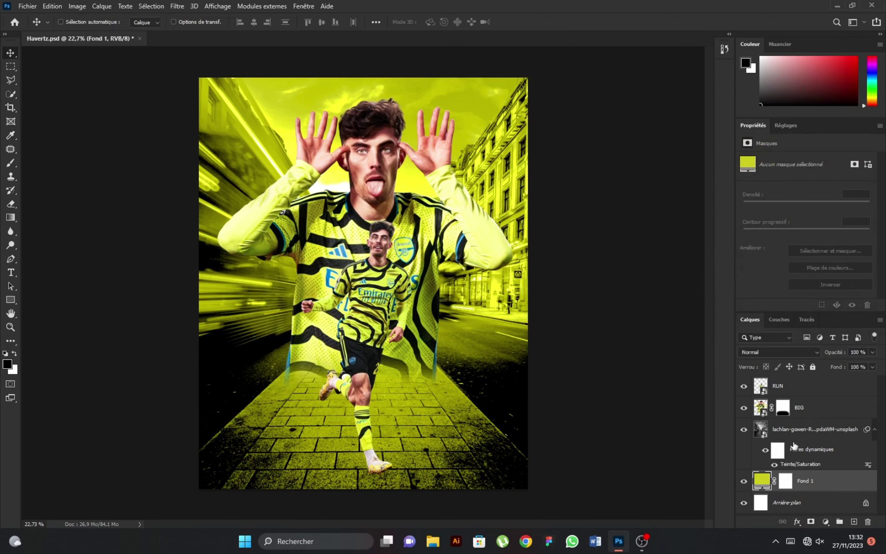
click(812, 428)
key(v)
click(778, 352)
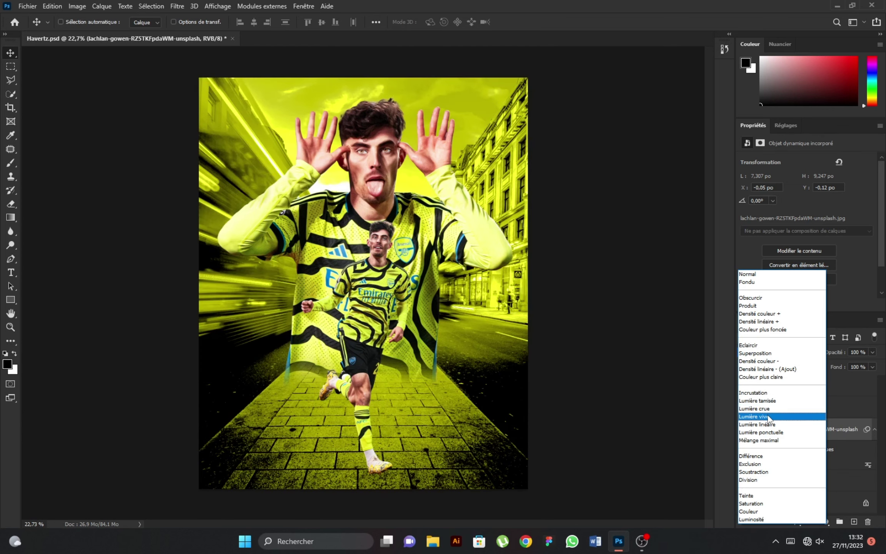
click(773, 412)
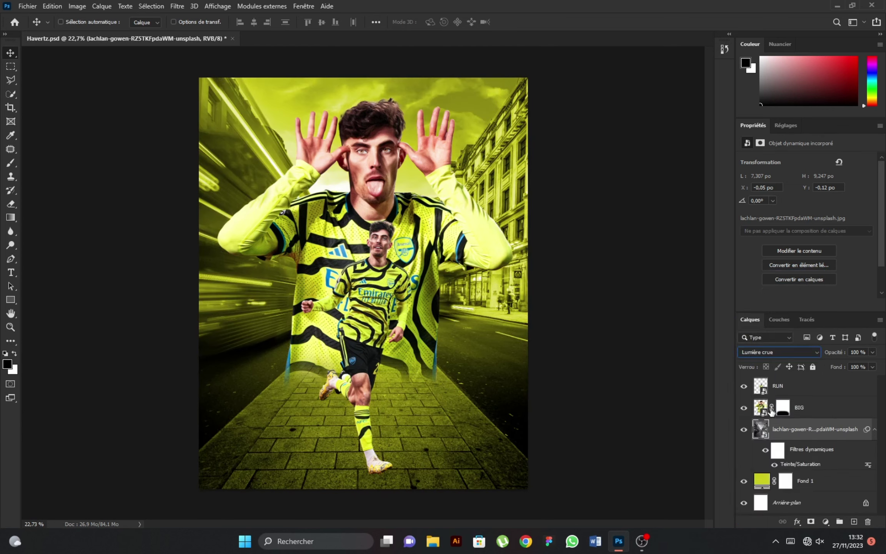
Darken the Fond 1 fill colour to b8b800
click(874, 430)
double_click(761, 450)
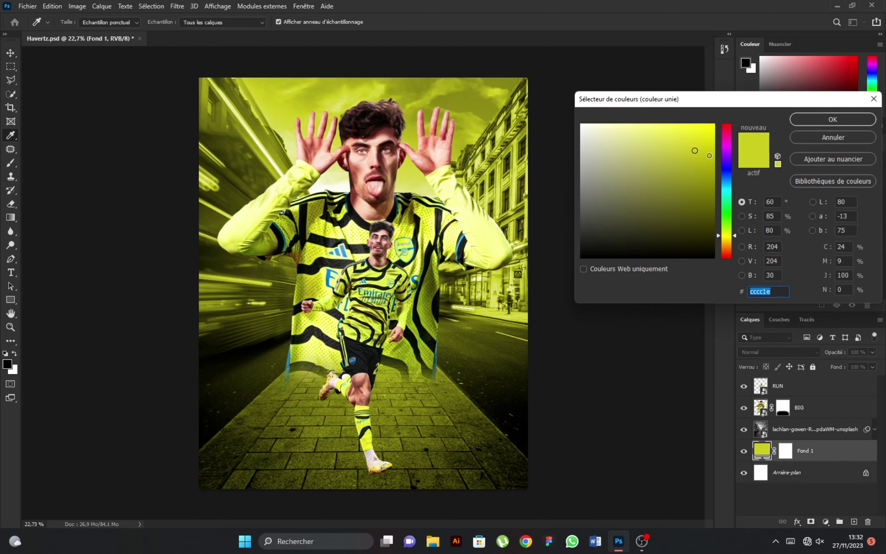
drag(709, 155, 713, 162)
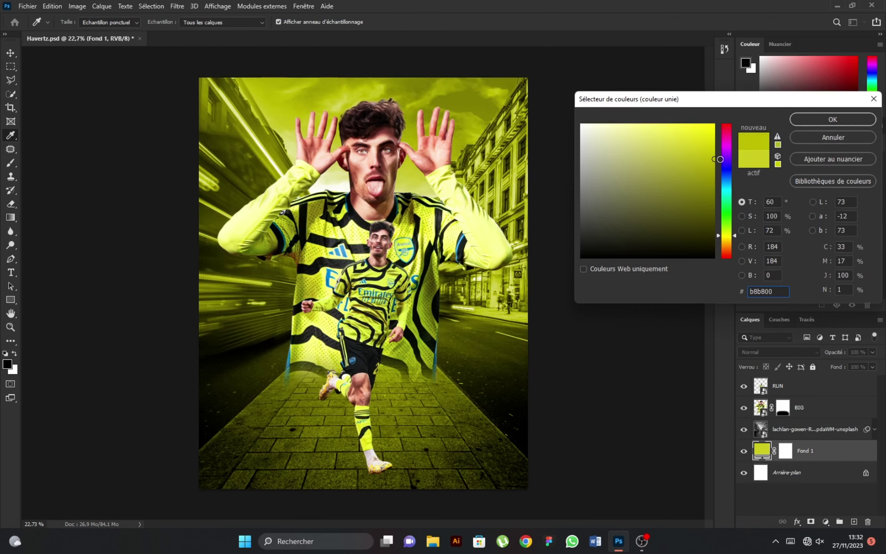
click(832, 119)
click(804, 431)
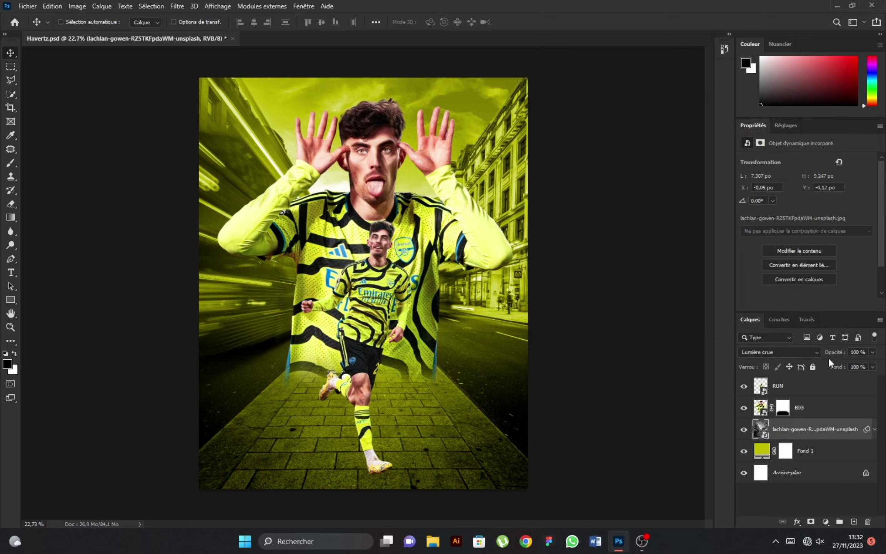
Open the wave pattern jpg and select its pattern with Color Range
click(27, 6)
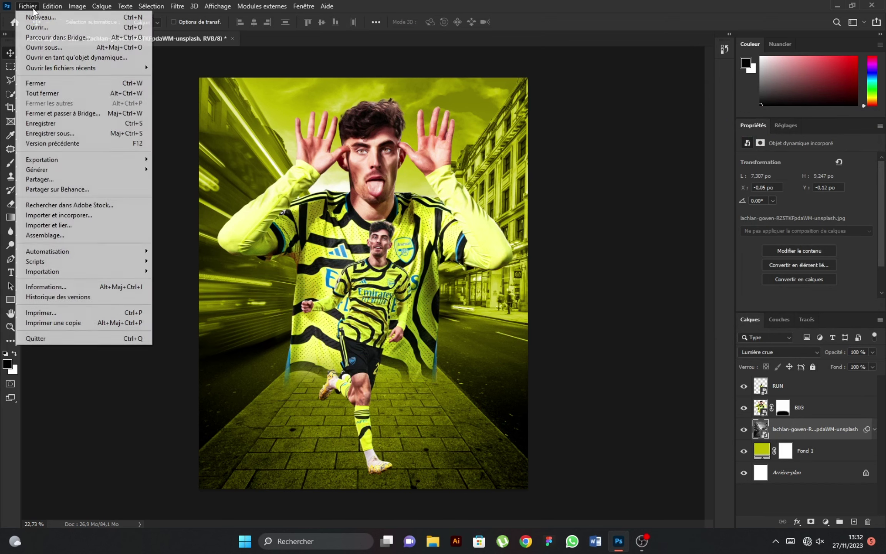
click(34, 27)
double_click(307, 256)
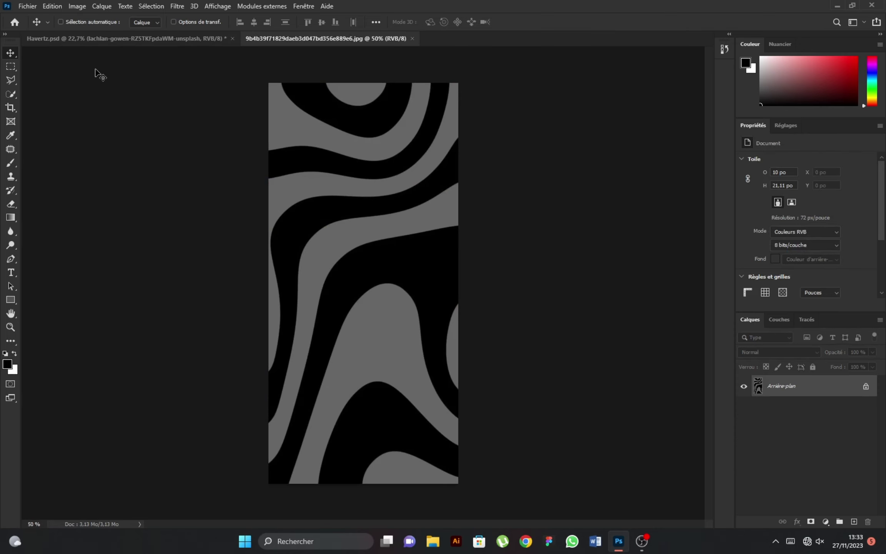
click(151, 6)
click(156, 107)
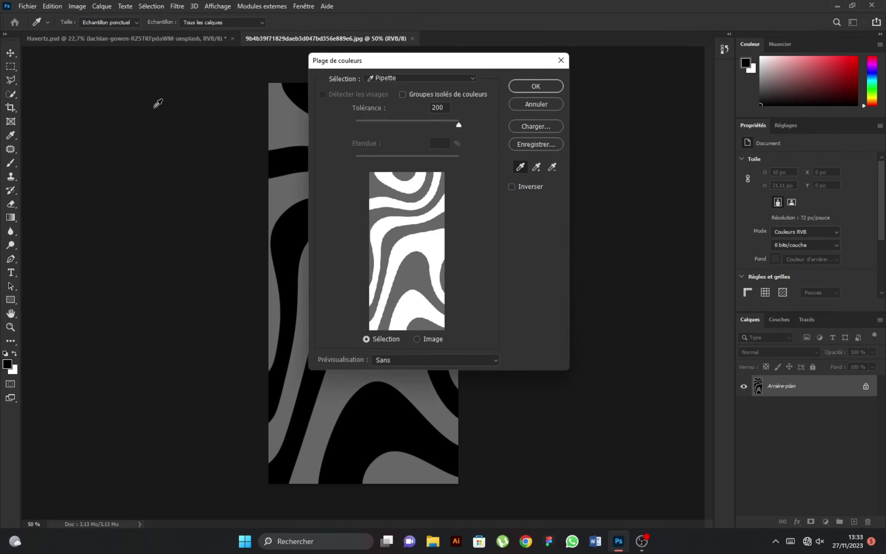
click(529, 91)
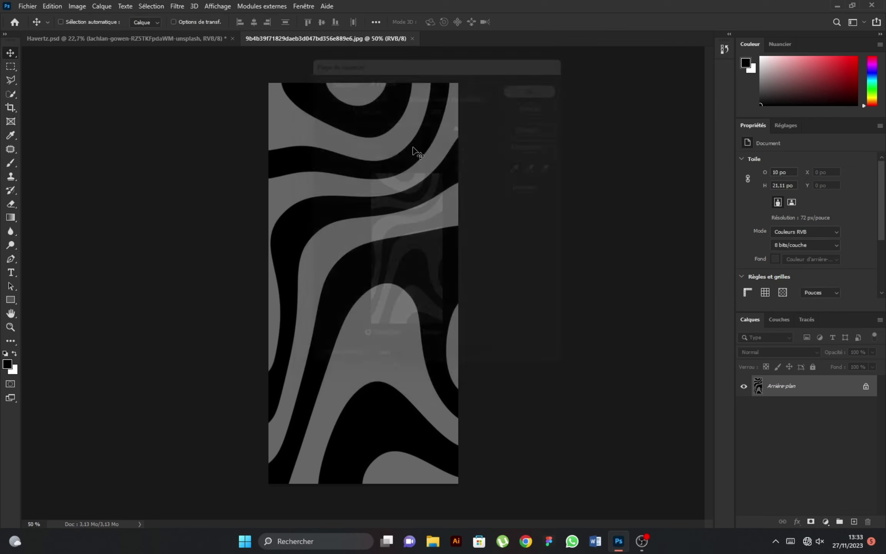
Copy the selection to Calque 1, convert it to a smart object, and drag it into the poster
key(ctrl+j)
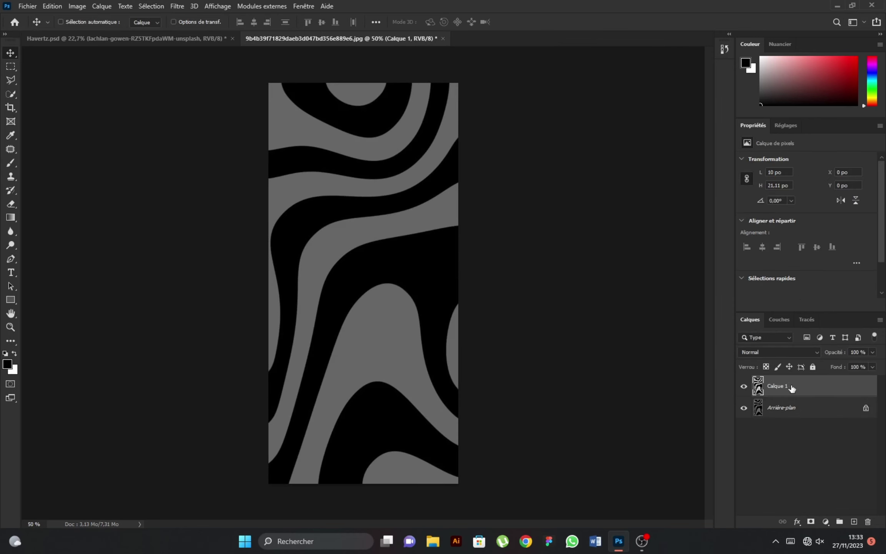
right_click(791, 388)
click(689, 230)
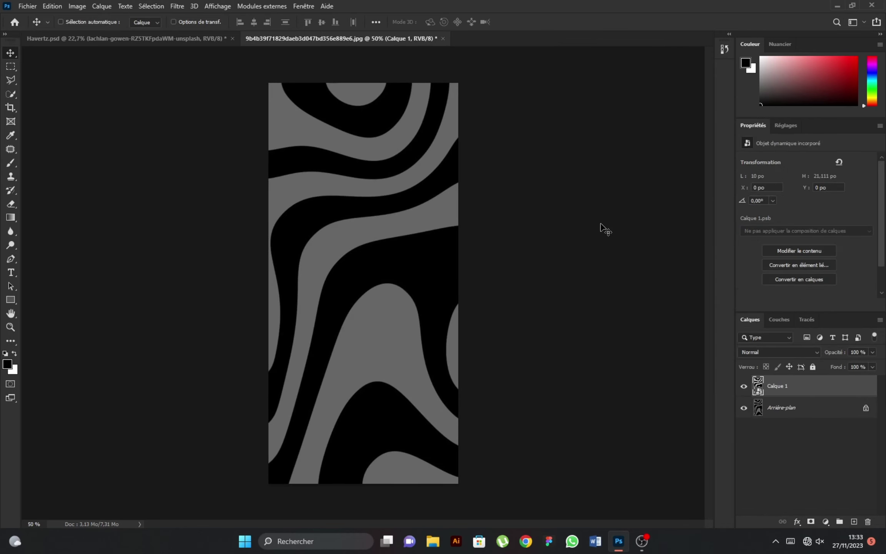
drag(374, 246, 318, 241)
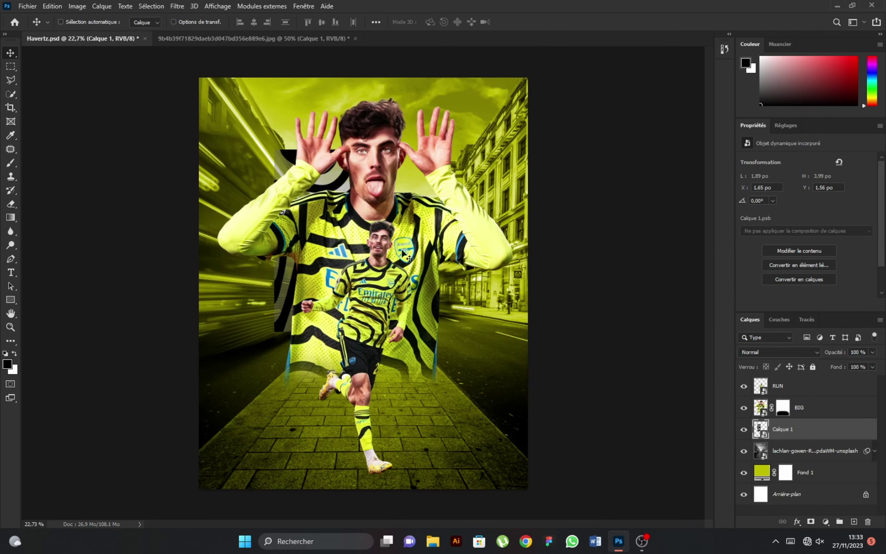
Stretch the wave pattern wider across the poster and move it down behind the players
key(ctrl+t)
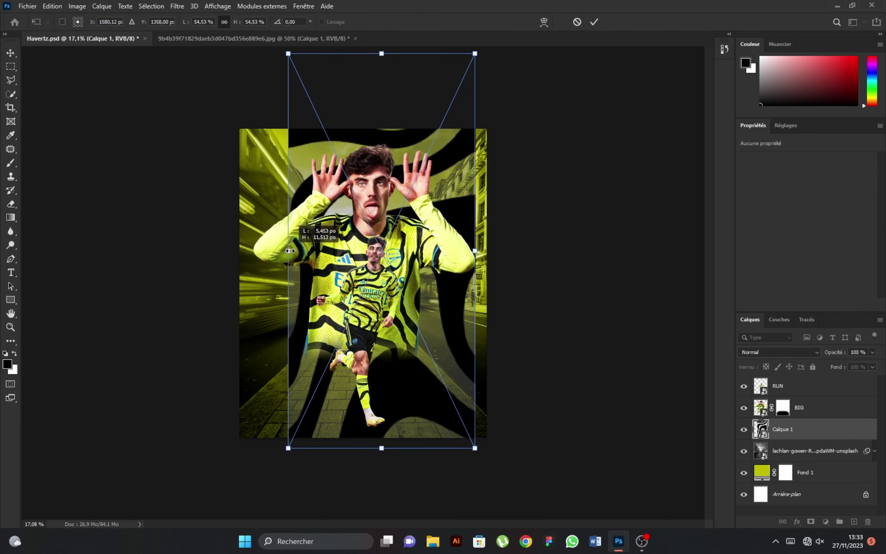
drag(298, 251, 239, 251)
key(ctrl+minus)
drag(458, 265, 467, 264)
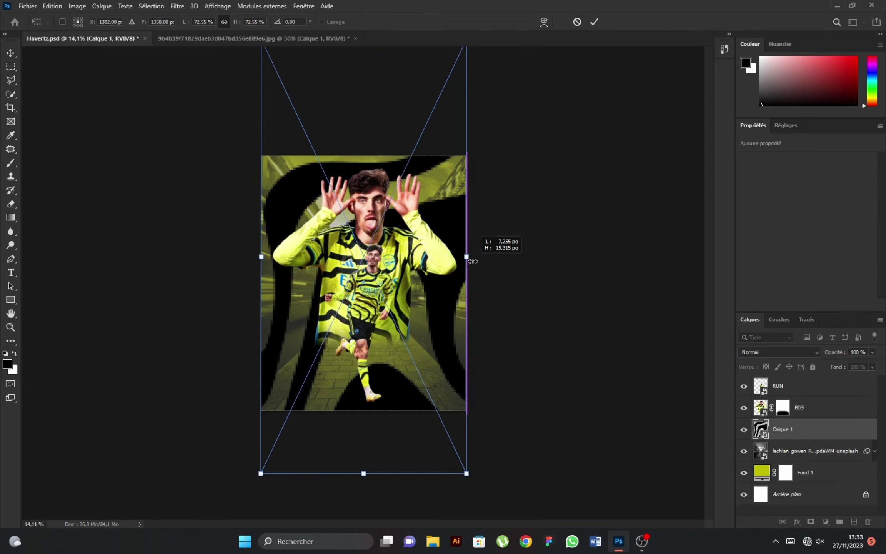
drag(428, 189, 431, 302)
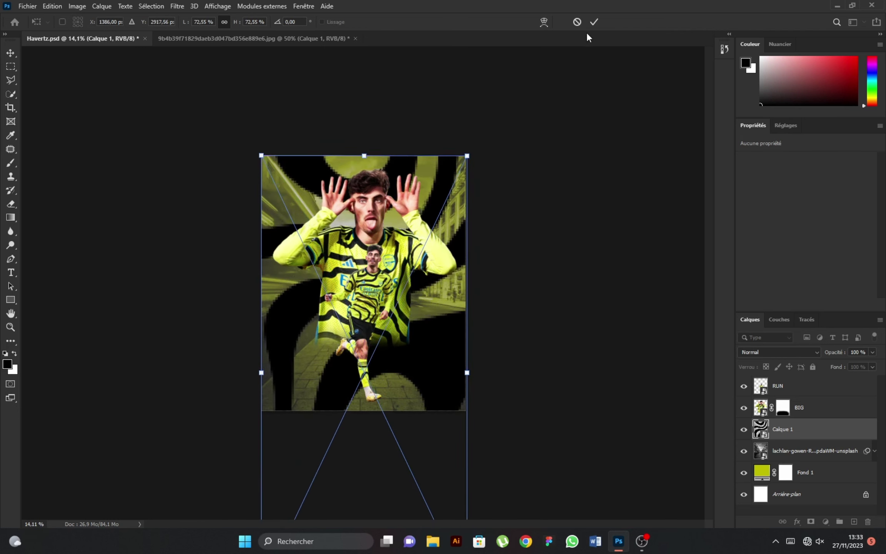
click(594, 22)
Toggle the wave pattern to compare the poster, then switch to the swirl pattern document
scroll(385, 269, up, 1)
scroll(382, 269, up, 1)
scroll(340, 265, up, 1)
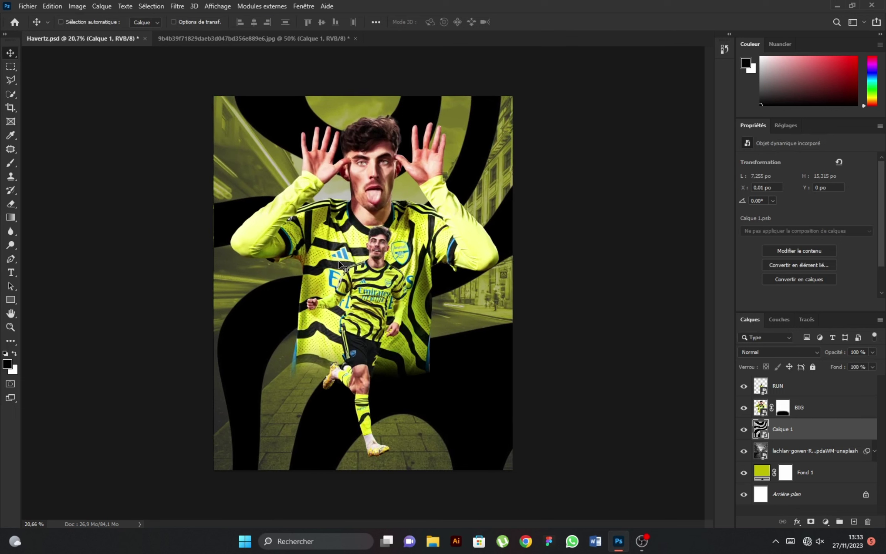
click(743, 430)
scroll(379, 307, down, 1)
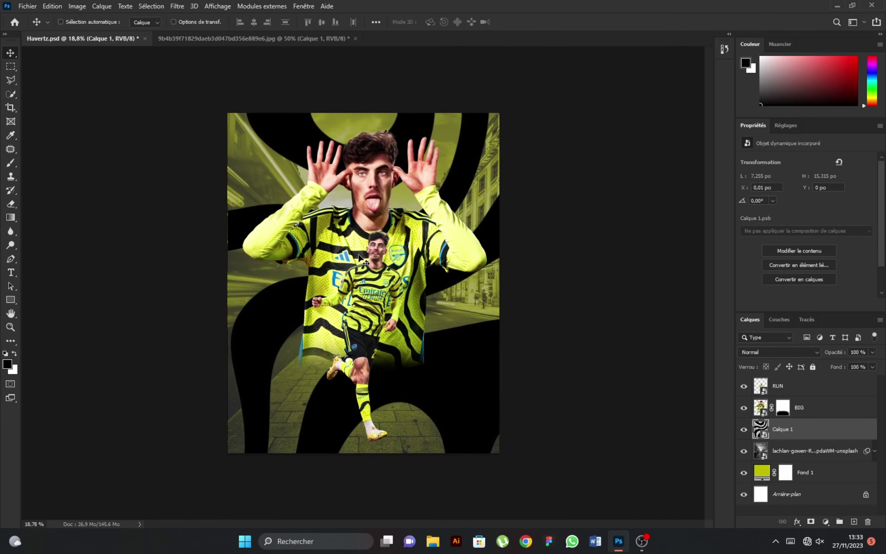
click(269, 39)
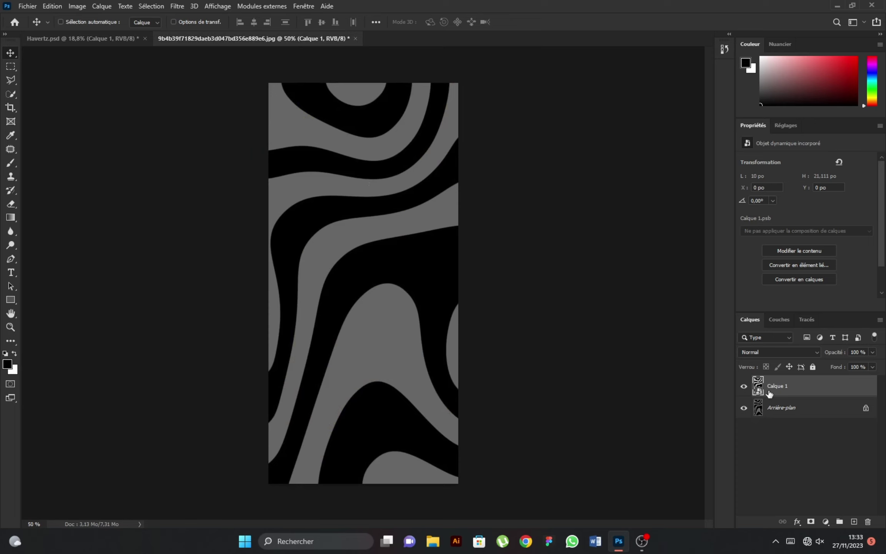
Remove the old smart object layer and Color Range select the black swirls at tolerance 135
key(ctrl+e)
click(151, 6)
click(168, 109)
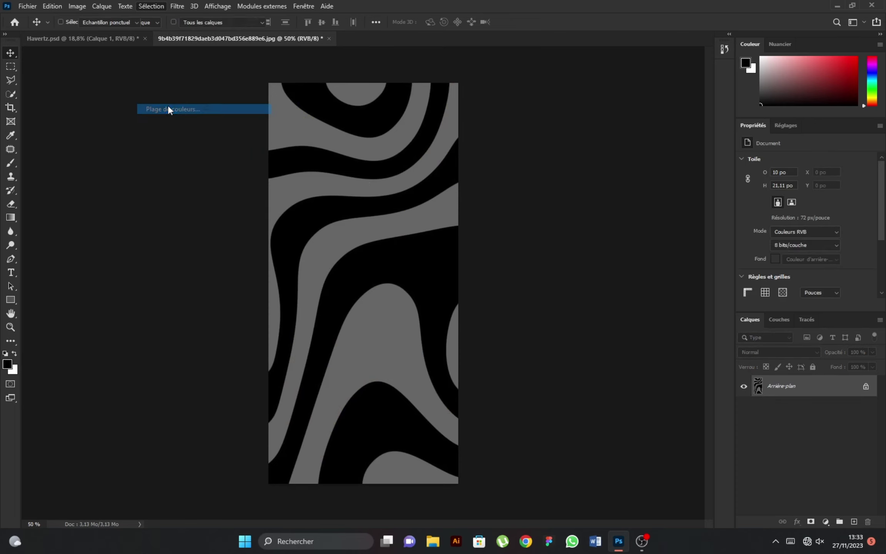
drag(379, 123, 412, 122)
click(532, 87)
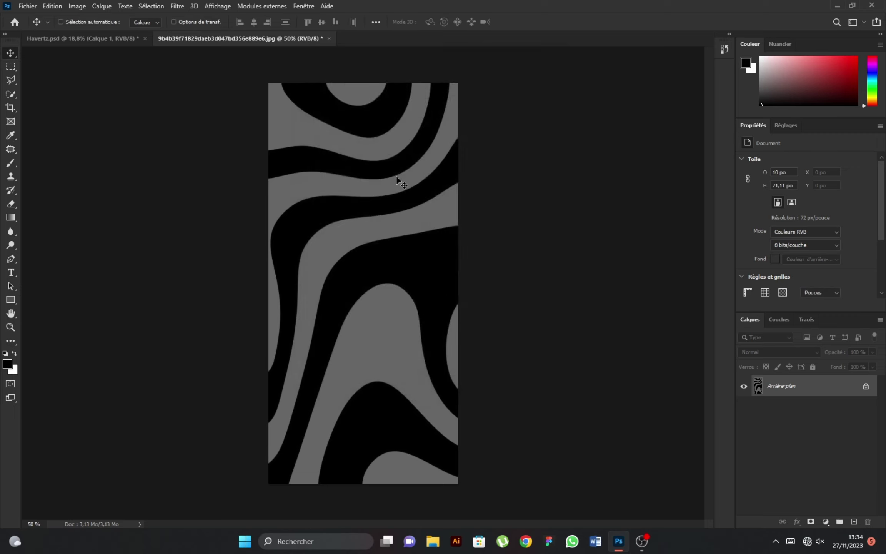
Copy the swirls to Calque 1 and convert it to a smart object
key(ctrl+j)
right_click(791, 386)
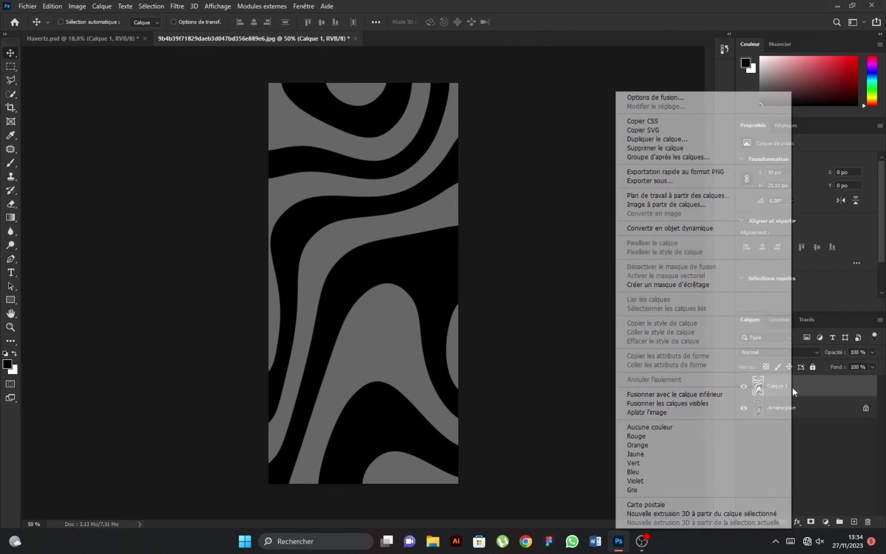
click(676, 228)
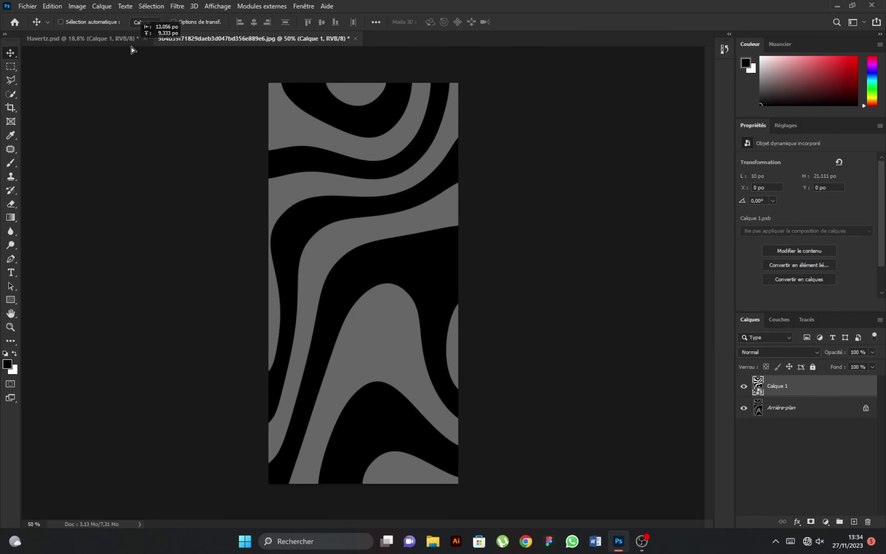
Bring the swirls into the poster as Calque 2, hide Calque 1, enlarge and lower Calque 2
drag(132, 50, 365, 268)
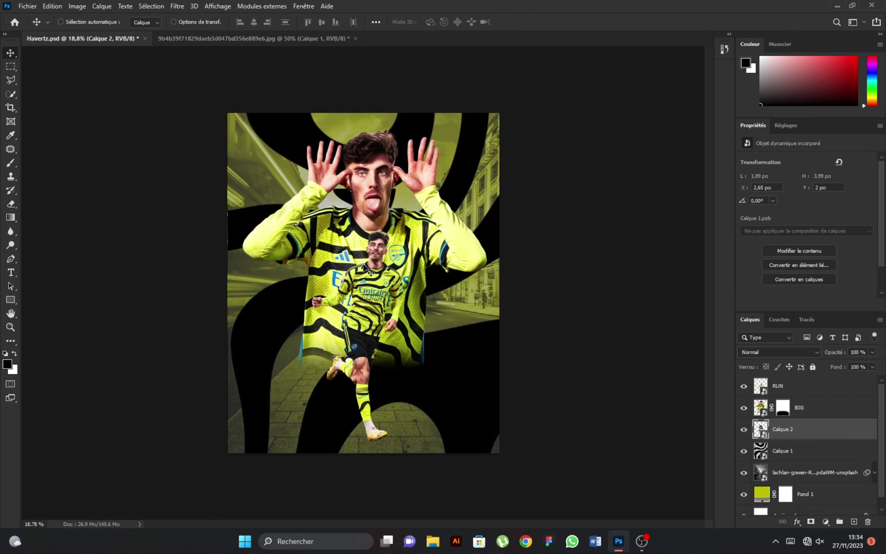
click(743, 451)
key(ctrl+t)
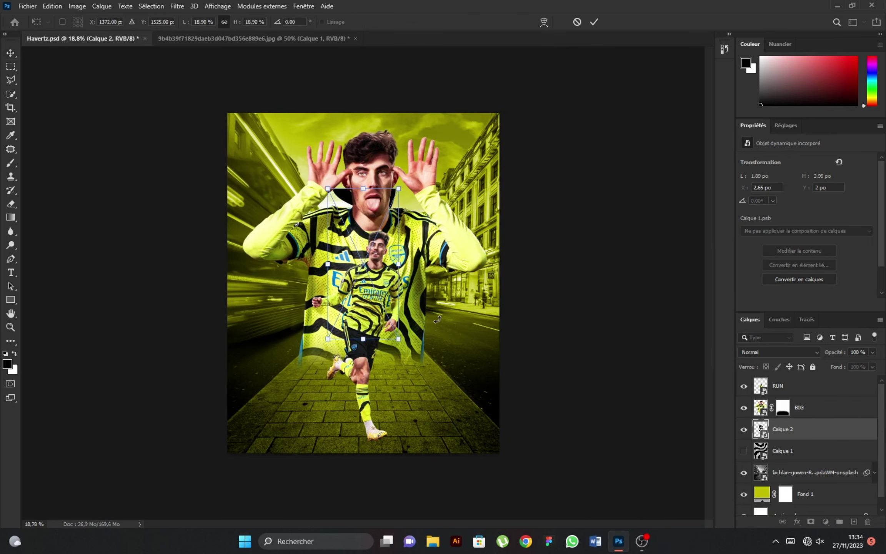
drag(319, 263, 227, 264)
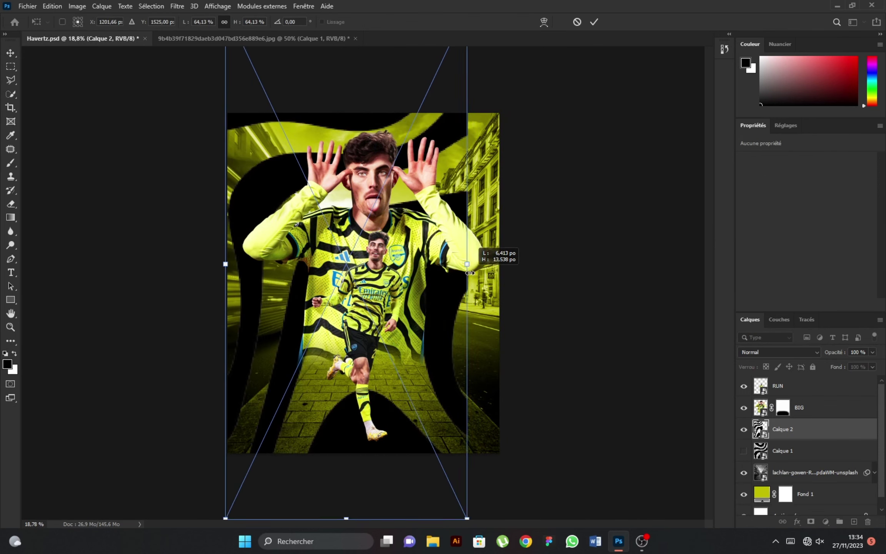
drag(404, 269, 502, 273)
click(593, 22)
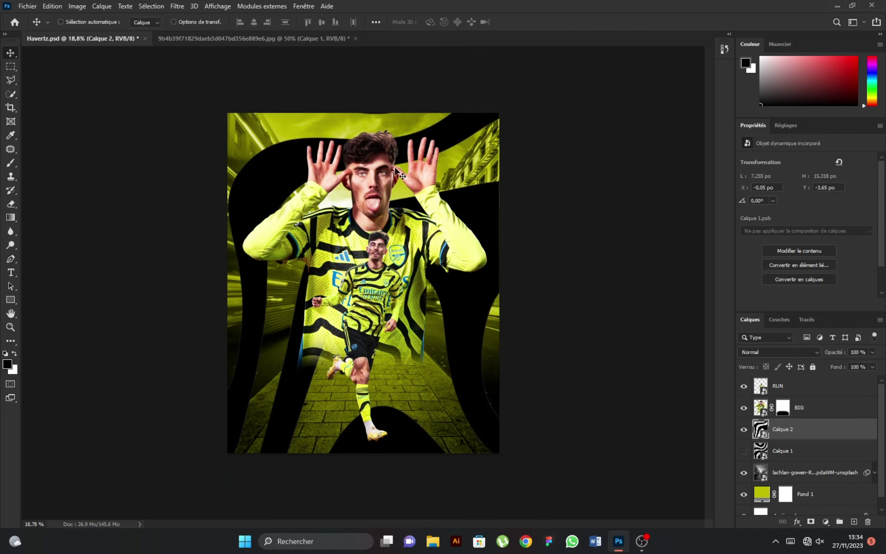
scroll(360, 289, down, 1)
drag(410, 230, 409, 289)
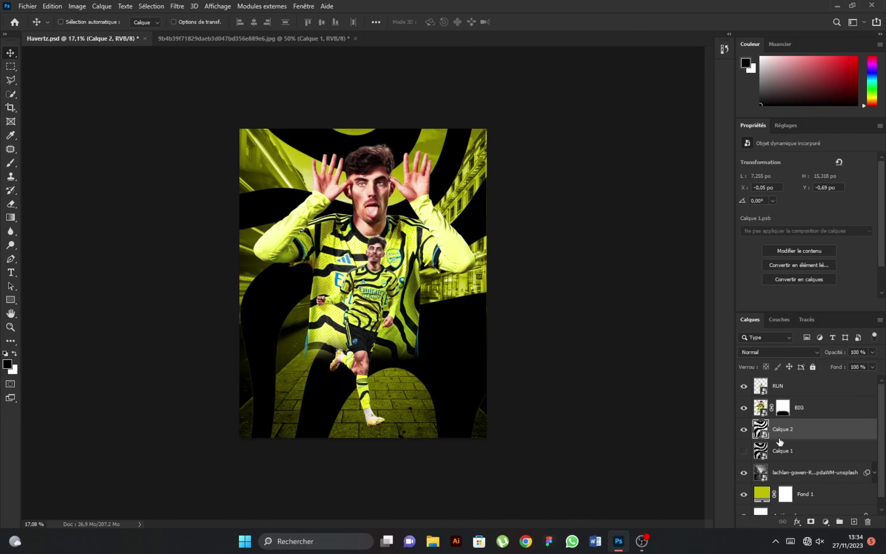
Delete Calque 1, widen Calque 2 to the poster's top edge, and add a black fill Fond 2
click(796, 453)
key(Delete)
key(ctrl+t)
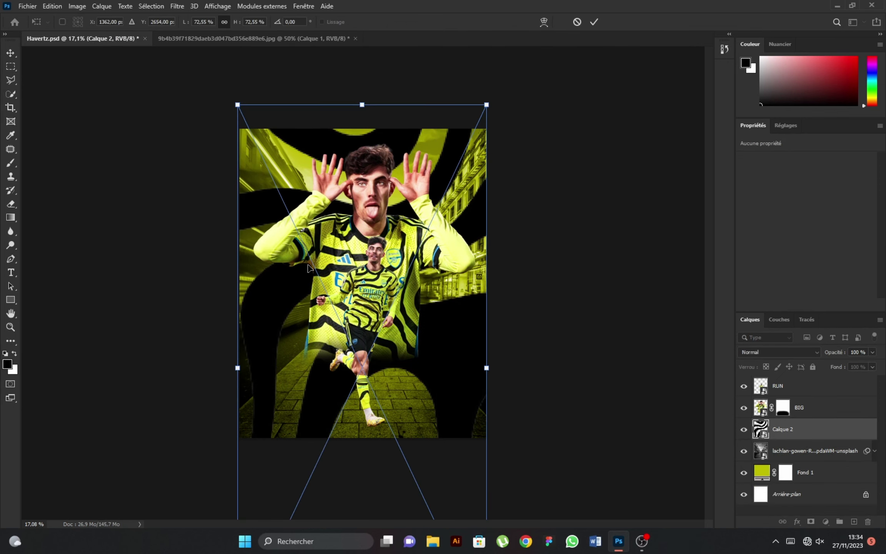
drag(487, 367, 489, 367)
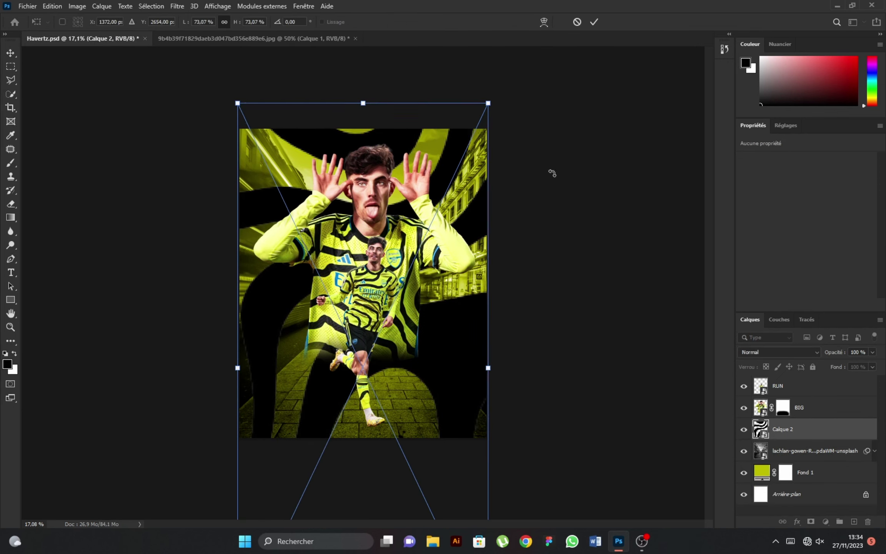
click(594, 24)
drag(391, 222, 390, 247)
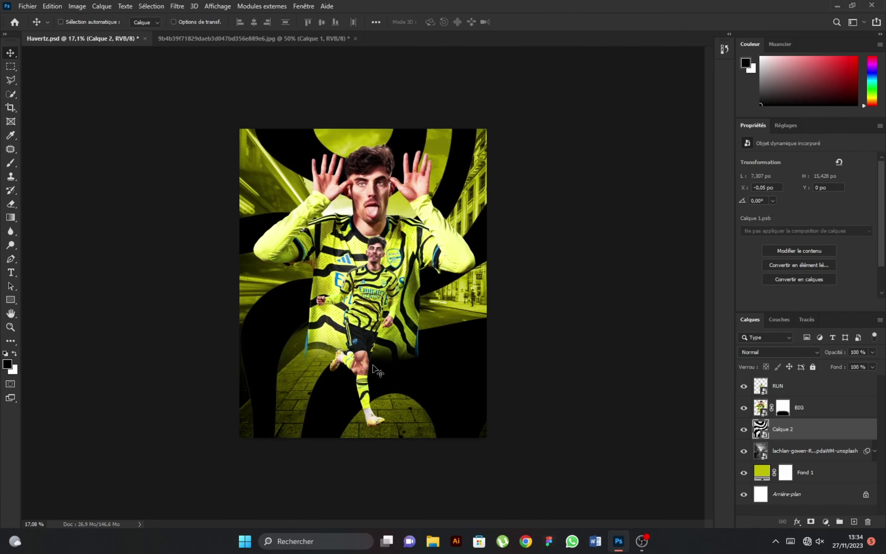
scroll(377, 370, up, 1)
click(826, 522)
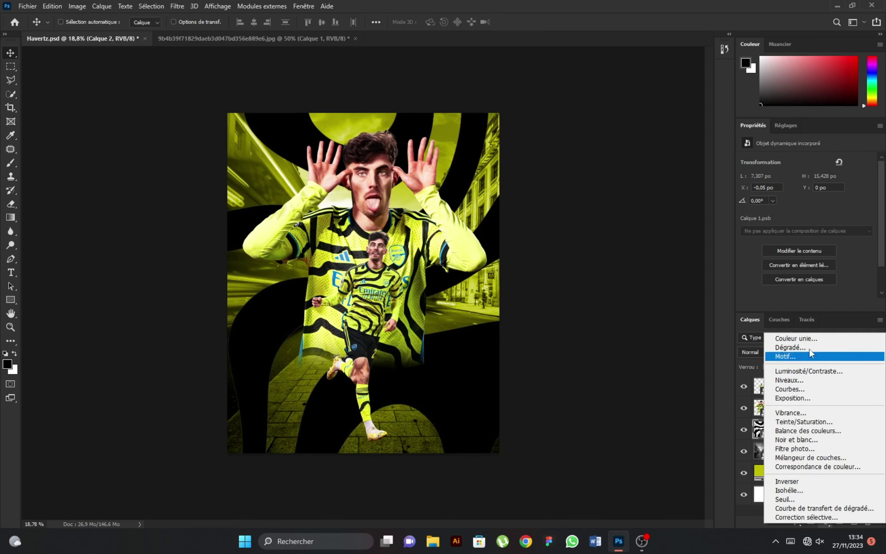
click(814, 340)
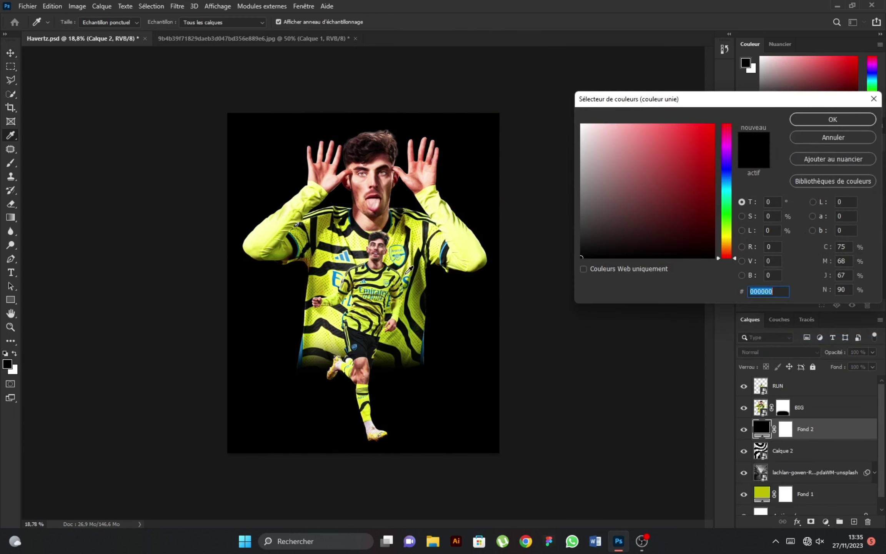
Make Fond 2 a sampled yellow f4e84e in Superposition mode with an inverted mask
drag(408, 269, 481, 242)
click(799, 121)
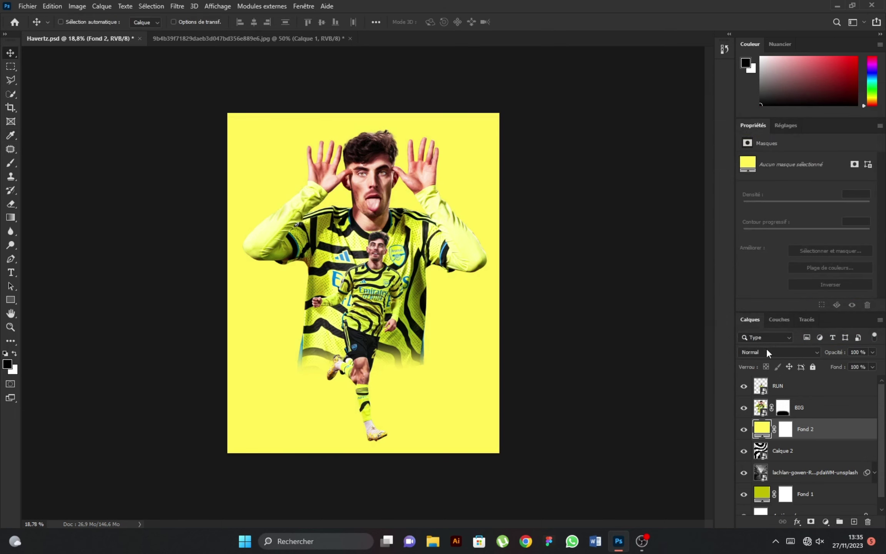
click(767, 352)
click(763, 382)
click(784, 430)
click(831, 285)
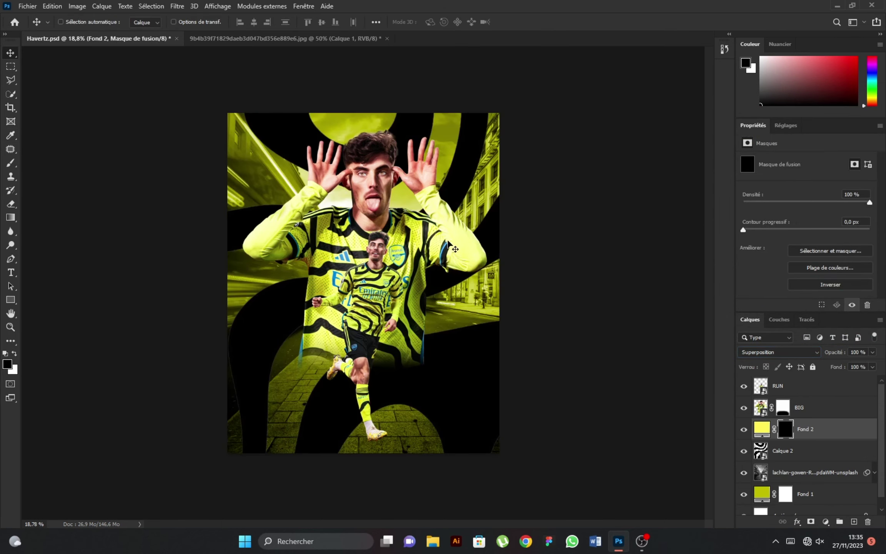
Paint a soft white glow on Fond 2's mask with a 1690 brush at 10% flow
click(10, 163)
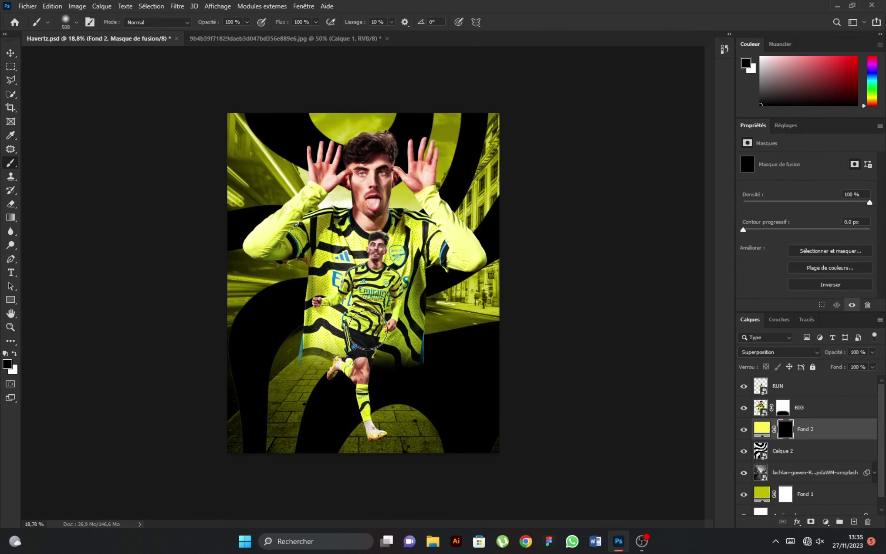
mouse_move(399, 226)
mouse_down()
mouse_move(413, 227)
mouse_move(371, 246)
mouse_up()
key(x)
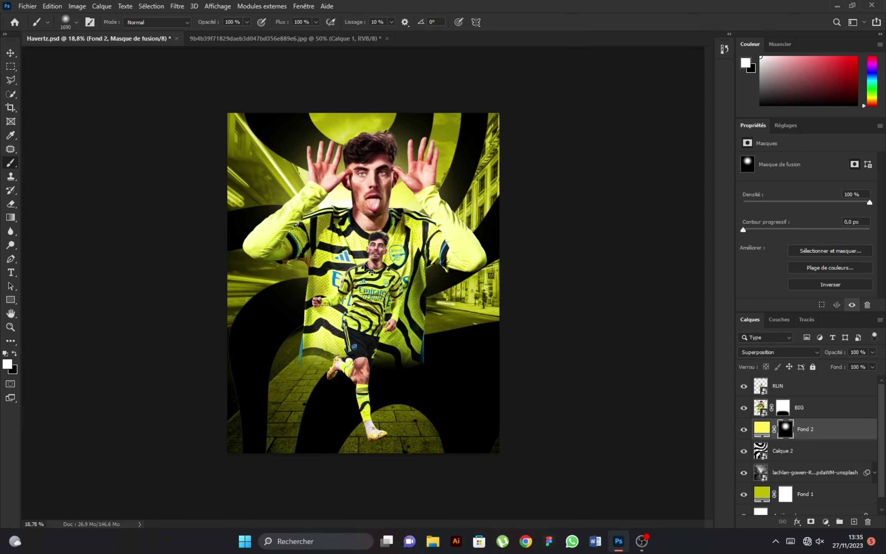
key(ctrl+z)
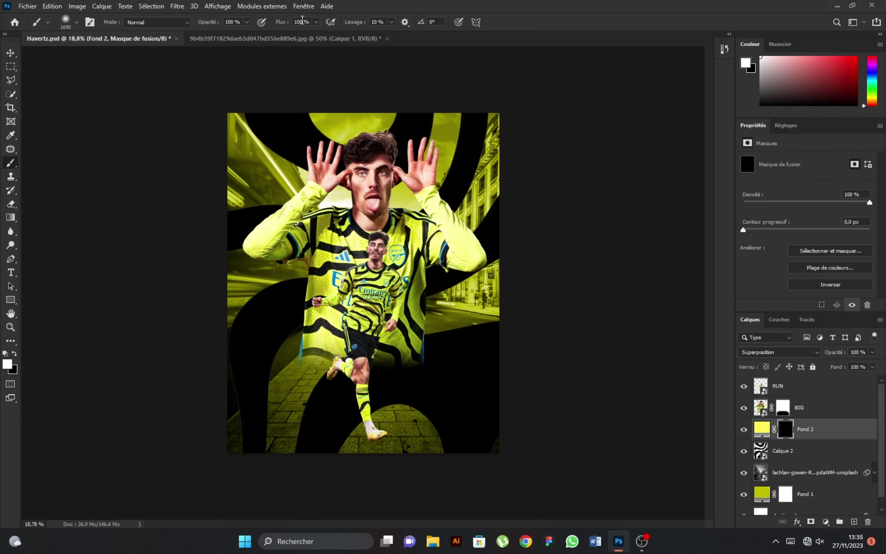
text(10)
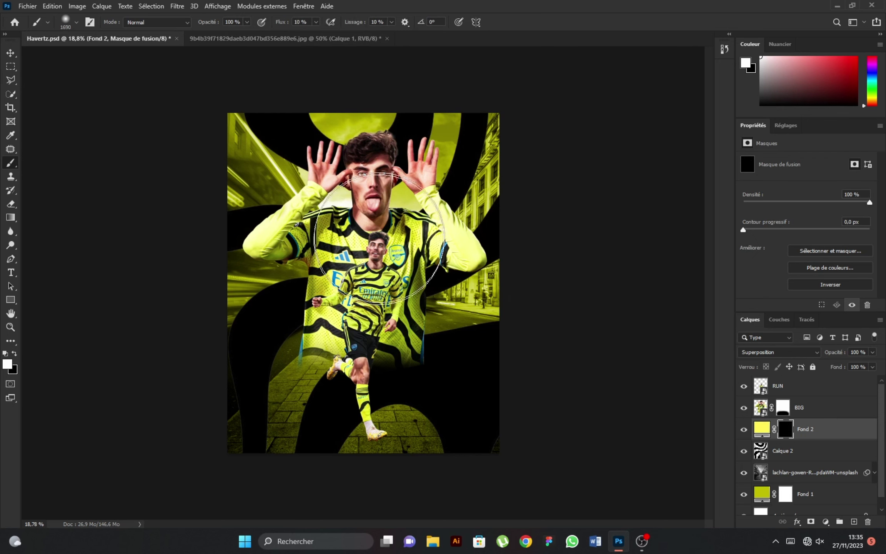
mouse_move(369, 208)
mouse_down()
mouse_move(380, 208)
mouse_move(347, 305)
mouse_up()
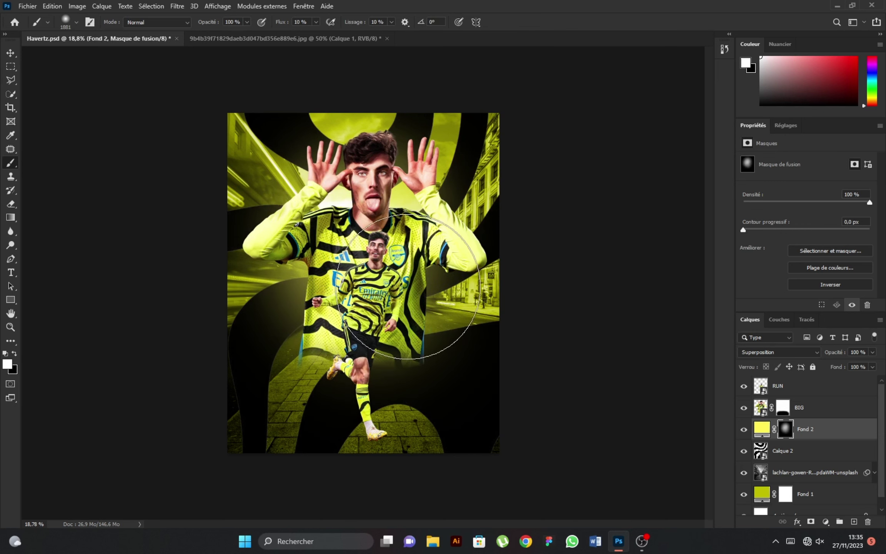
mouse_move(346, 305)
mouse_down()
mouse_move(379, 210)
mouse_move(369, 306)
mouse_up()
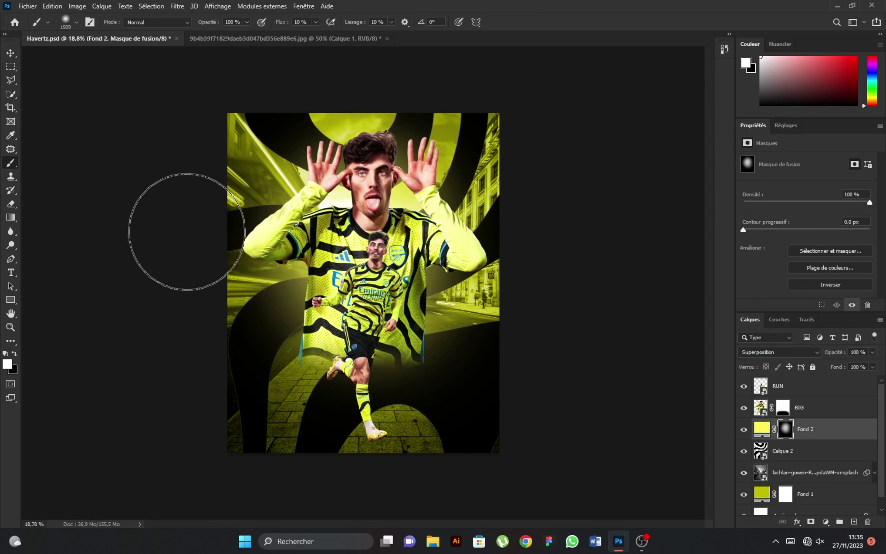
click(10, 52)
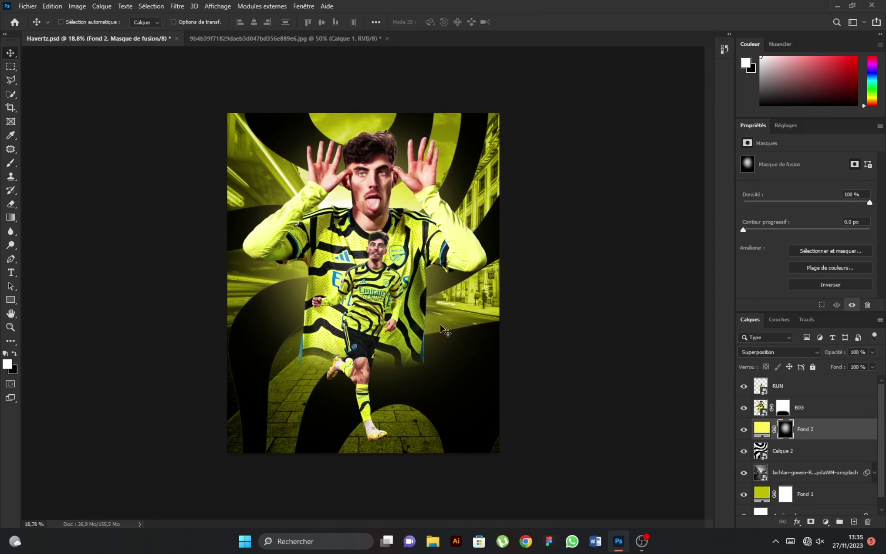
Place lens flare 20 from the Foot pack's 25 Lens Flare folder into the poster
click(29, 7)
click(50, 214)
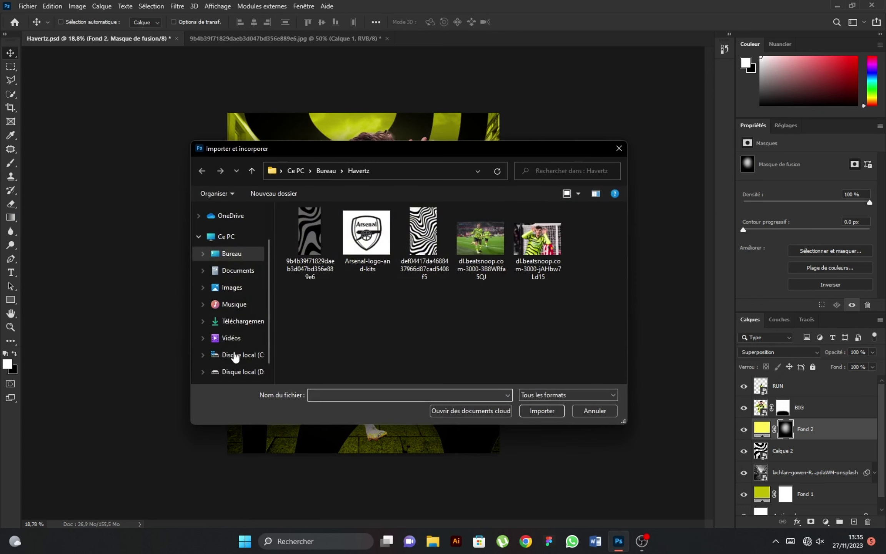
click(235, 372)
double_click(534, 235)
scroll(396, 292, down, 1)
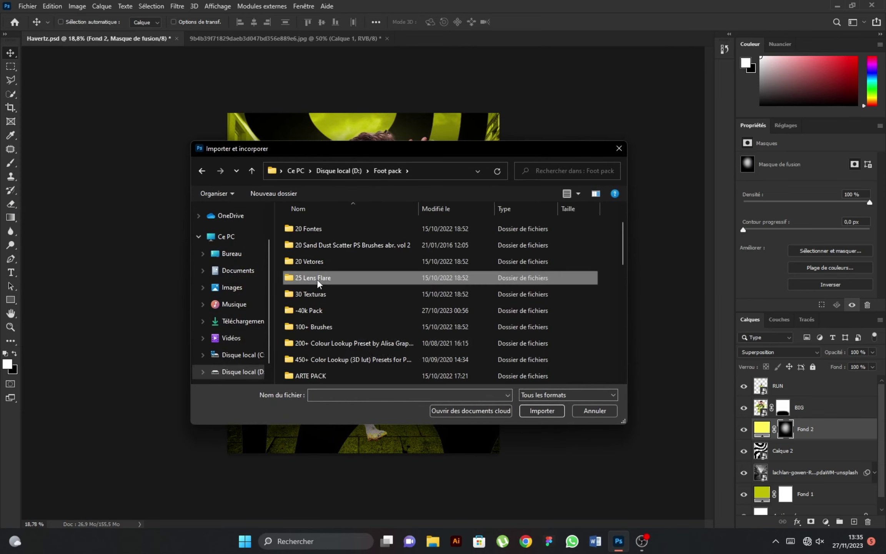
double_click(396, 280)
scroll(561, 292, down, 3)
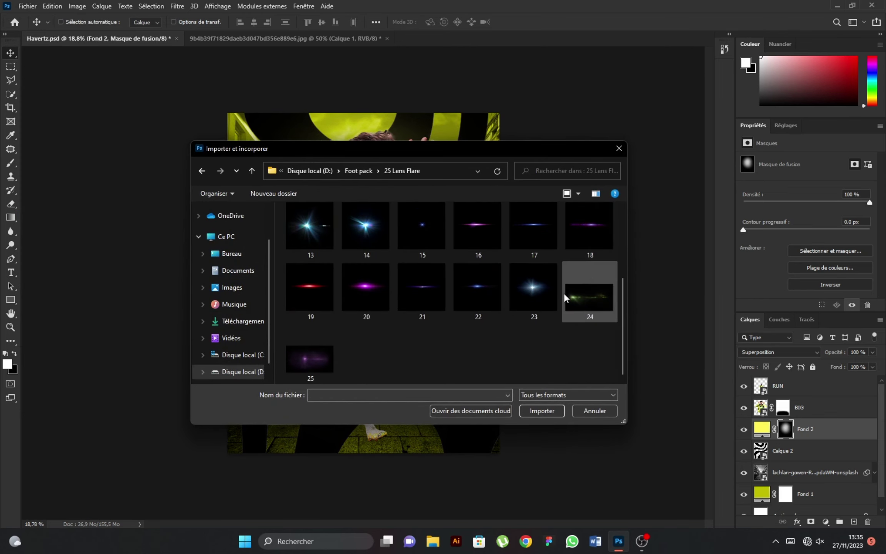
click(369, 284)
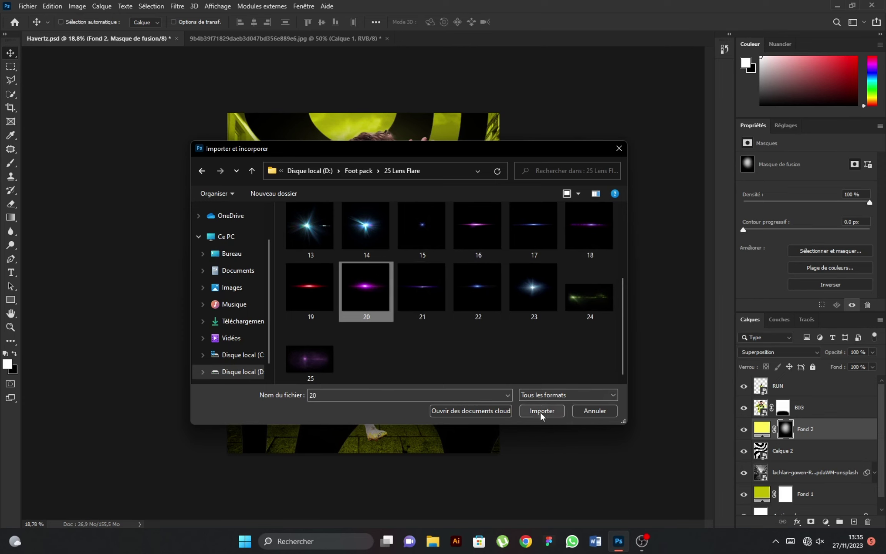
click(540, 411)
Blend layer 20 in Superposition, move it above BIG, and position it over the player's mouth
drag(423, 326, 409, 254)
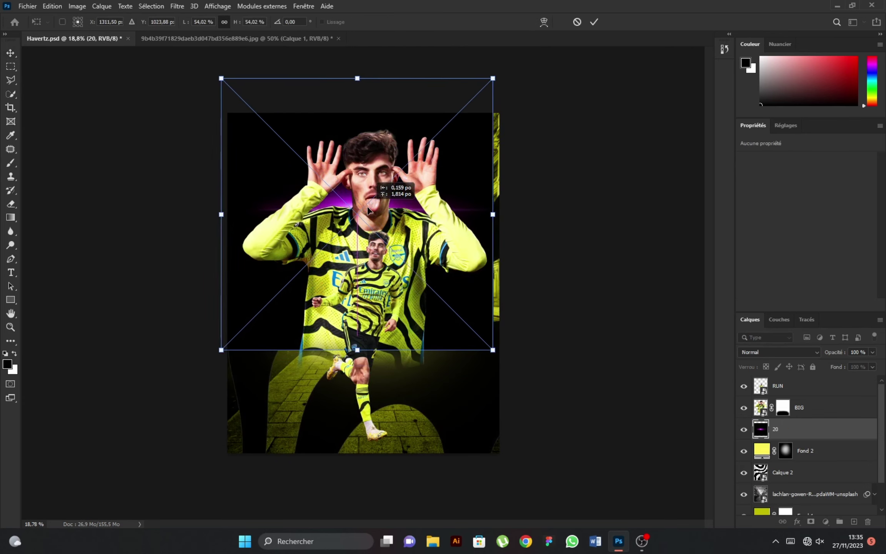
click(595, 21)
click(779, 352)
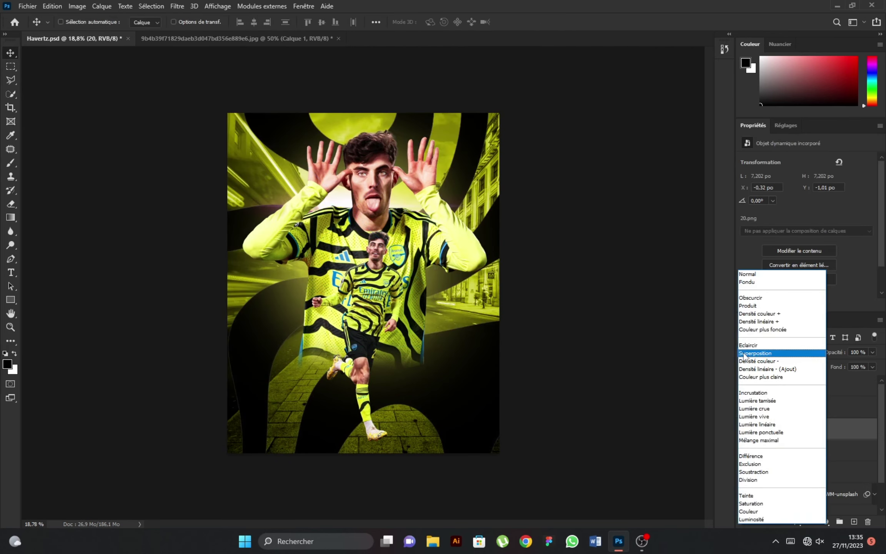
drag(382, 242, 414, 238)
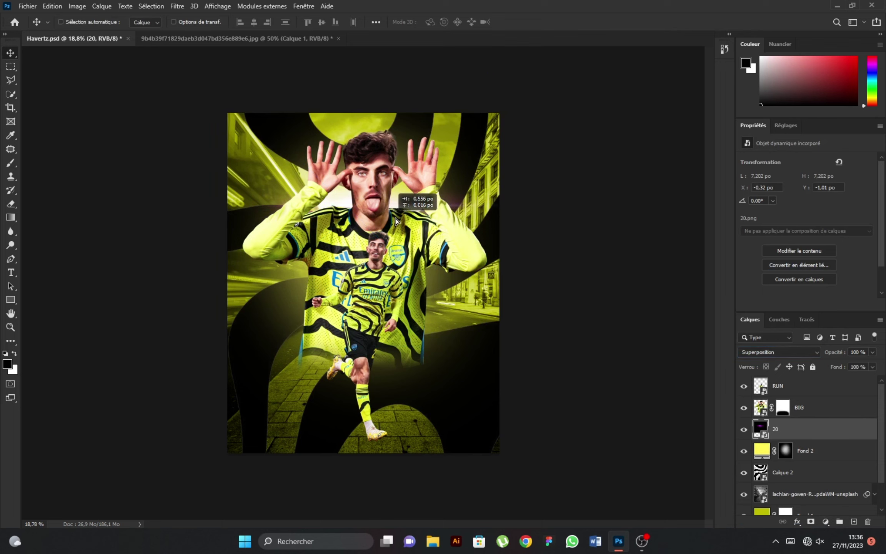
drag(783, 431, 796, 402)
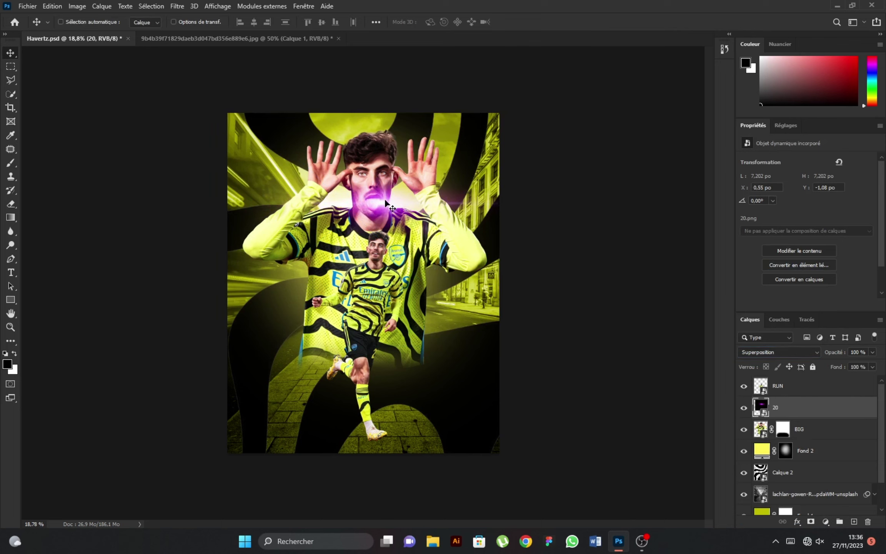
drag(385, 200, 397, 208)
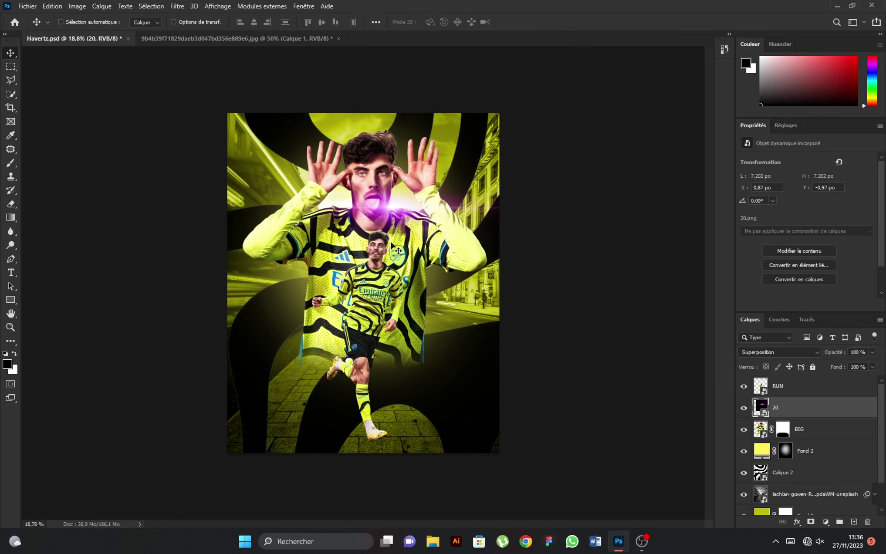
Colorize the flare yellow-green with Hue/Saturation at hue 64, saturation 64
key(ctrl+u)
click(725, 252)
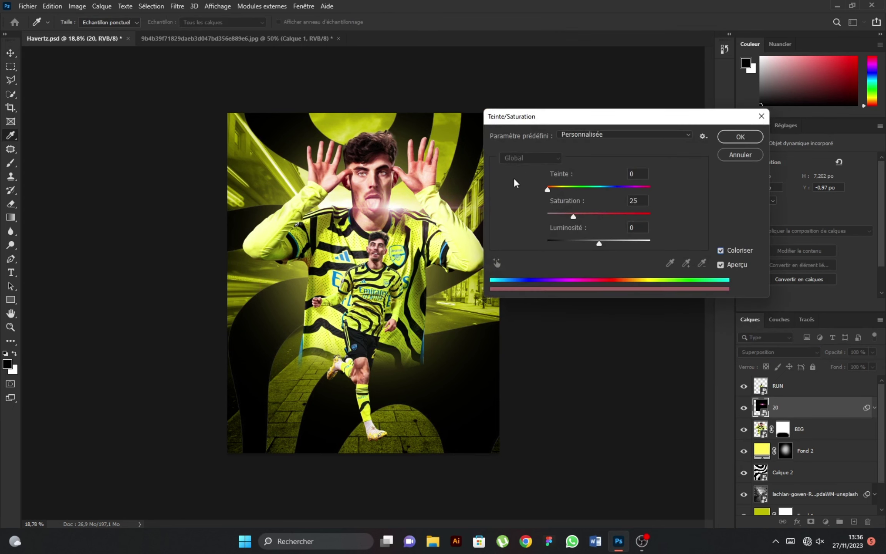
mouse_move(548, 189)
mouse_down()
mouse_move(566, 188)
mouse_move(613, 215)
mouse_up()
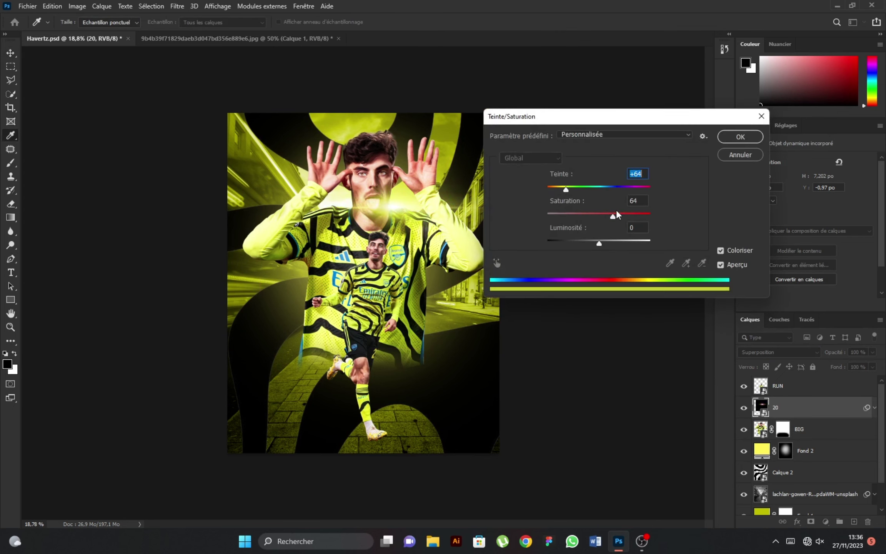
Apply the colorize, then duplicate Fond 2 above layer 20 and shrink the copy to about 30%
click(730, 138)
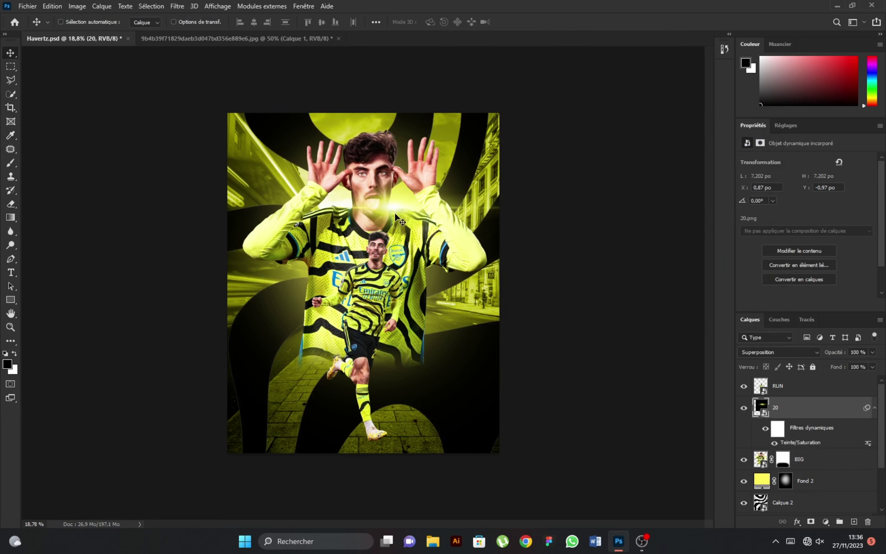
mouse_move(394, 212)
mouse_down()
mouse_move(354, 209)
mouse_move(360, 214)
mouse_up()
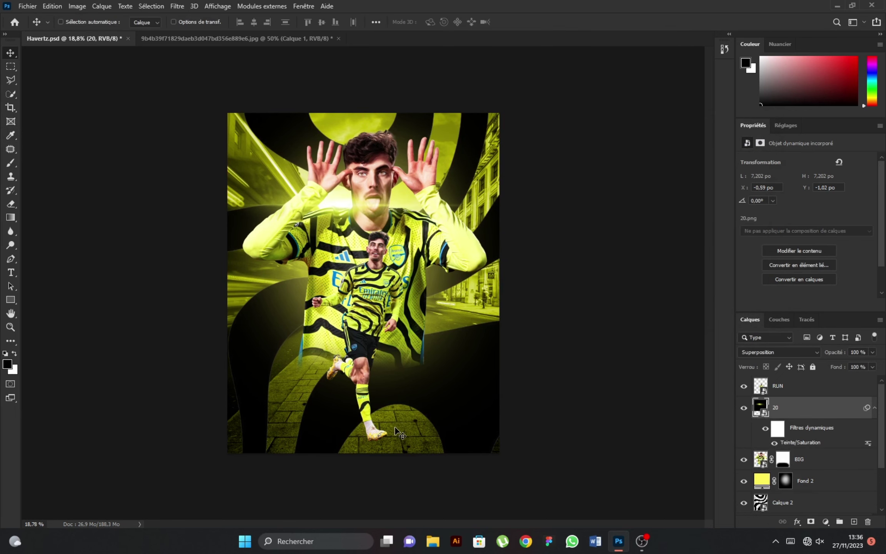
scroll(381, 451, up, 1)
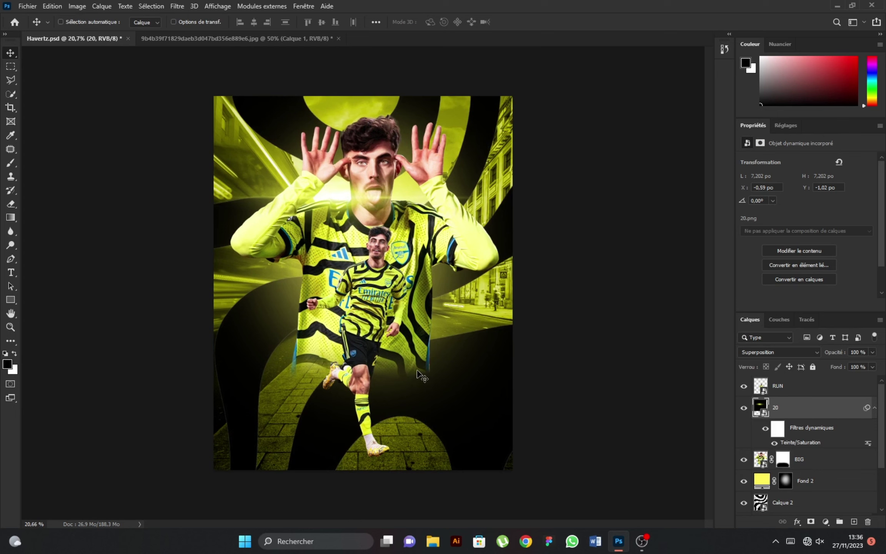
drag(810, 483, 808, 398)
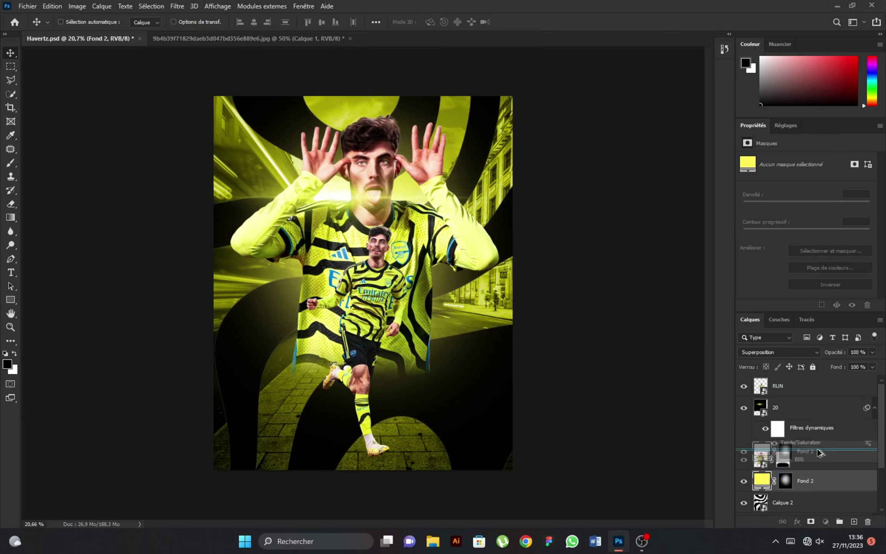
key(ctrl+t)
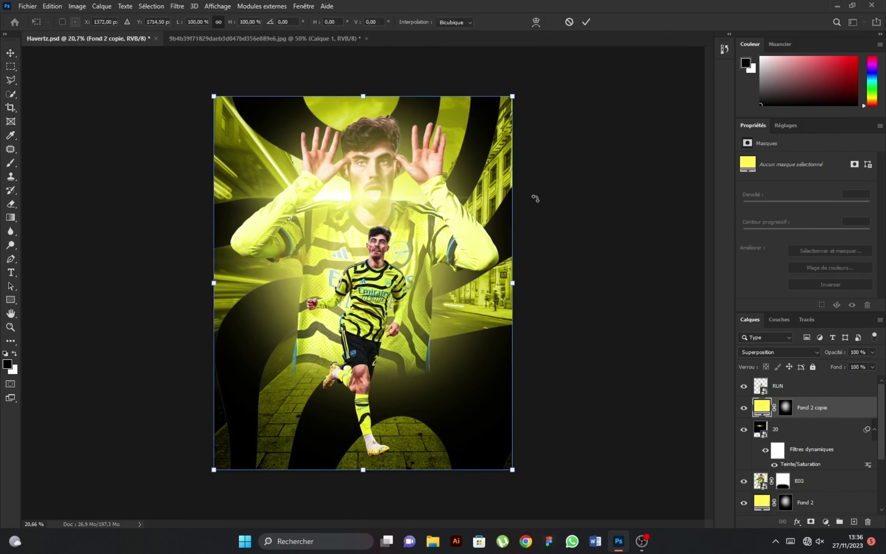
mouse_move(512, 96)
mouse_down()
mouse_move(406, 224)
mouse_move(424, 213)
mouse_up()
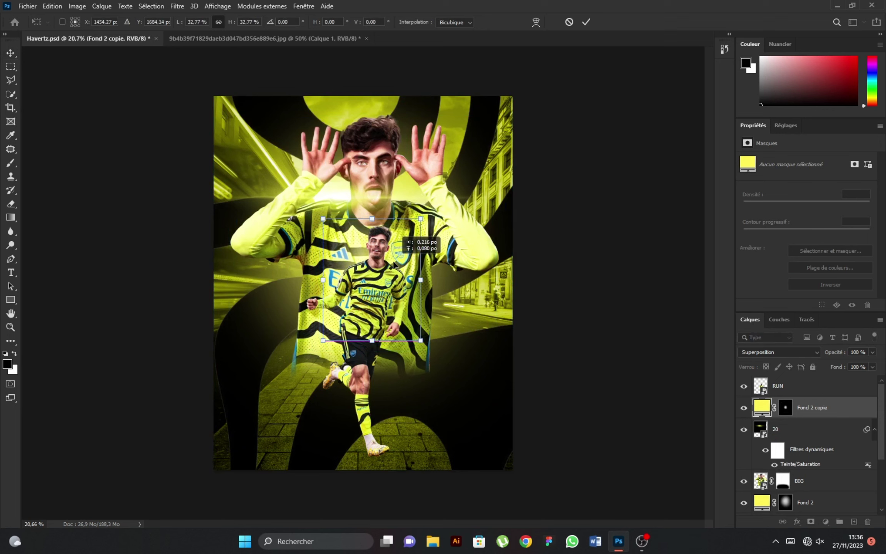
click(585, 22)
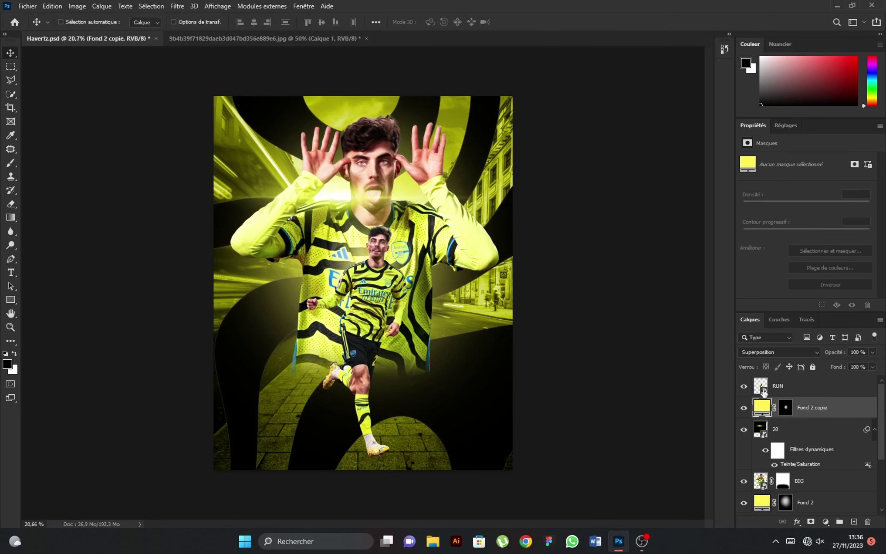
Duplicate flare layer 20 under RUN, shrink it, and set it beside the small player's head
click(781, 429)
key(ctrl+j)
mouse_move(781, 428)
mouse_down()
mouse_move(780, 380)
mouse_move(807, 448)
mouse_up()
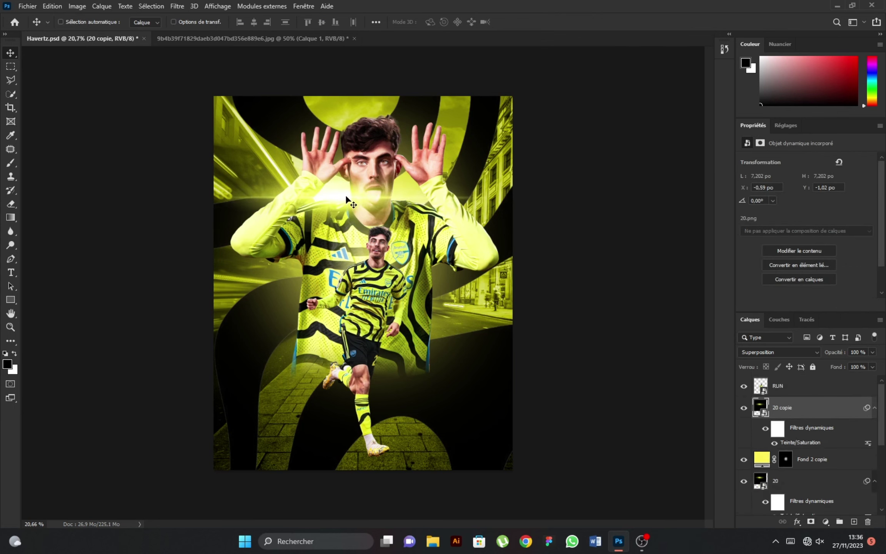
drag(351, 201, 397, 265)
key(ctrl+t)
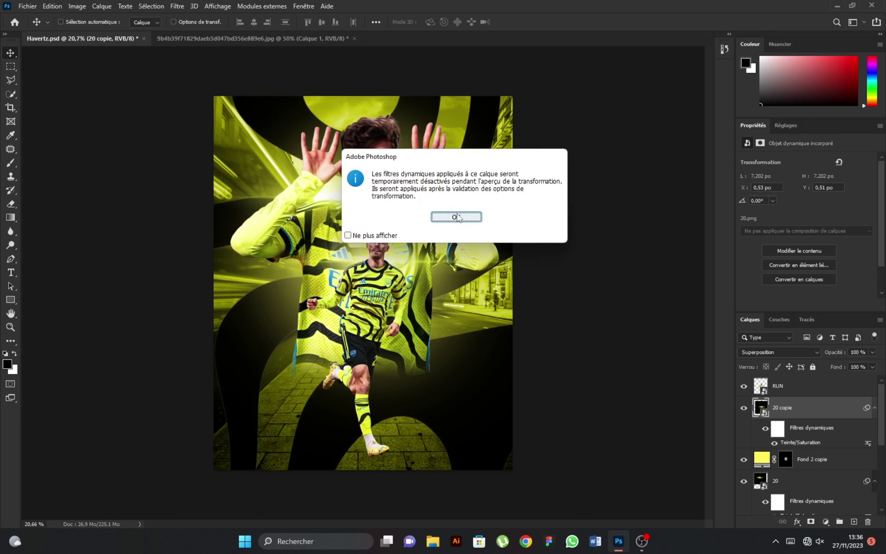
click(456, 218)
drag(535, 116, 444, 195)
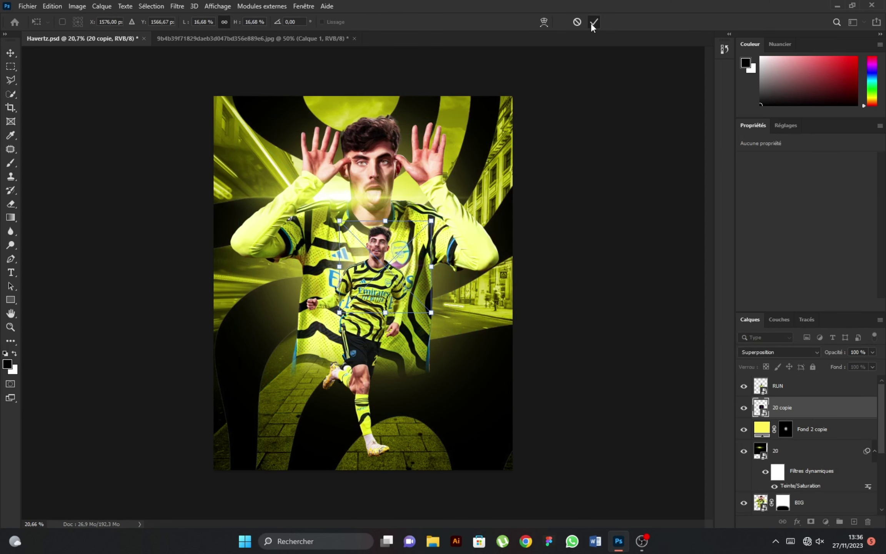
click(592, 25)
mouse_move(388, 273)
mouse_down()
mouse_move(368, 265)
mouse_move(385, 265)
mouse_up()
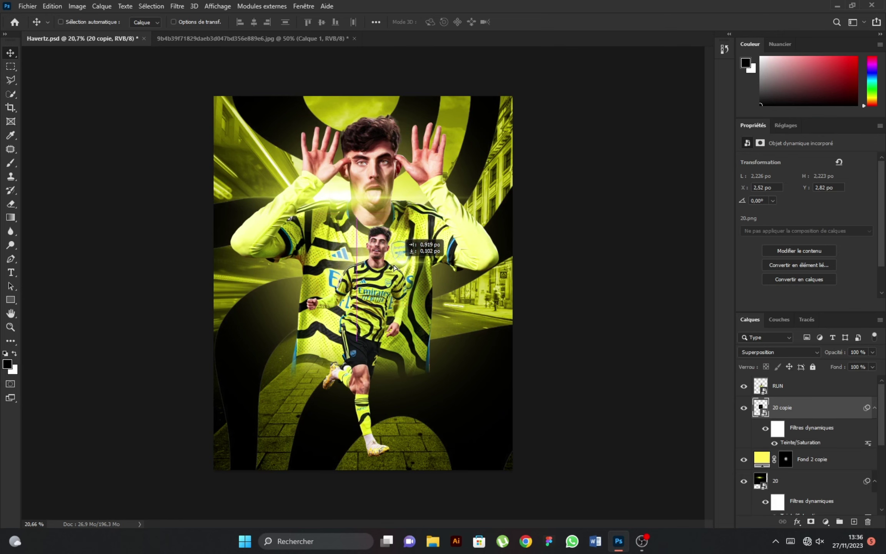
key(ctrl+minus)
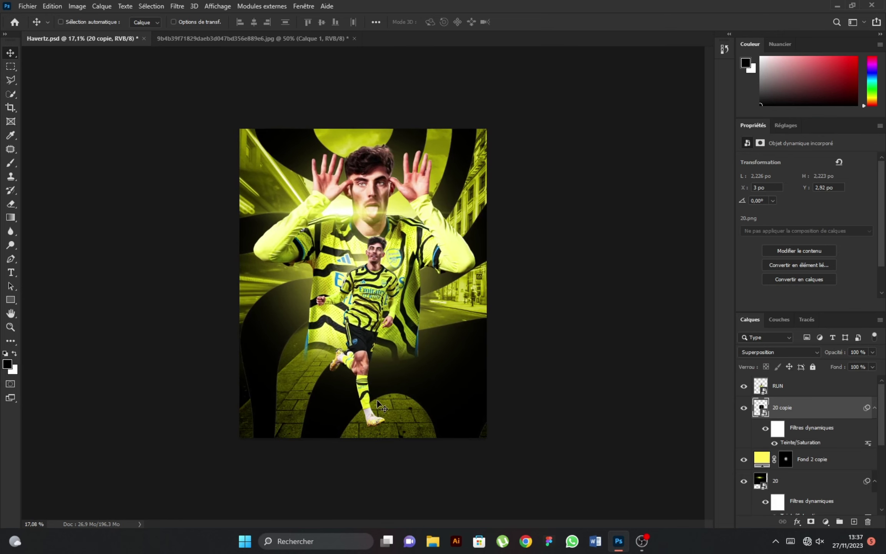
scroll(827, 448, down, 3)
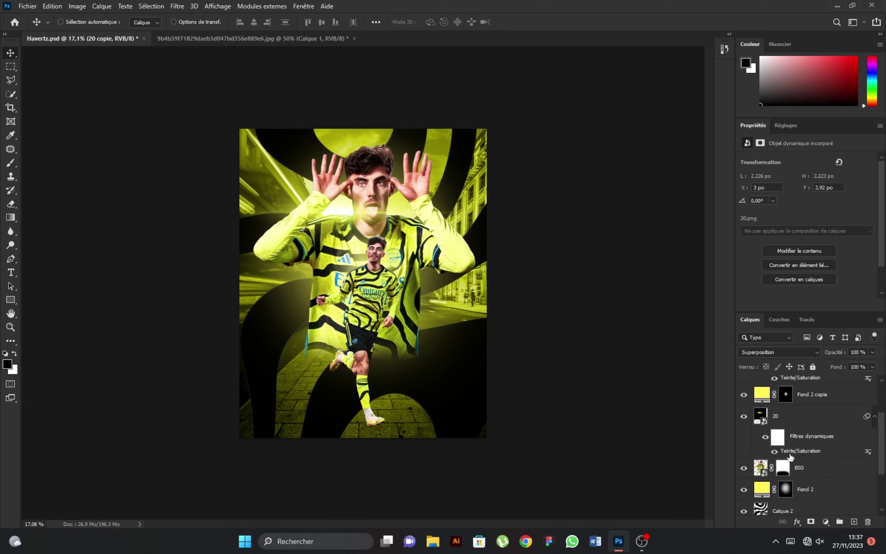
scroll(790, 456, down, 2)
key(ctrl+plus)
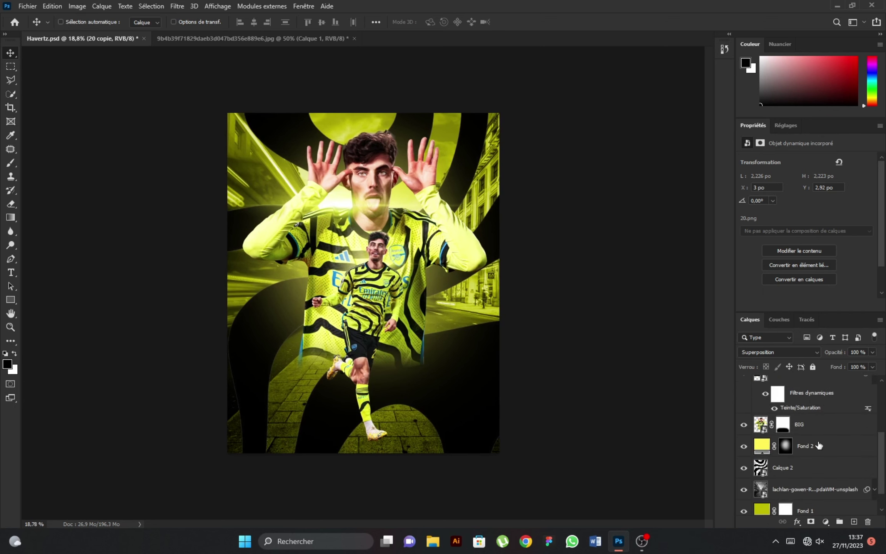
scroll(818, 445, up, 2)
scroll(819, 445, up, 2)
scroll(819, 442, up, 2)
Above the RUN layer, place the Arsenal crest 'arsenal-fc-seeklogo.com' from the Logo folder as an embedded smart object
click(821, 392)
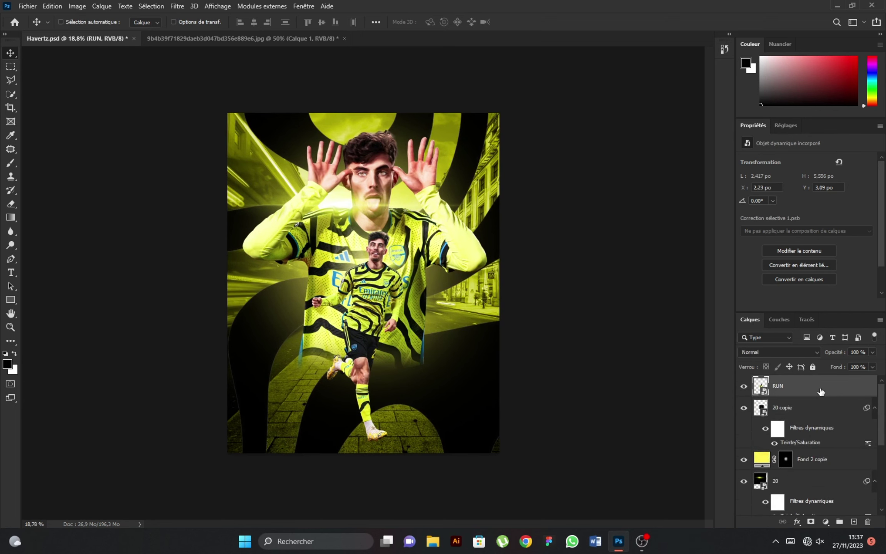
click(27, 7)
click(42, 218)
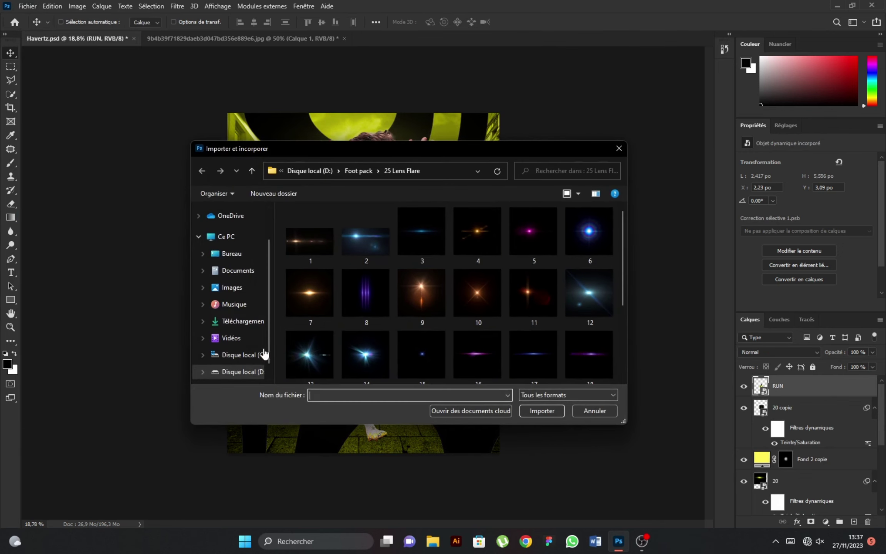
click(358, 171)
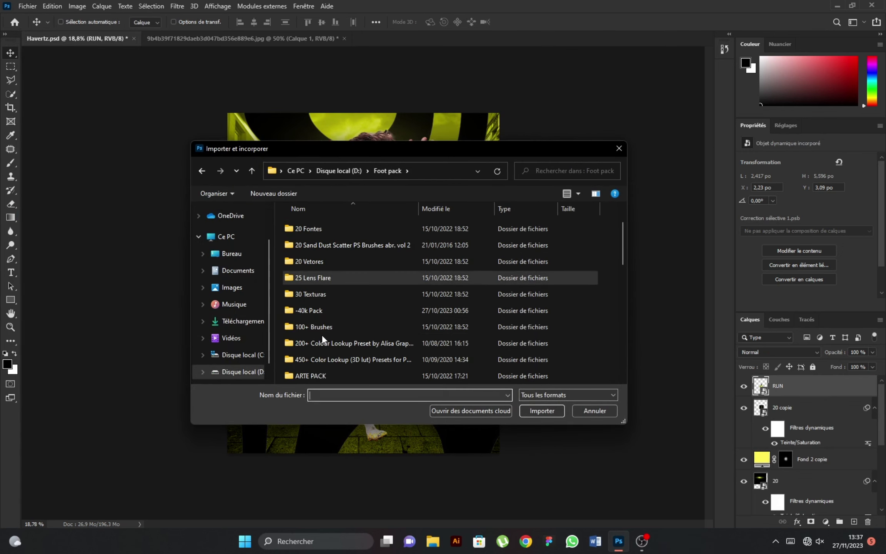
scroll(323, 276, down, 3)
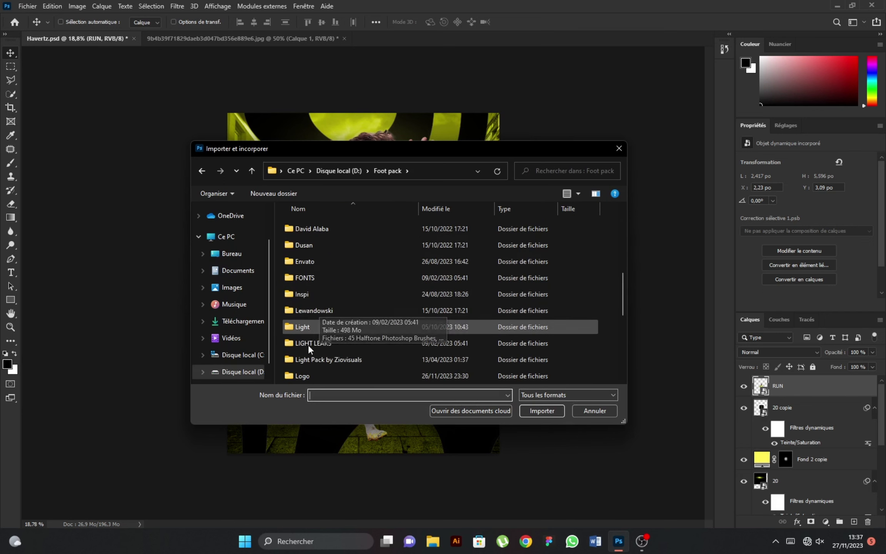
double_click(306, 372)
scroll(507, 282, down, 1)
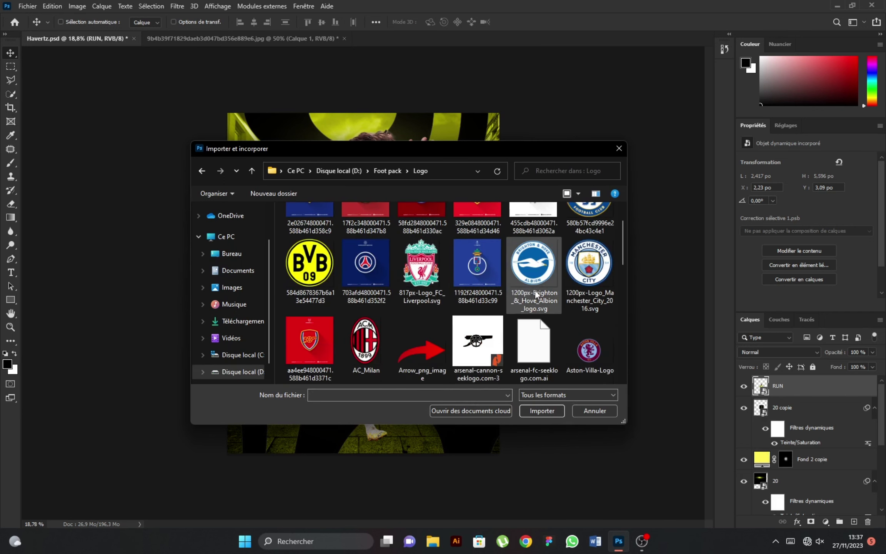
click(534, 342)
click(542, 410)
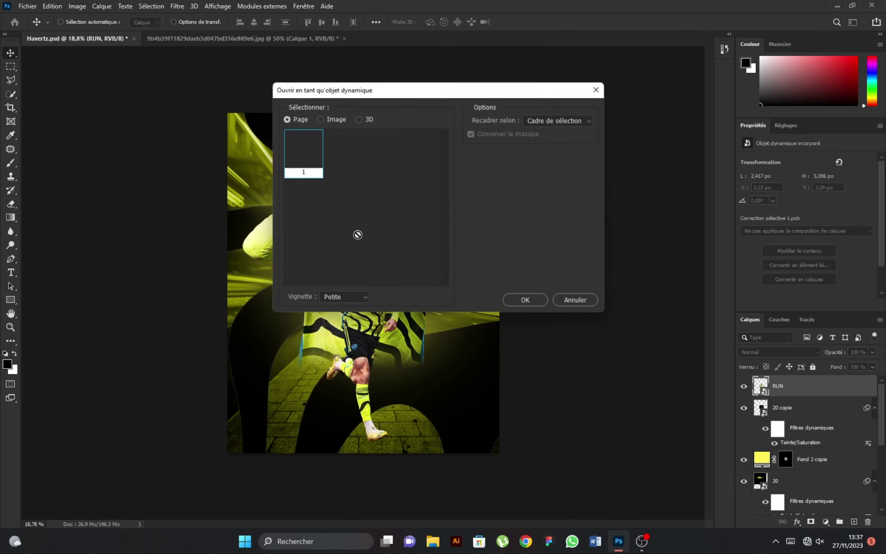
click(526, 302)
Enlarge the crest to about 181% and shift it left so only its right part shows
drag(278, 282, 193, 282)
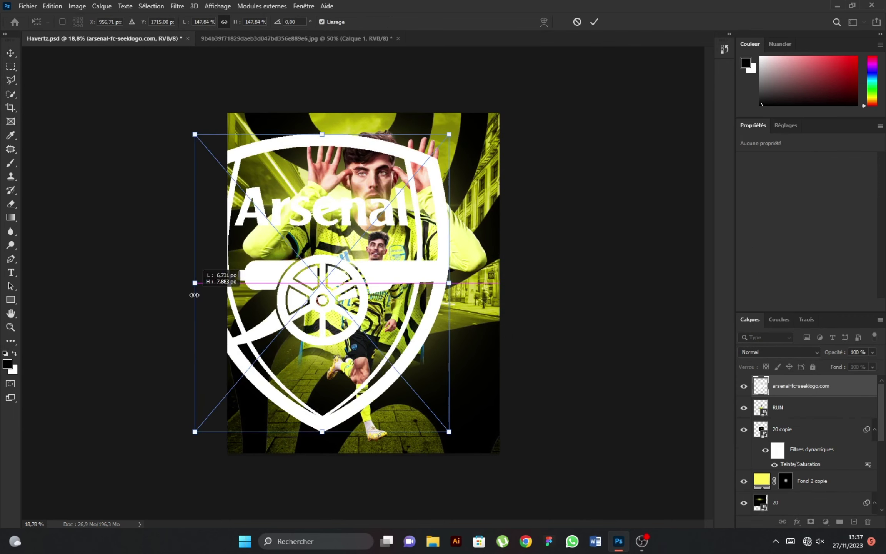
scroll(308, 277, down, 1)
drag(308, 276, 231, 290)
scroll(318, 297, down, 1)
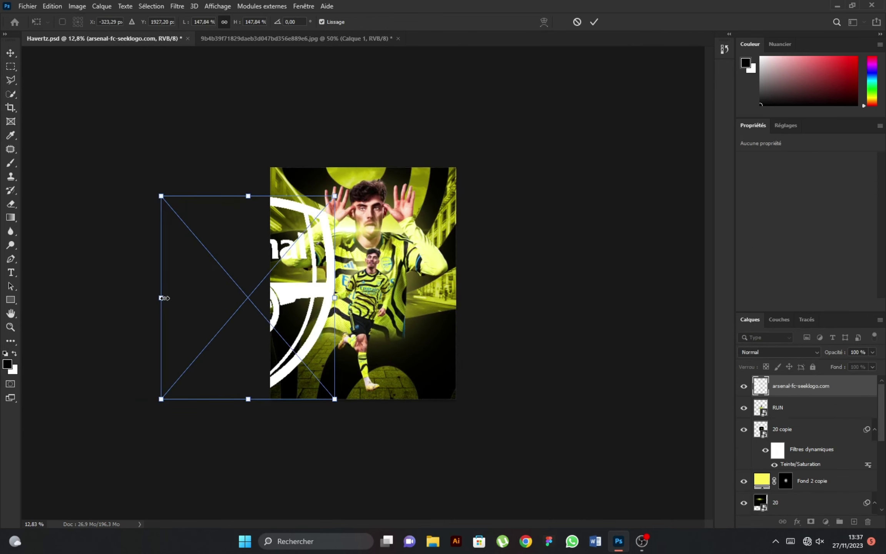
drag(161, 297, 123, 297)
drag(321, 303, 292, 299)
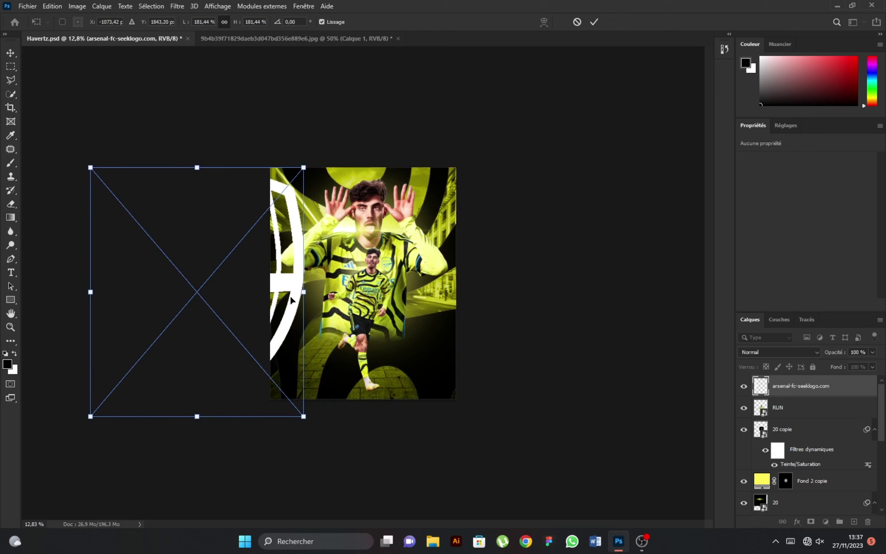
Commit the crest's new size and nudge it slightly right
click(595, 22)
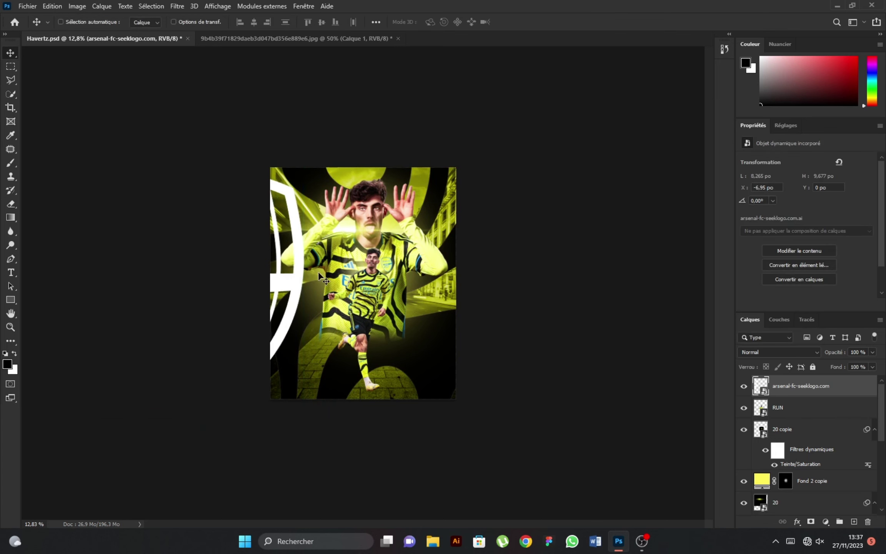
scroll(318, 271, up, 1)
scroll(269, 269, up, 1)
drag(267, 269, 275, 270)
Give the crest a cyan Color Overlay and an Inner Glow layer style
double_click(870, 390)
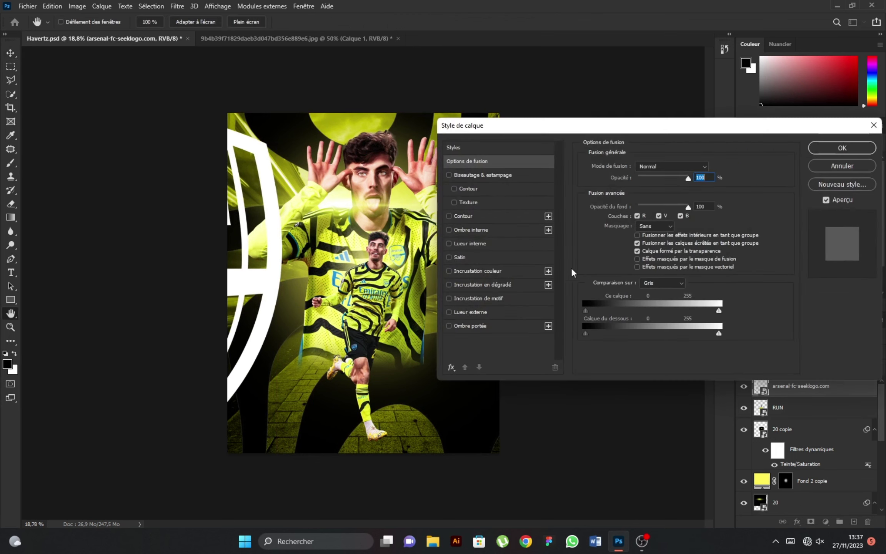
click(517, 271)
click(494, 243)
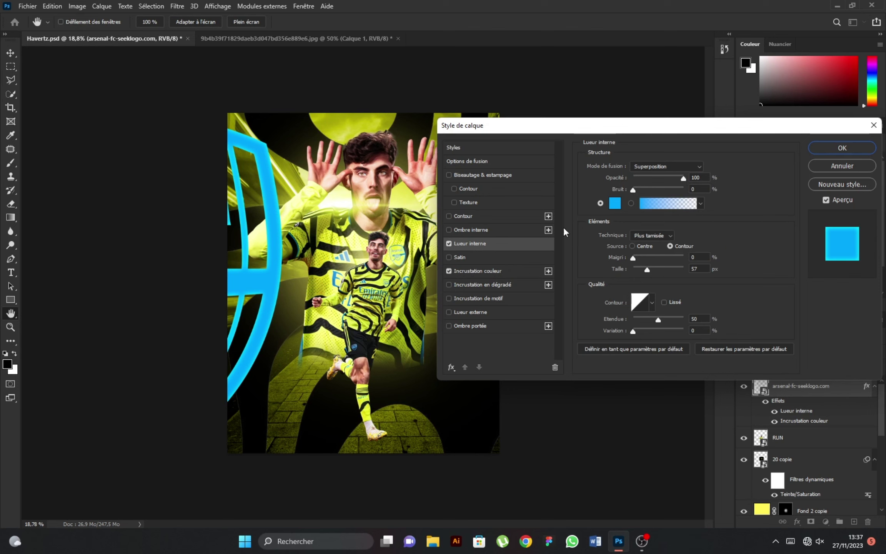
click(857, 149)
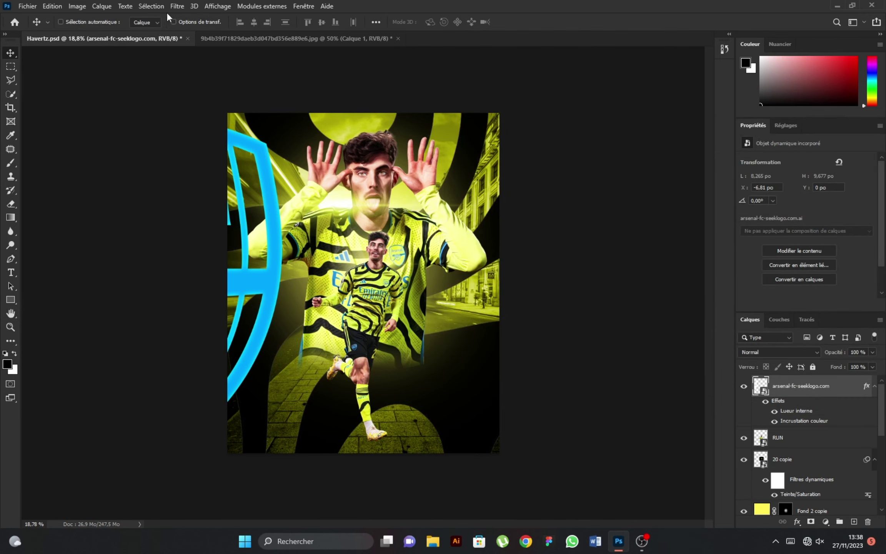
Blur the crest with a 4,6 px Gaussian Blur, then Alt-drag a copy to the right
click(177, 6)
click(319, 227)
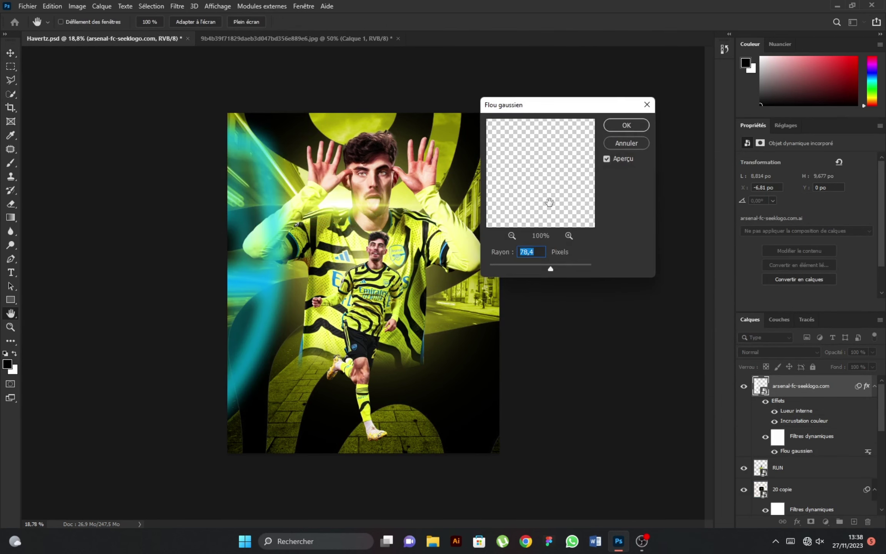
click(515, 265)
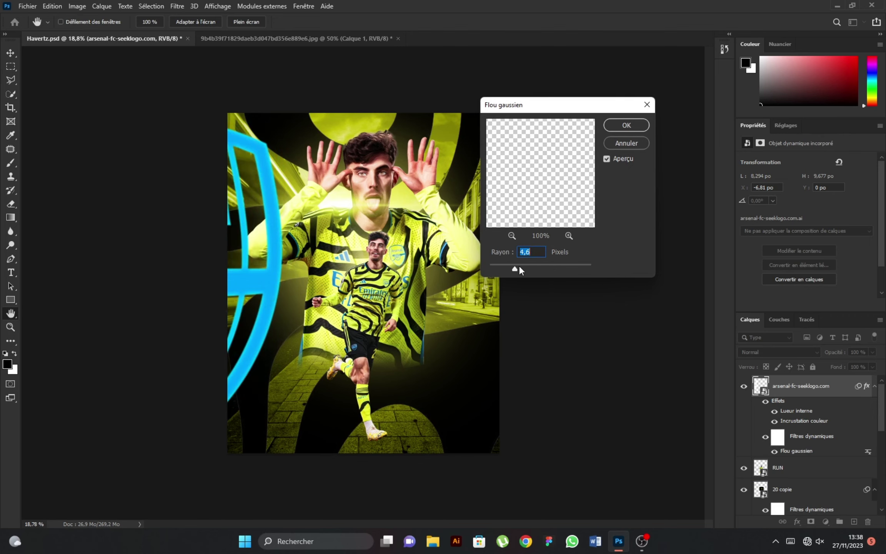
click(625, 125)
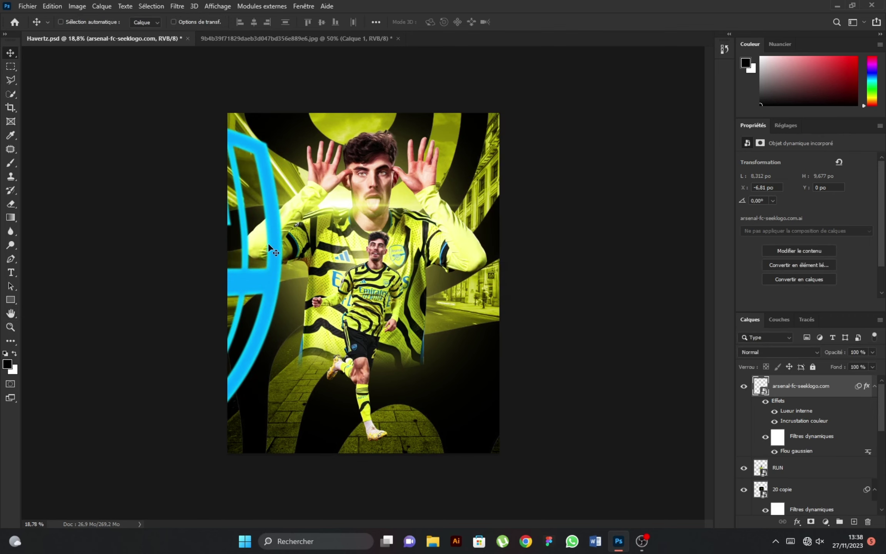
drag(257, 250, 542, 242)
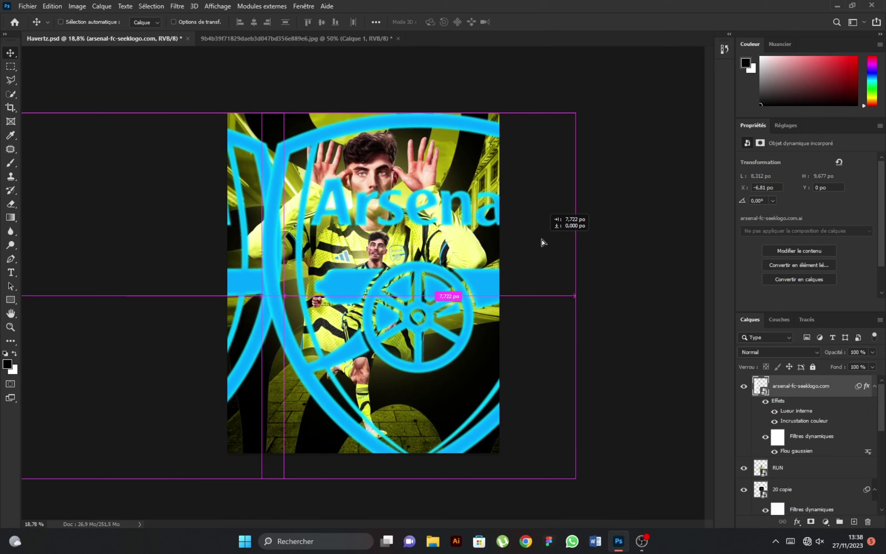
Shrink the crest copy to about 76%, rotate it about 31°, and move it top-right
key(ctrl+t)
click(457, 218)
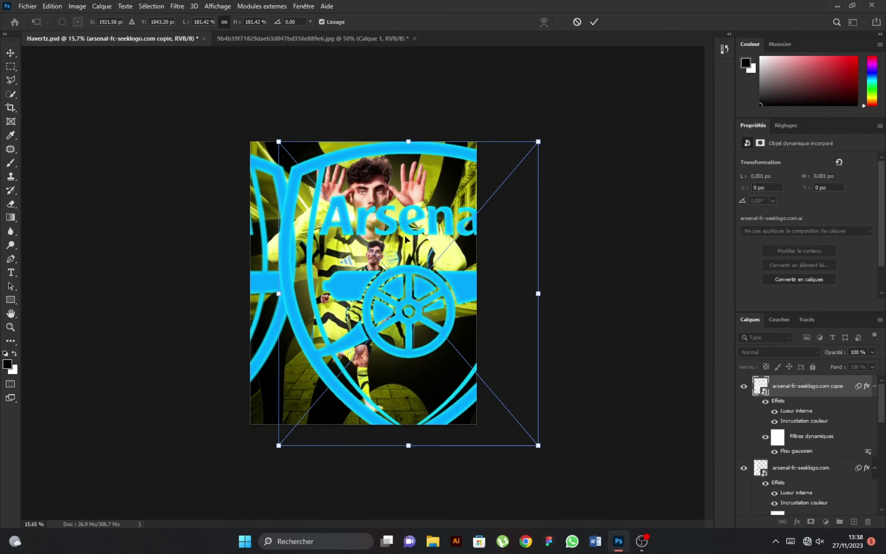
drag(411, 447, 410, 270)
drag(439, 103, 495, 125)
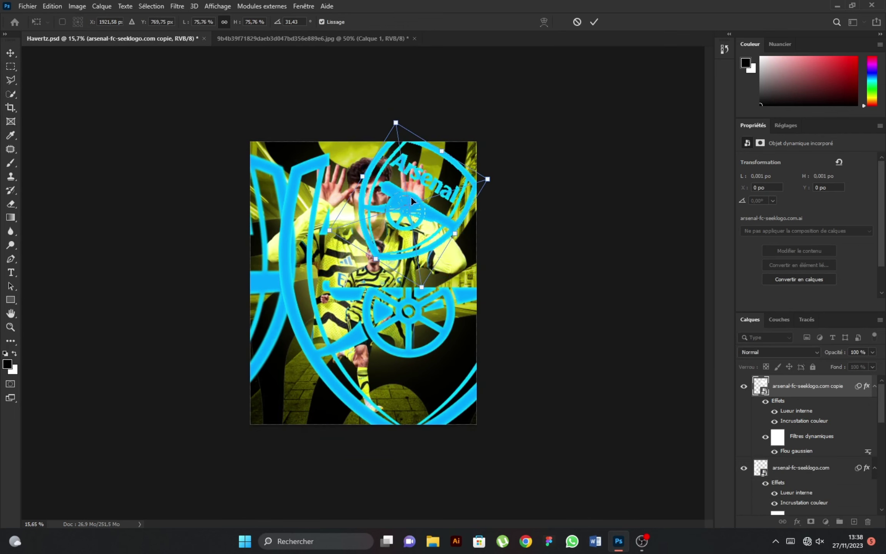
mouse_move(411, 200)
mouse_down()
mouse_move(505, 133)
mouse_move(490, 134)
mouse_up()
click(594, 22)
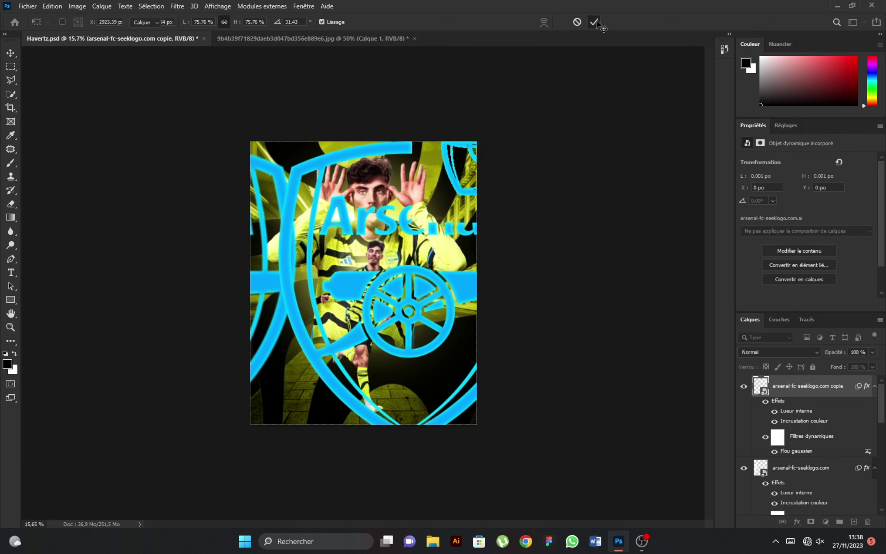
Enlarge the rotated copy to about 130% past the top-right corner, then open Place Embedded
scroll(477, 200, up, 1)
mouse_move(475, 175)
mouse_down()
mouse_move(469, 151)
mouse_move(448, 181)
mouse_up()
key(ctrl+t)
click(458, 216)
drag(456, 88, 499, 131)
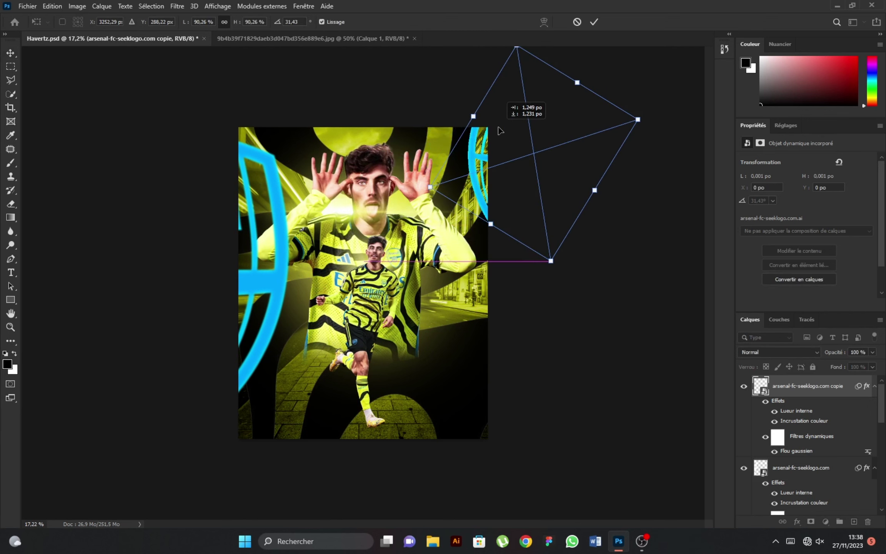
mouse_move(491, 223)
mouse_down()
mouse_move(477, 169)
mouse_move(526, 120)
mouse_up()
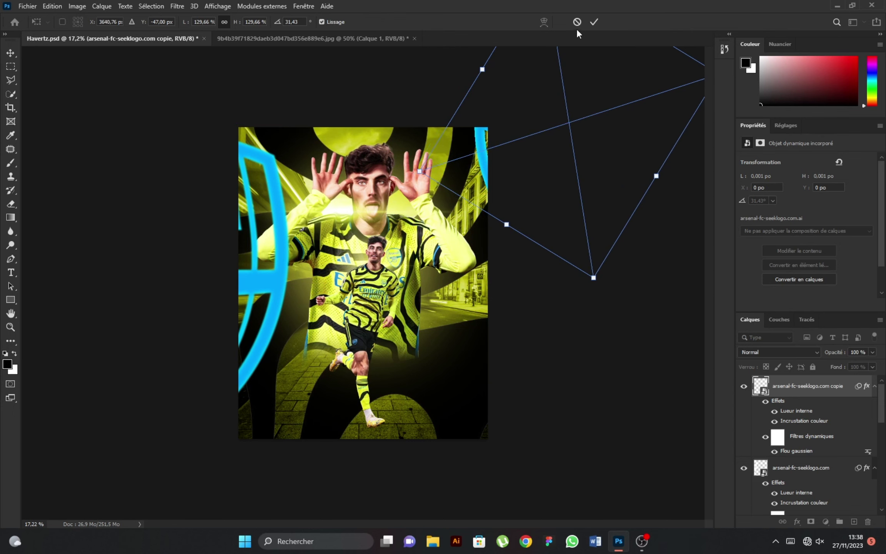
click(594, 22)
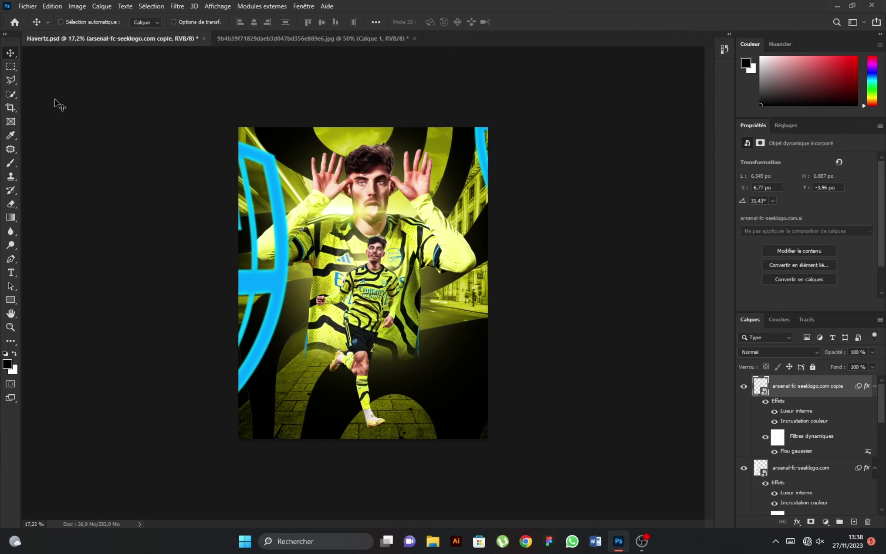
click(28, 6)
click(38, 217)
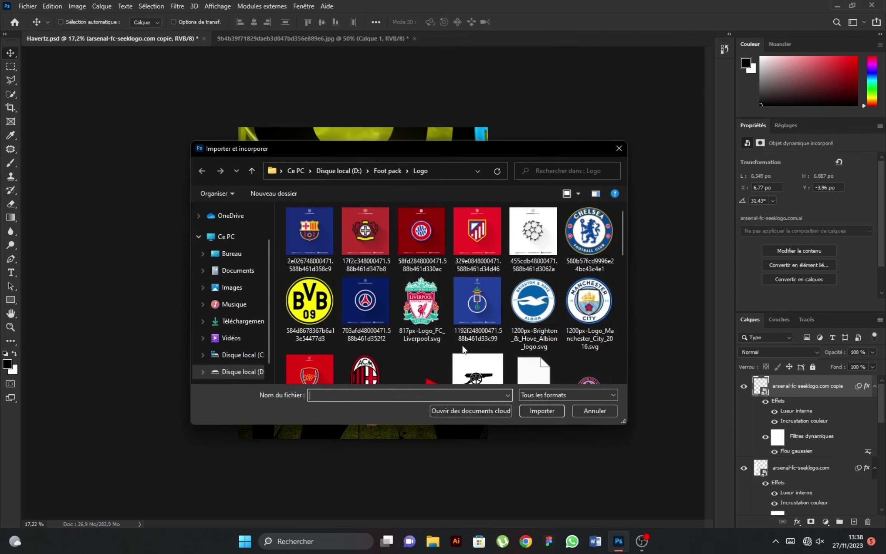
Place the Arsenal cannon logo and position it at the poster's bottom right
scroll(497, 380, down, 1)
click(498, 380)
click(541, 411)
click(524, 300)
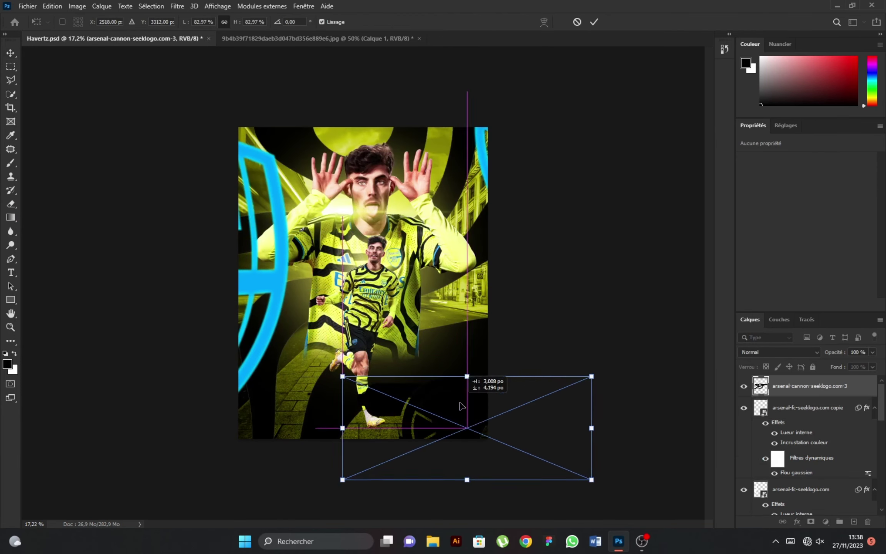
drag(462, 406, 471, 424)
click(593, 23)
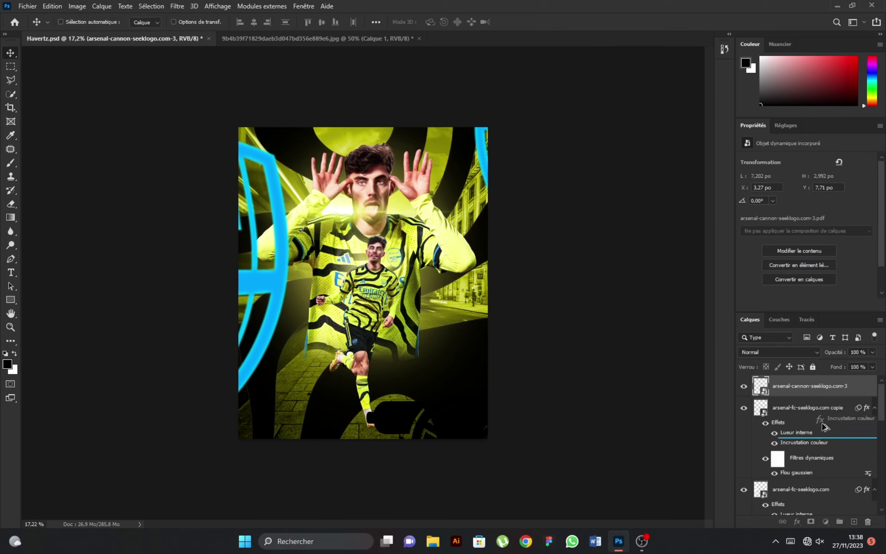
Copy the Color Overlay and Inner Glow effects onto the cannon logo, then collapse the effect lists
drag(814, 443, 815, 386)
drag(804, 454, 843, 398)
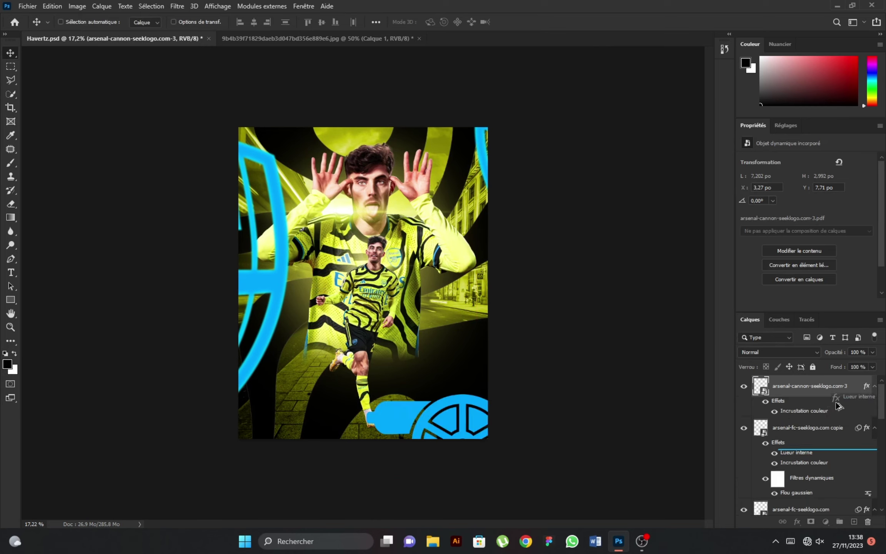
click(875, 386)
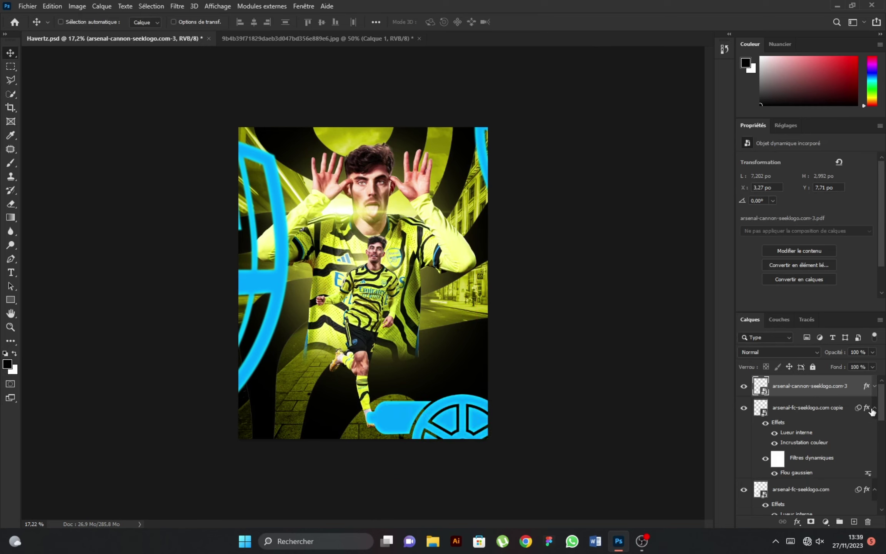
click(874, 407)
click(875, 429)
Move the cannon logo layer below RUN and nudge it into place along the bottom edge
drag(830, 389, 800, 460)
scroll(393, 452, up, 3)
mouse_move(447, 469)
mouse_down()
mouse_move(445, 403)
mouse_move(429, 427)
mouse_up()
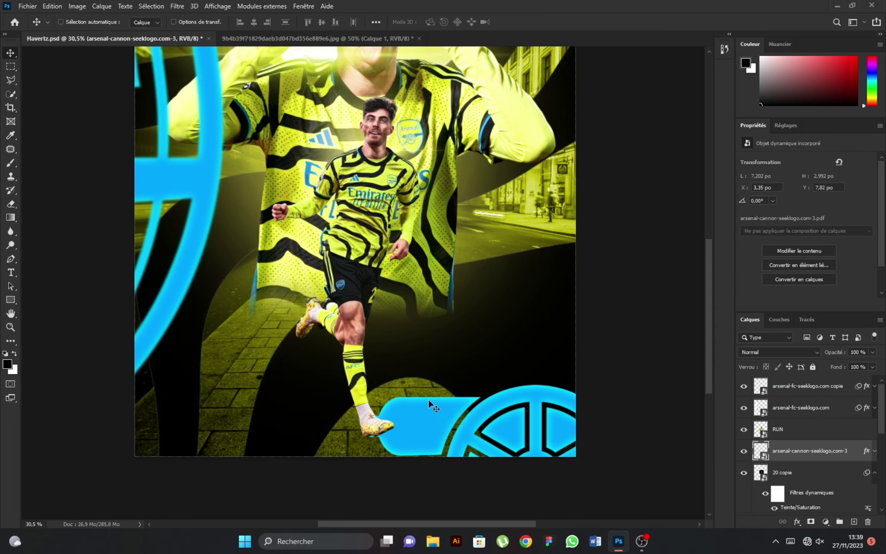
scroll(427, 398, down, 4)
scroll(380, 379, up, 2)
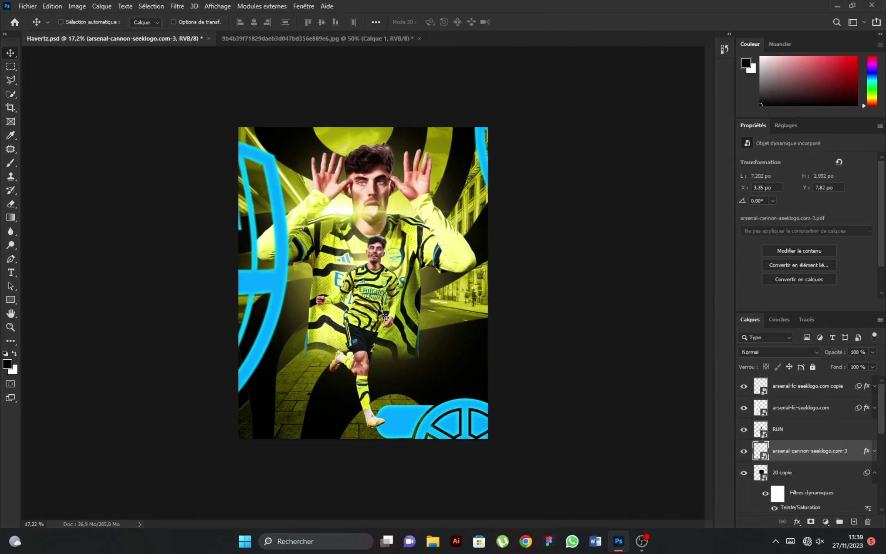
scroll(422, 369, up, 1)
Save the poster, select the topmost layer, and open the File menu
key(ctrl+s)
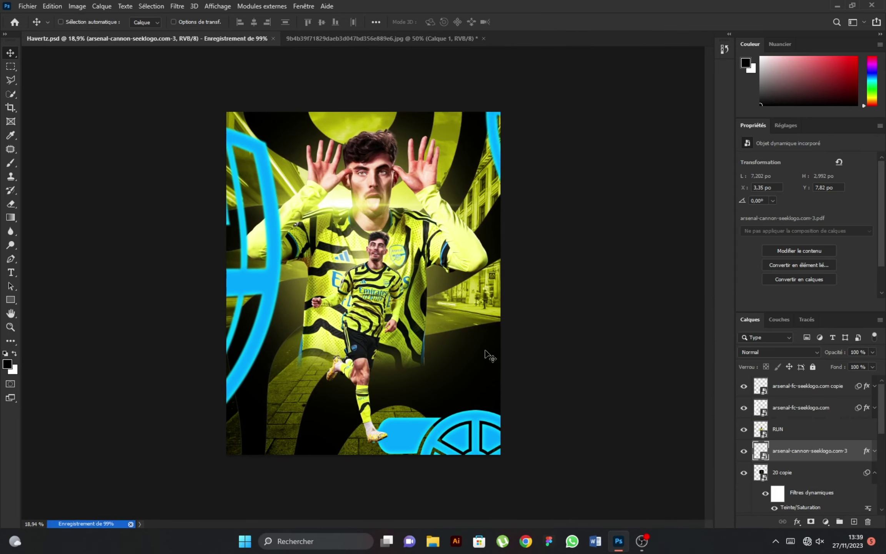
key(alt+period)
click(28, 6)
Place the starburst image '9460876_4186575' from the Downloads folder into the poster
click(47, 192)
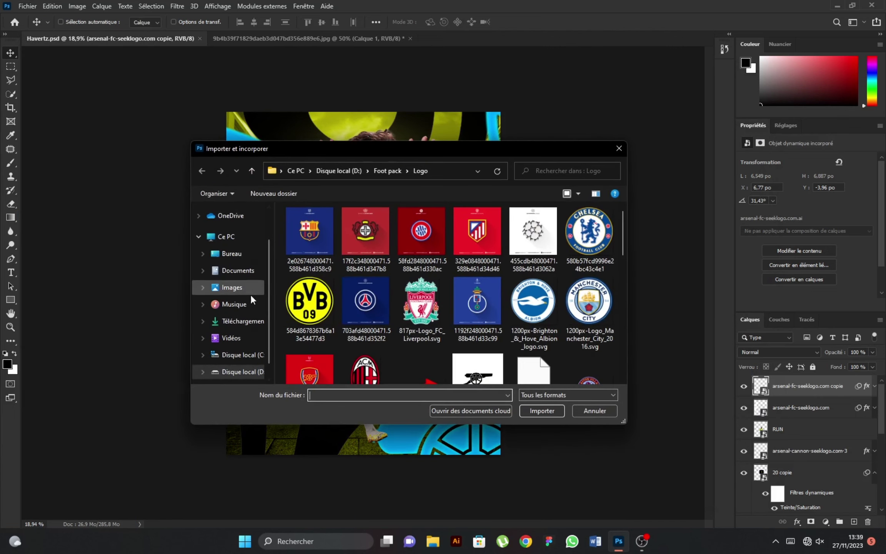
click(242, 320)
click(302, 236)
click(540, 411)
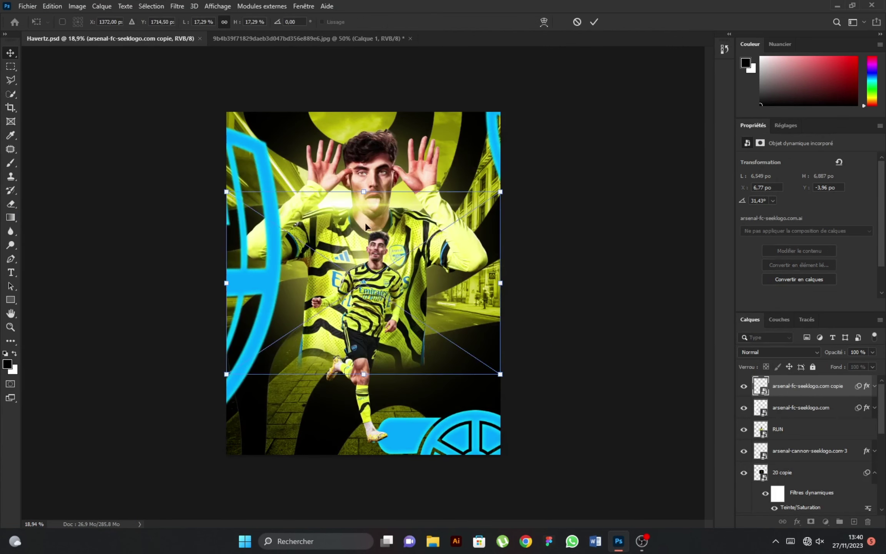
Scale the starburst to about 52% so it covers the canvas, then open Hue/Saturation
drag(363, 191, 363, 111)
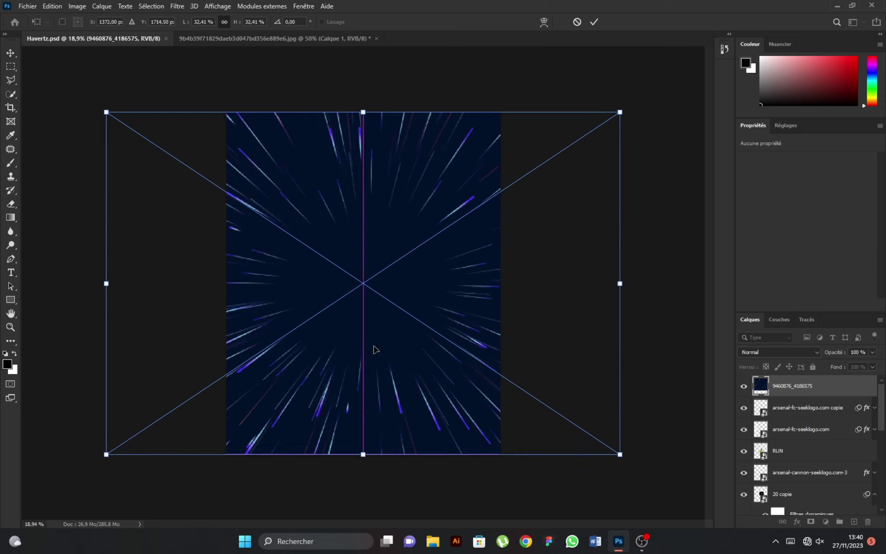
scroll(375, 349, down, 3)
drag(366, 380, 373, 474)
drag(362, 168, 381, 226)
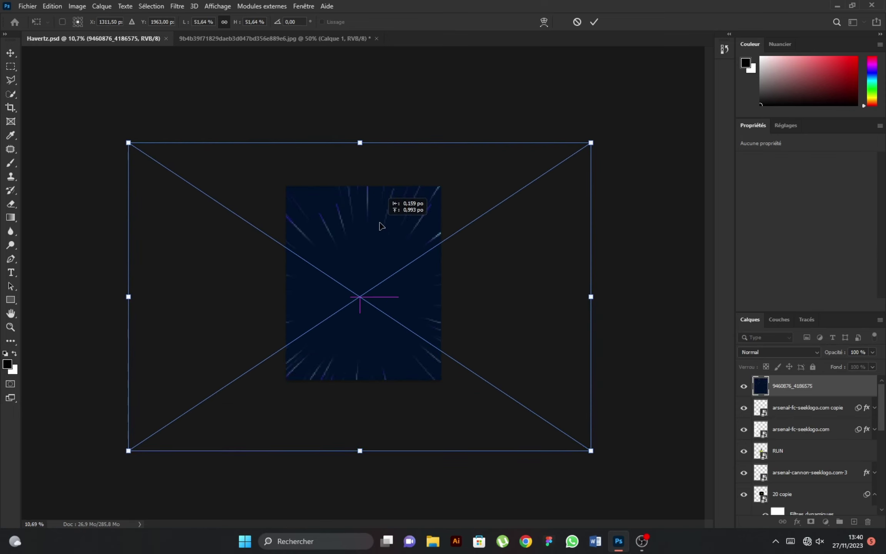
key(Return)
scroll(367, 273, up, 2)
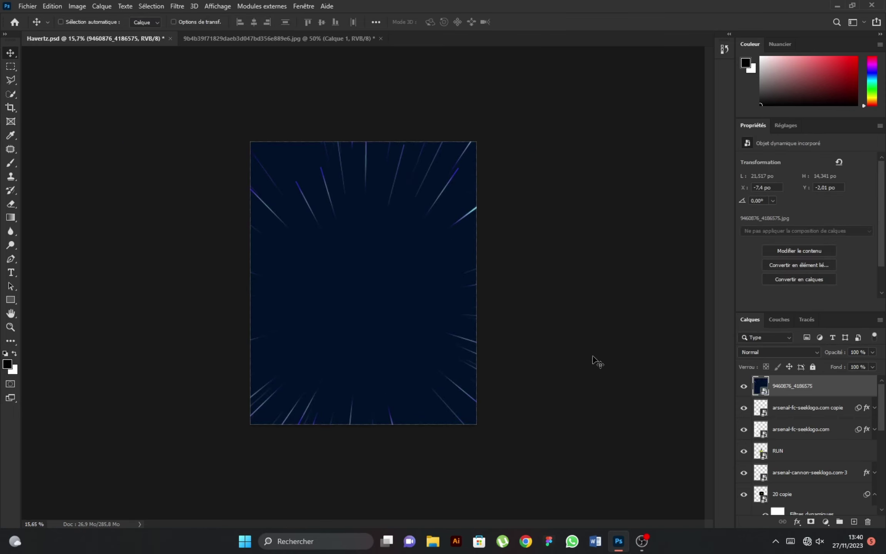
key(ctrl+u)
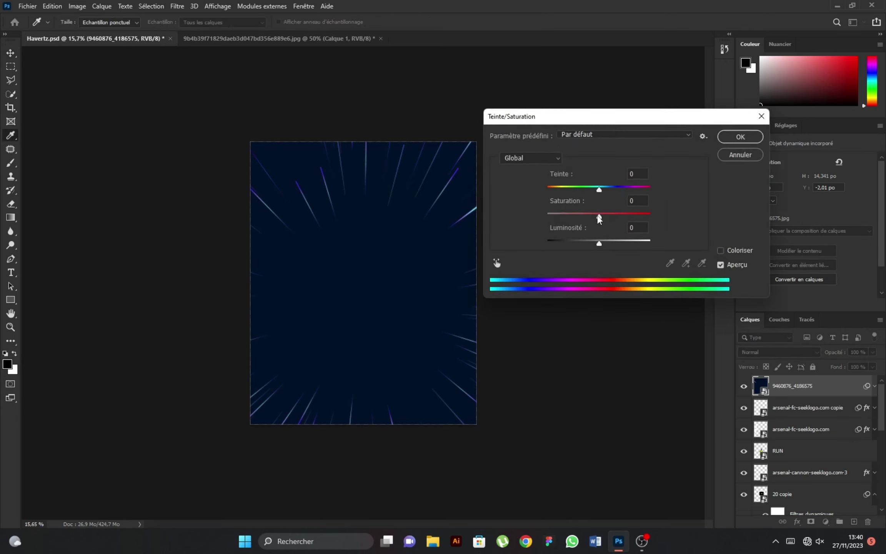
Fully desaturate the starburst and darken it to lightness -59
drag(598, 218, 530, 216)
drag(589, 242, 562, 244)
click(740, 137)
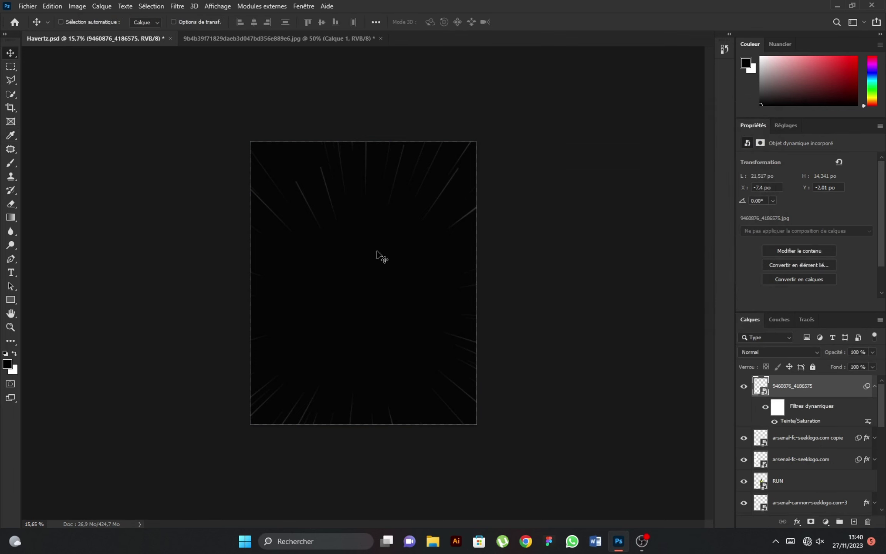
Set the texture layer to Superposition blend mode, nudge it up-left, and open Gaussian Blur
scroll(376, 255, up, 1)
click(792, 353)
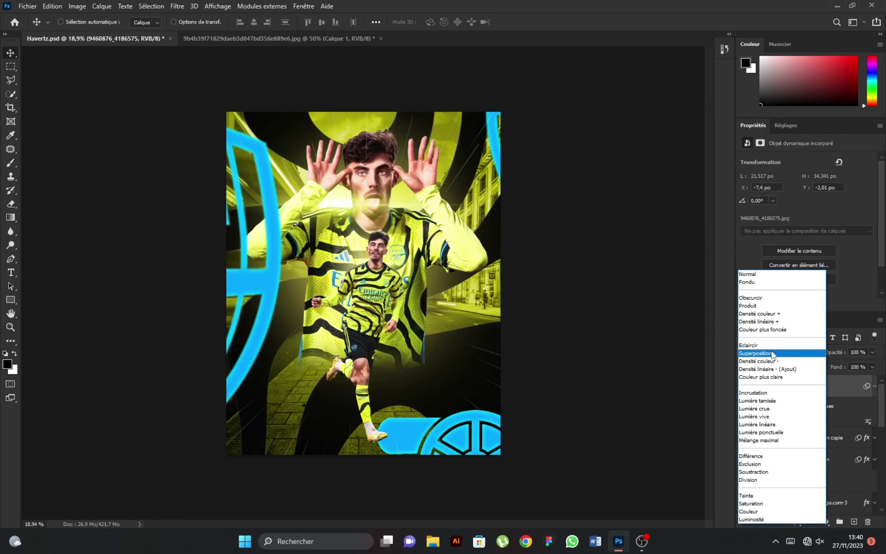
click(750, 353)
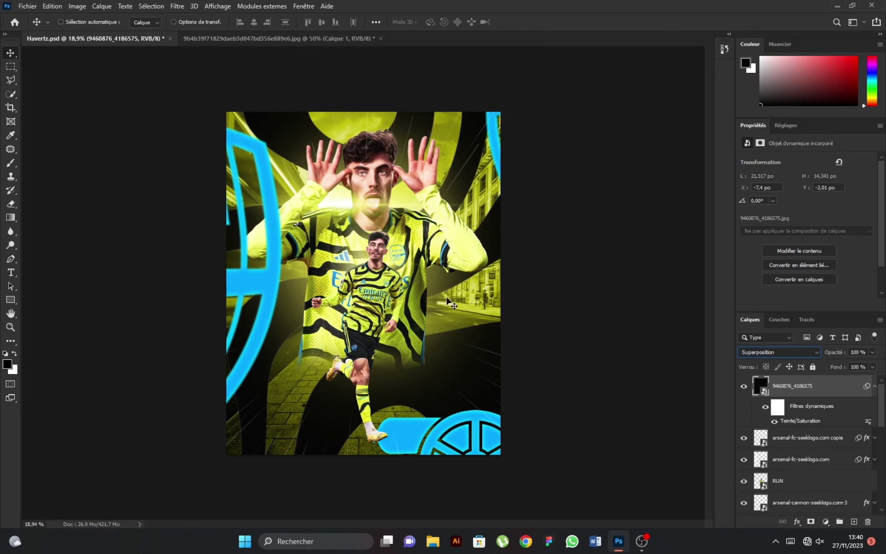
drag(447, 298, 439, 291)
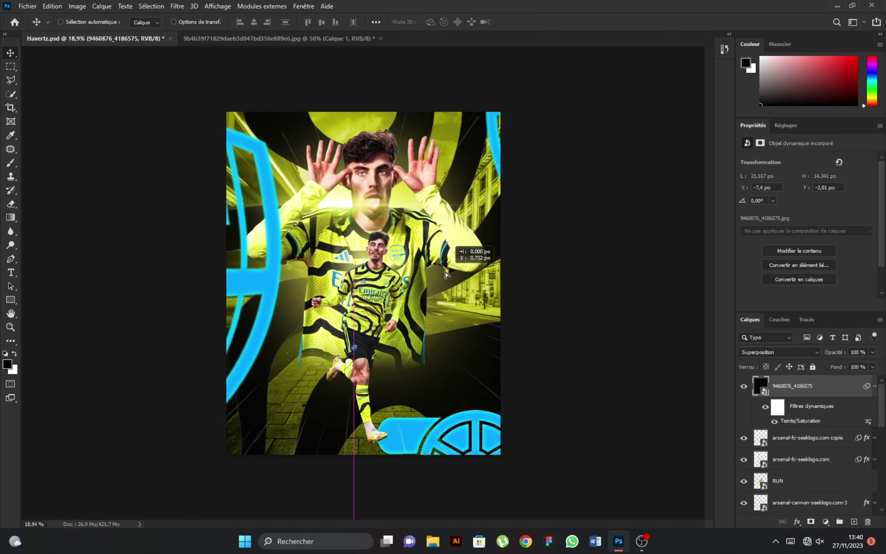
click(179, 9)
click(338, 220)
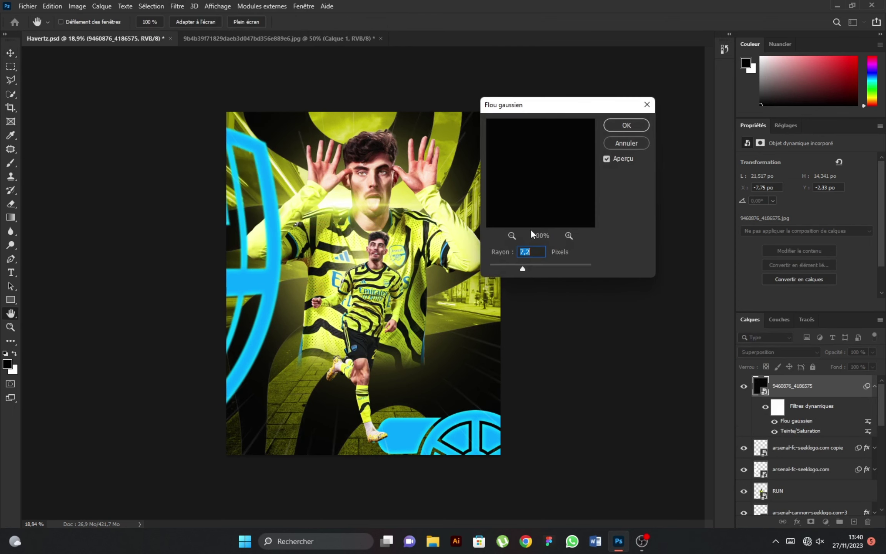
Cancel the blur and enlarge the texture to about 64% (26,551 × 17,698 po)
click(623, 143)
scroll(403, 294, down, 2)
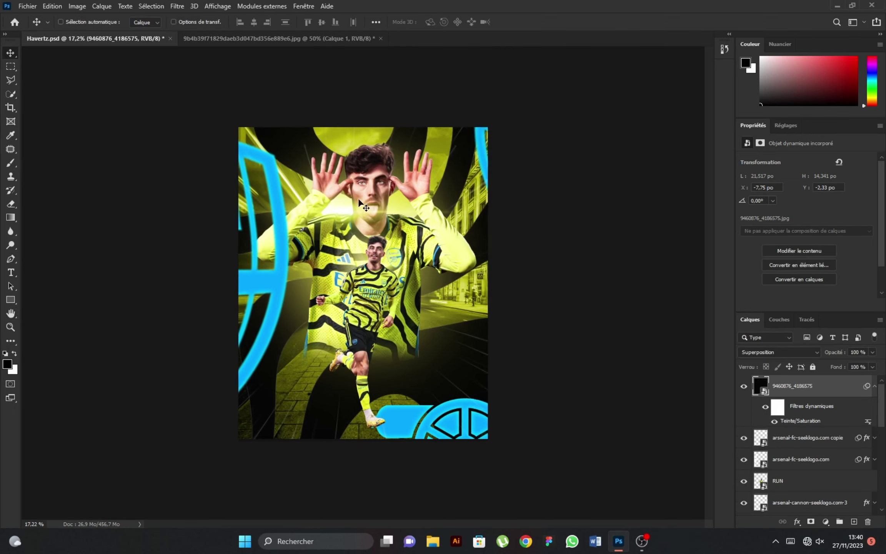
key(ctrl+t)
click(451, 218)
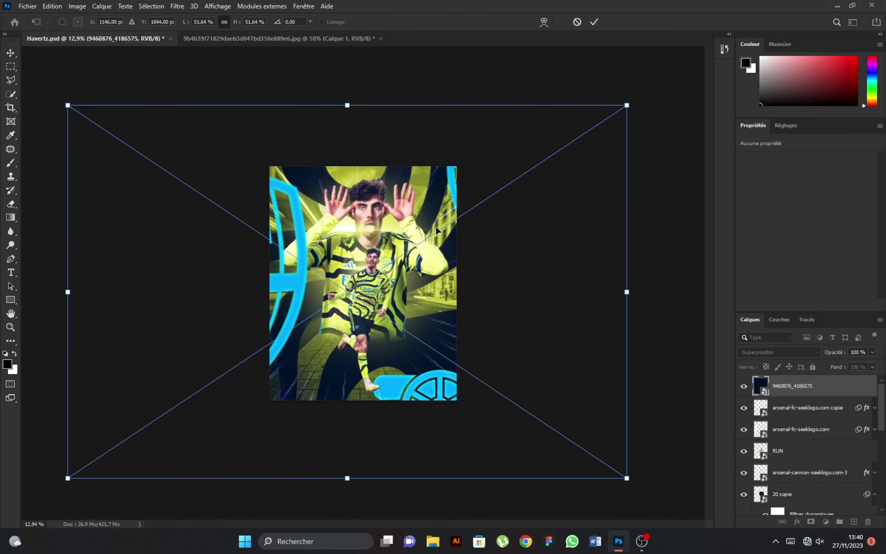
drag(347, 105, 348, 71)
scroll(362, 282, down, 2)
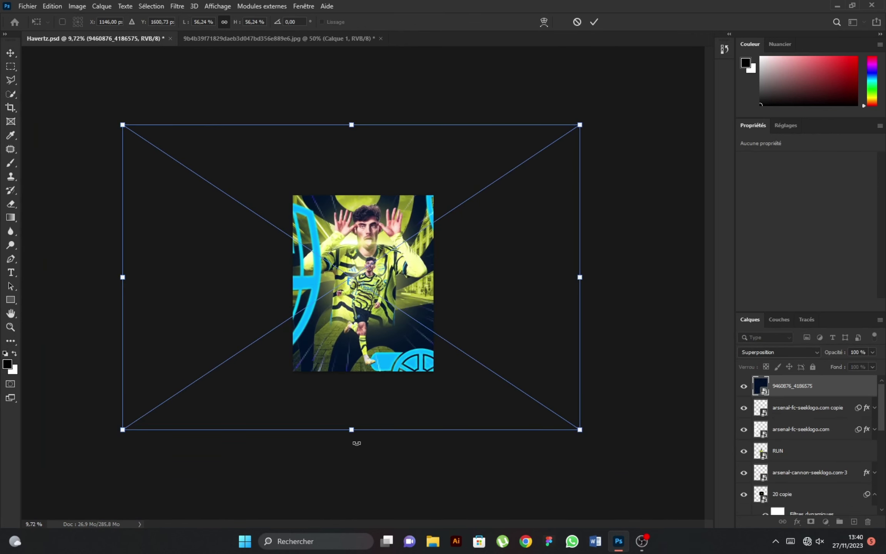
drag(351, 427, 351, 467)
click(593, 22)
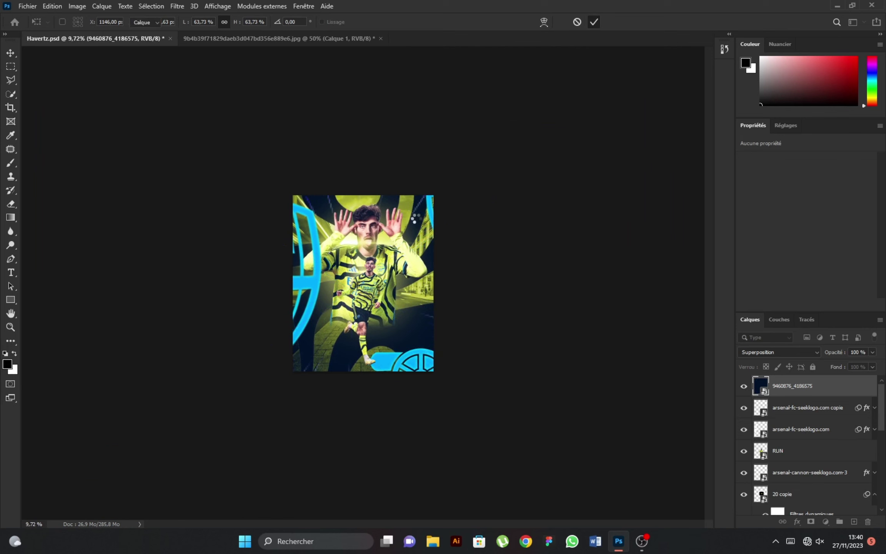
Reposition the texture layer slightly to cover the poster and collapse its smart filter list
scroll(383, 341, up, 2)
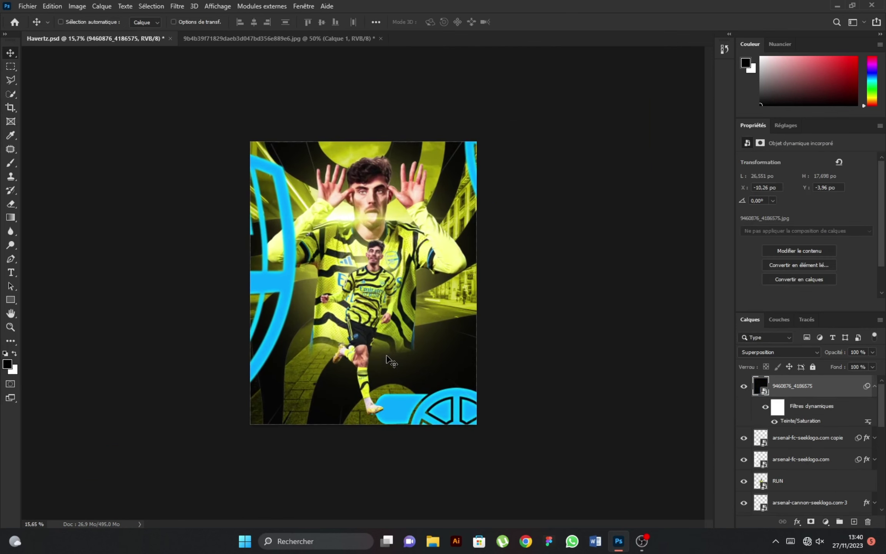
scroll(382, 341, up, 1)
mouse_move(383, 383)
mouse_down()
mouse_move(380, 436)
mouse_move(401, 353)
mouse_move(406, 361)
mouse_up()
scroll(392, 416, up, 1)
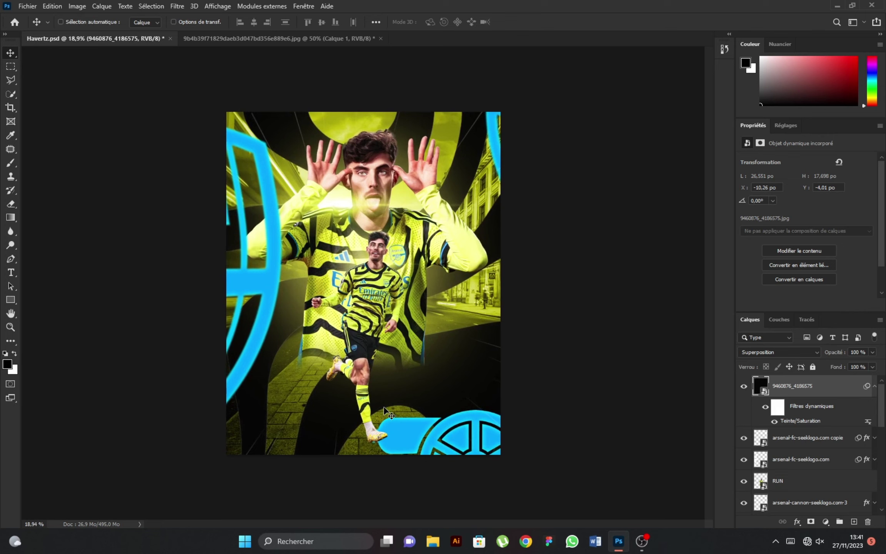
click(874, 386)
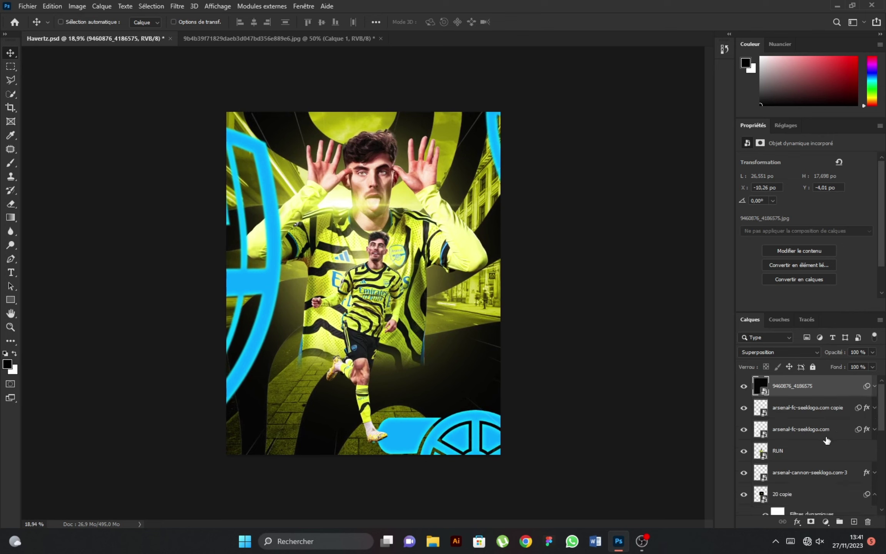
Group the layers from Fond 2 down to Fond 1 into a group named BG
scroll(811, 442, down, 5)
scroll(809, 450, down, 5)
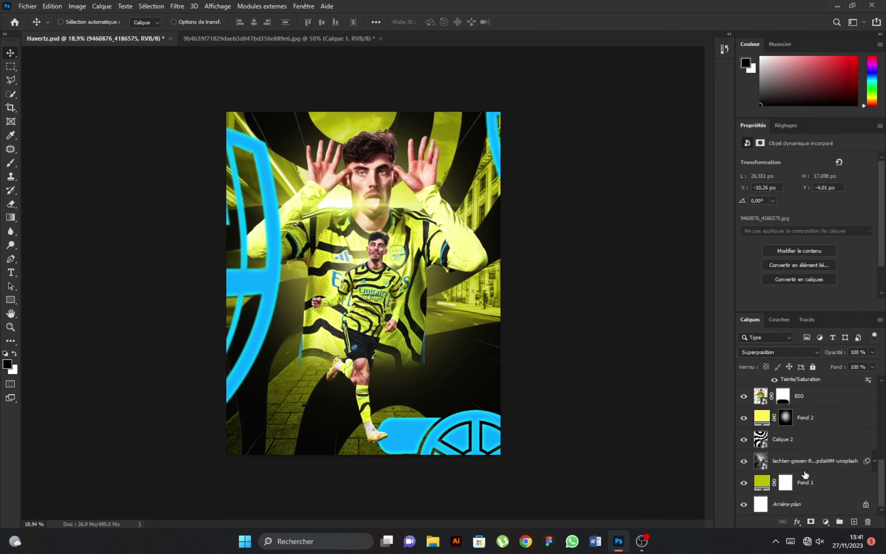
click(815, 482)
scroll(817, 481, up, 1)
shift+click(821, 445)
click(839, 521)
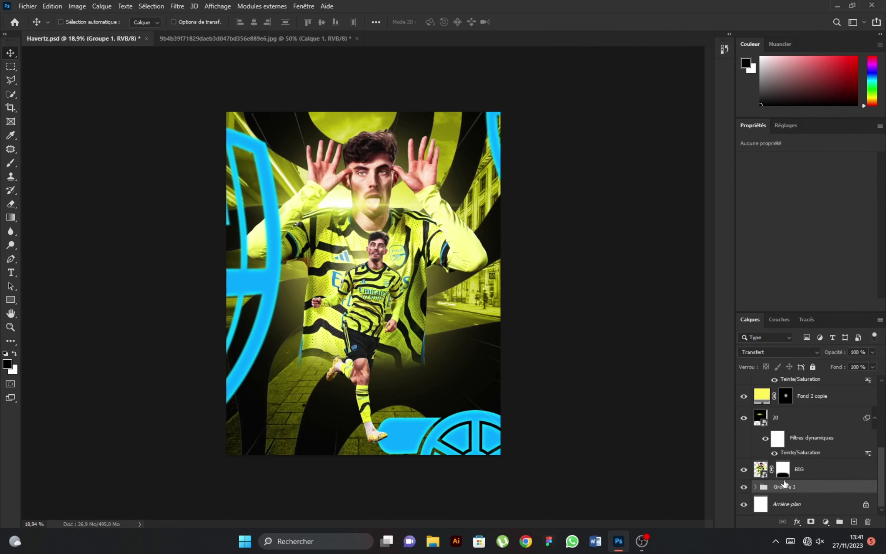
text(BG)
click(809, 418)
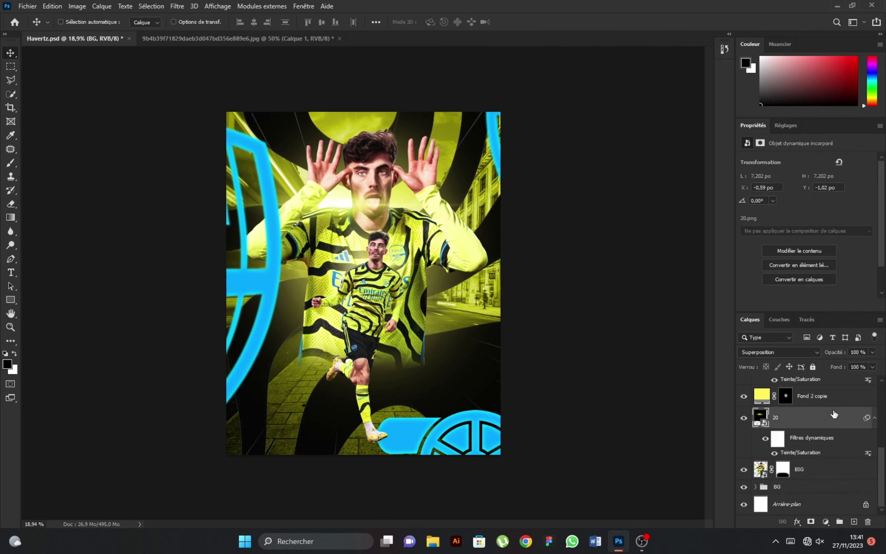
Group the '20 copie' and 'Fond 2 copie' glow layers as 'Light + glow'
scroll(810, 446, up, 2)
scroll(810, 446, up, 2)
click(806, 453)
shift+click(839, 507)
text(Light + glow)
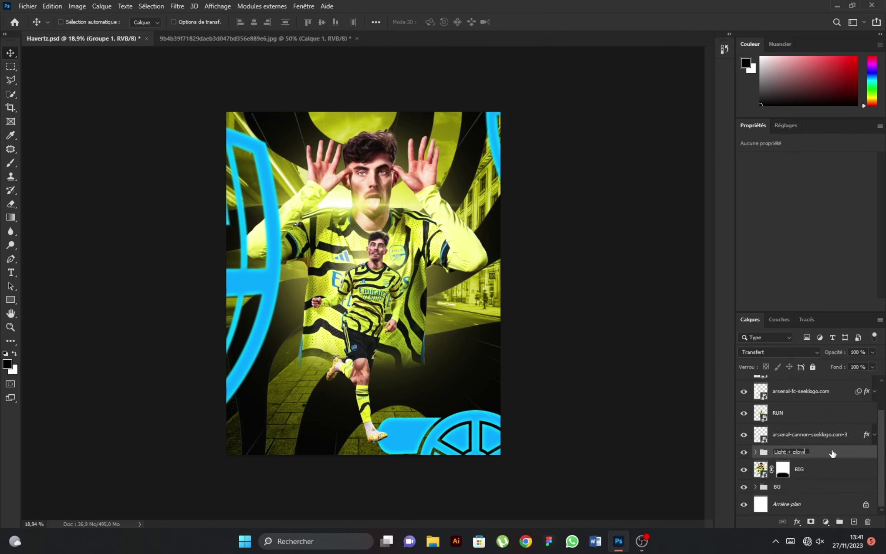
key(Return)
Add an Exposition layer clipped to BIG at +1,39 and invert its mask
click(819, 469)
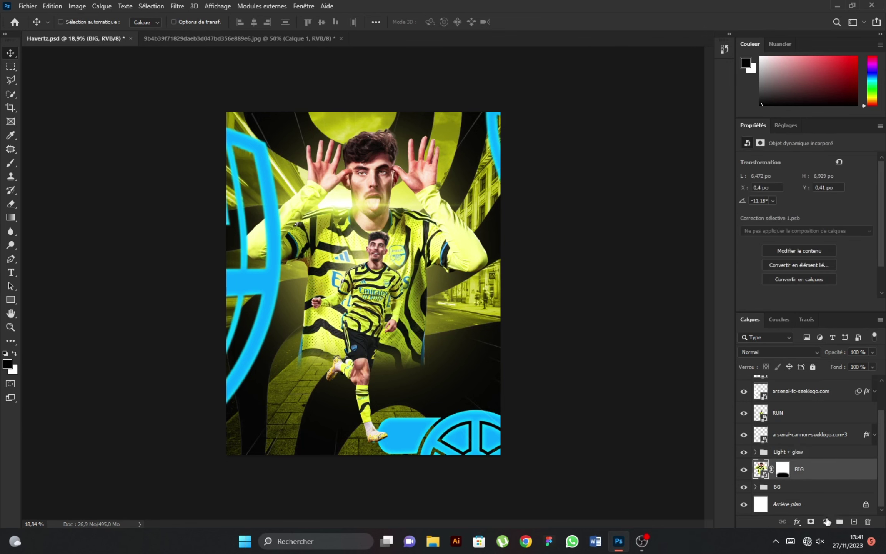
click(825, 521)
click(797, 393)
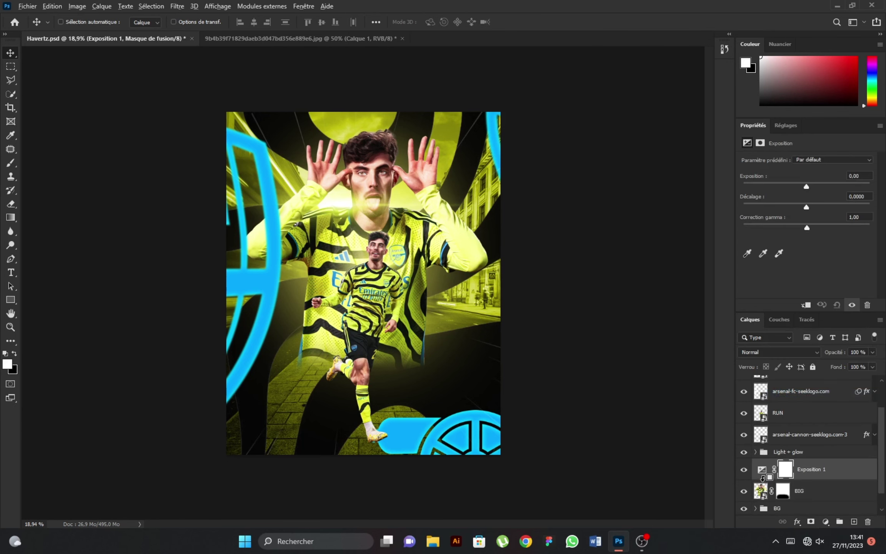
alt+click(762, 480)
drag(807, 187, 819, 187)
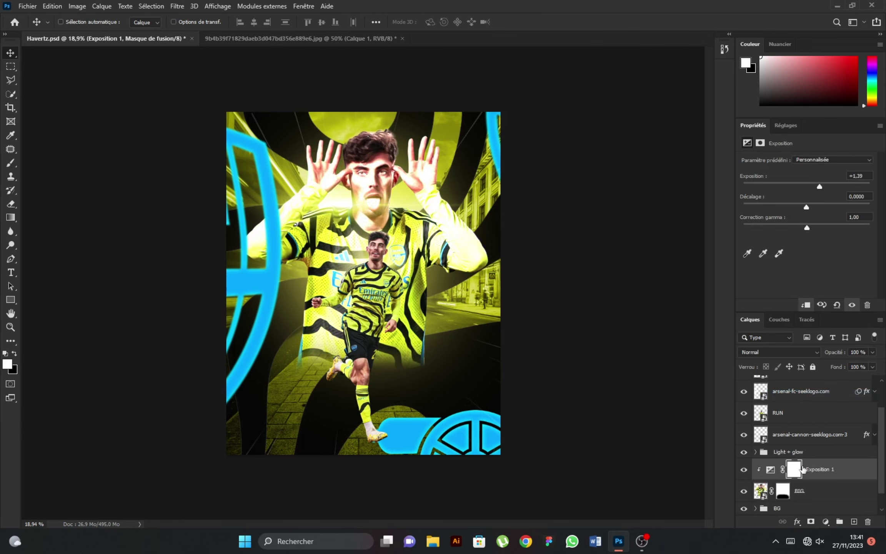
click(794, 469)
click(830, 284)
Paint white at 38% flow on the Exposition 1 mask along the big jersey's sleeve and elbow edges
click(9, 164)
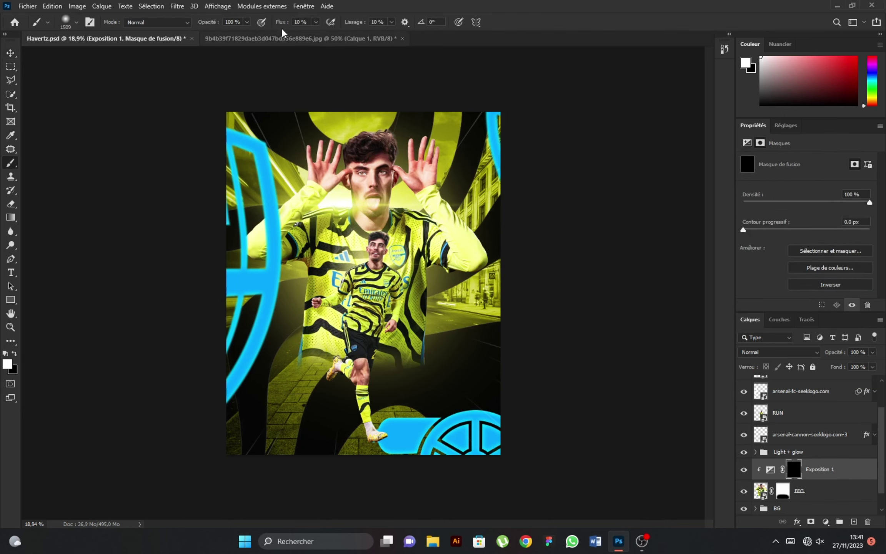
drag(291, 25, 293, 25)
scroll(419, 210, up, 3)
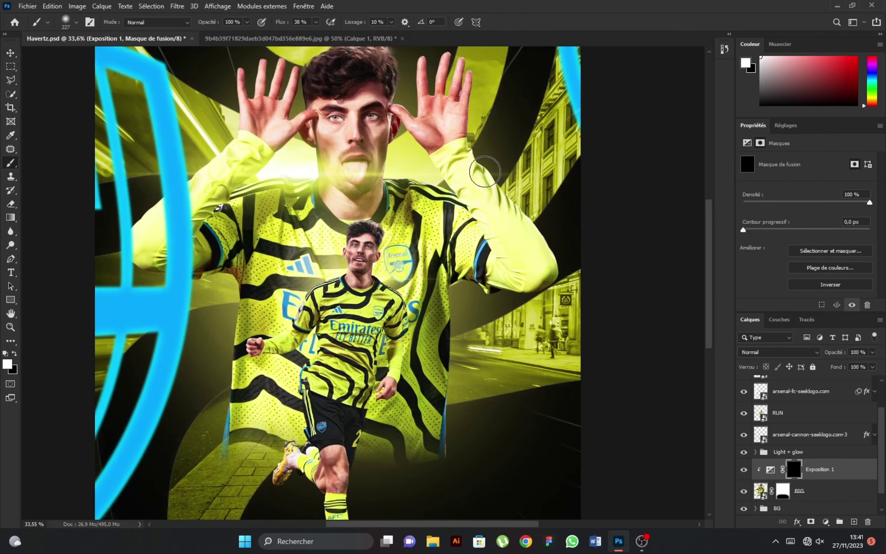
scroll(473, 158, up, 3)
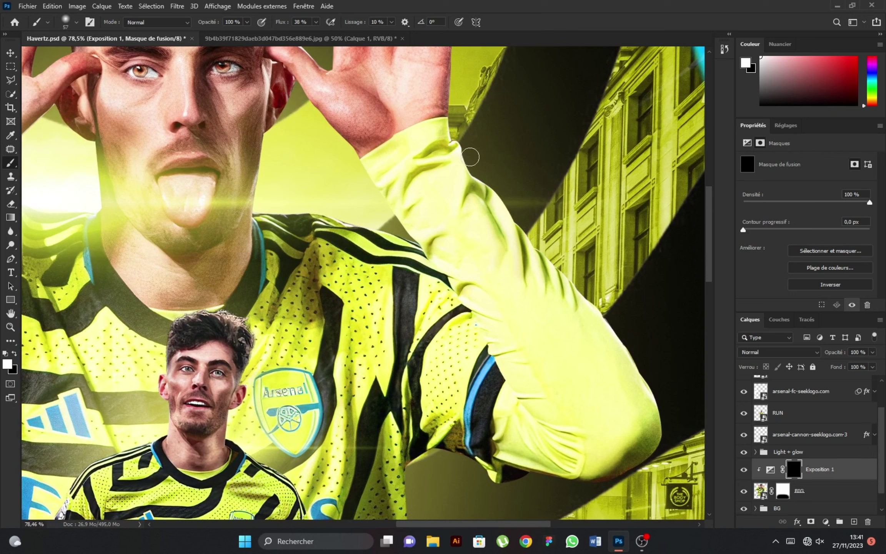
drag(513, 206, 545, 255)
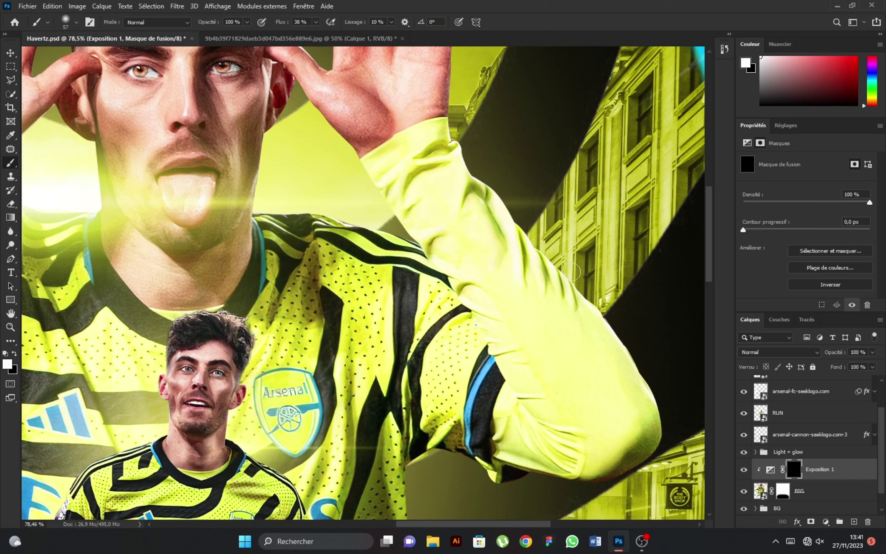
drag(656, 400, 655, 401)
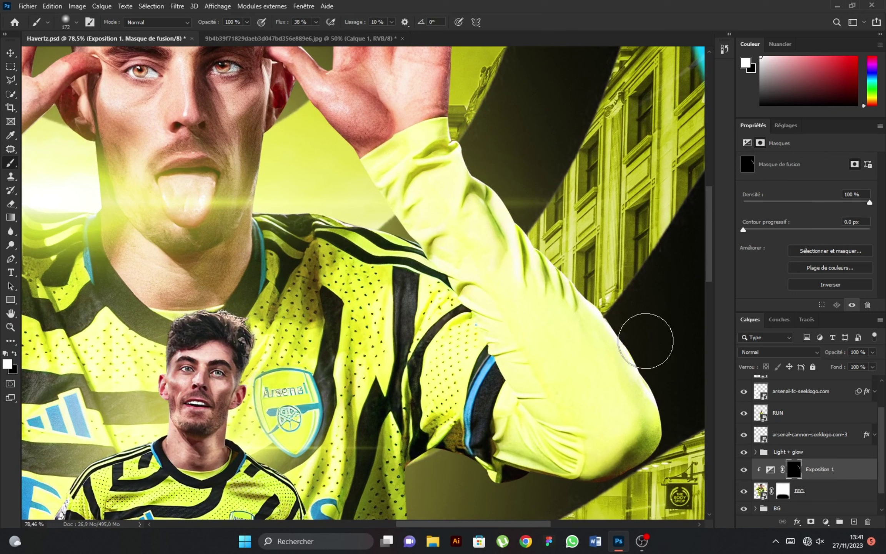
drag(459, 130, 445, 297)
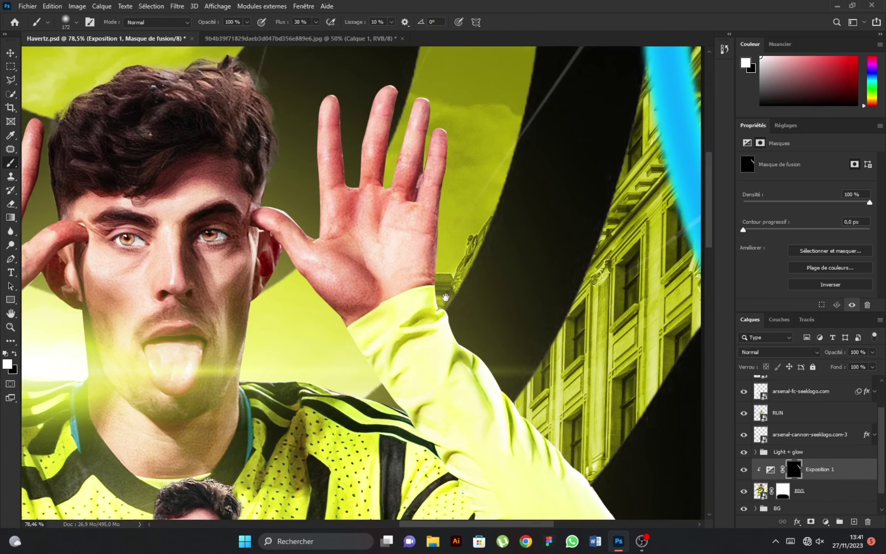
key(bracketleft)
key(bracketleft)
key(bracketleft)
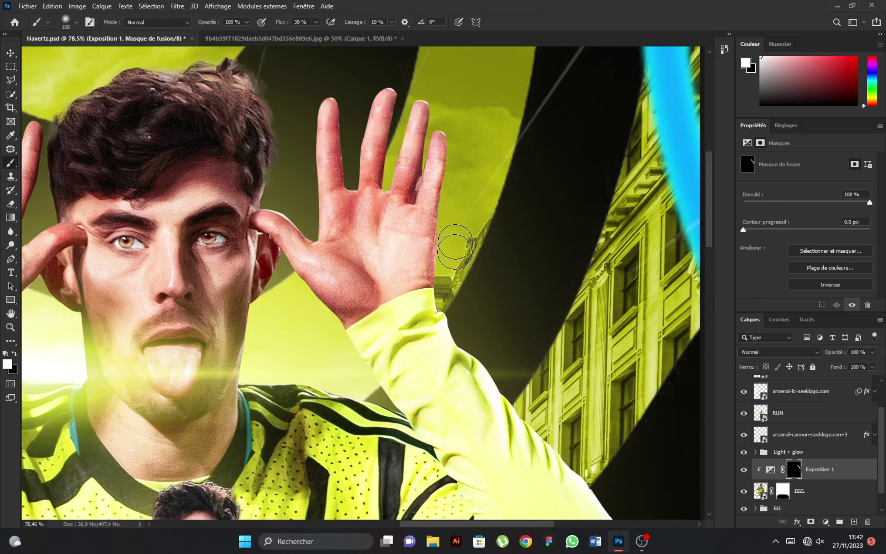
scroll(288, 148, down, 3)
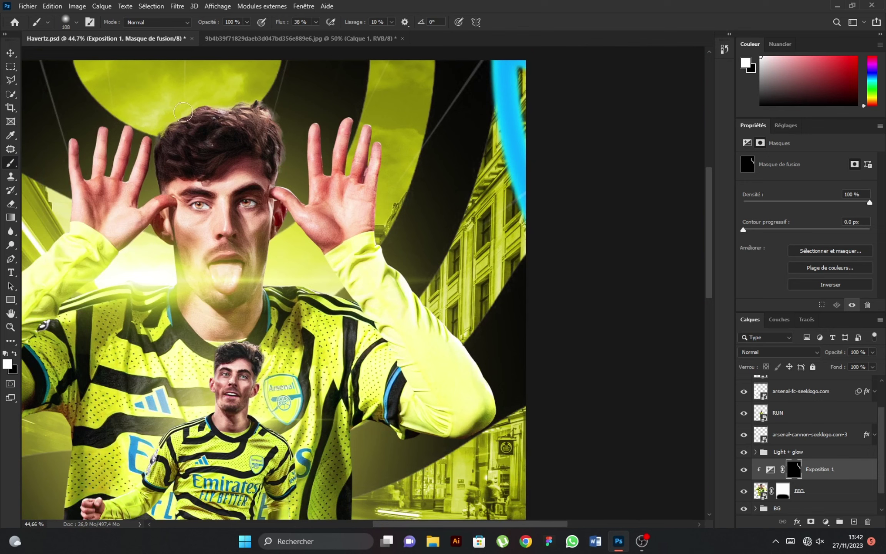
scroll(135, 126, up, 1)
scroll(166, 125, up, 1)
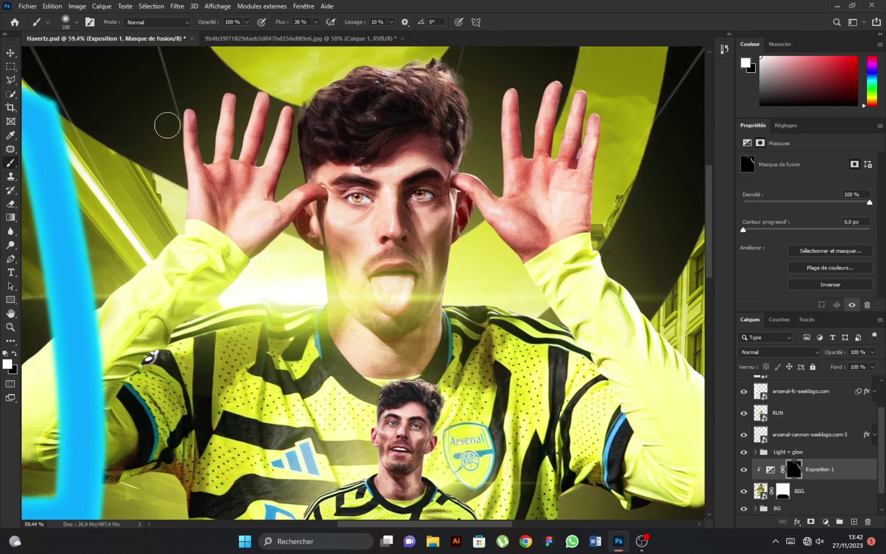
Brighten the big jersey's left sleeve and its left and right edges, then compare without Exposition 1
drag(119, 292, 188, 231)
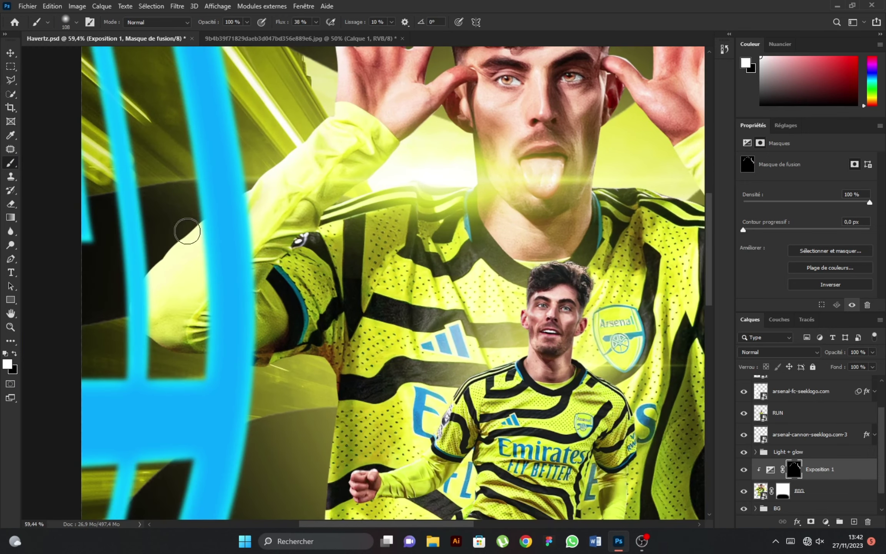
alt+right_click(148, 266)
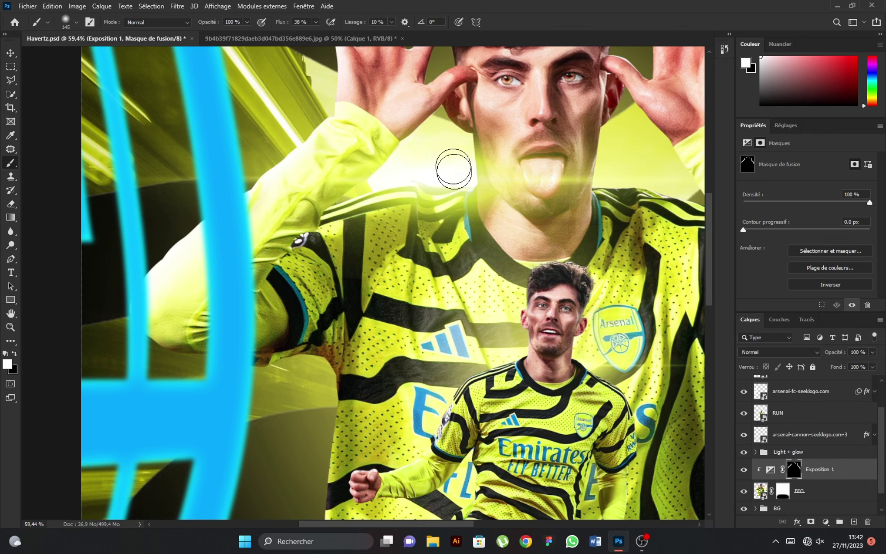
alt+right_click(438, 197)
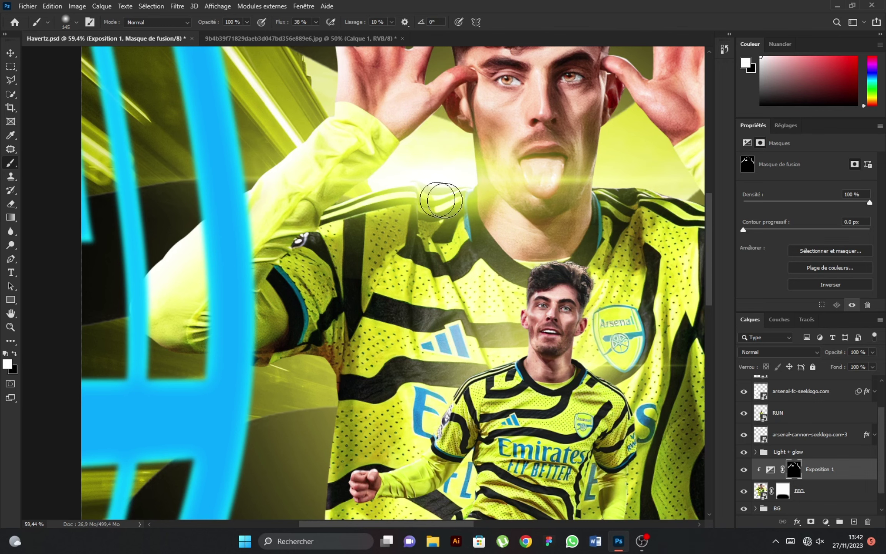
alt+scroll(587, 173, up, 1)
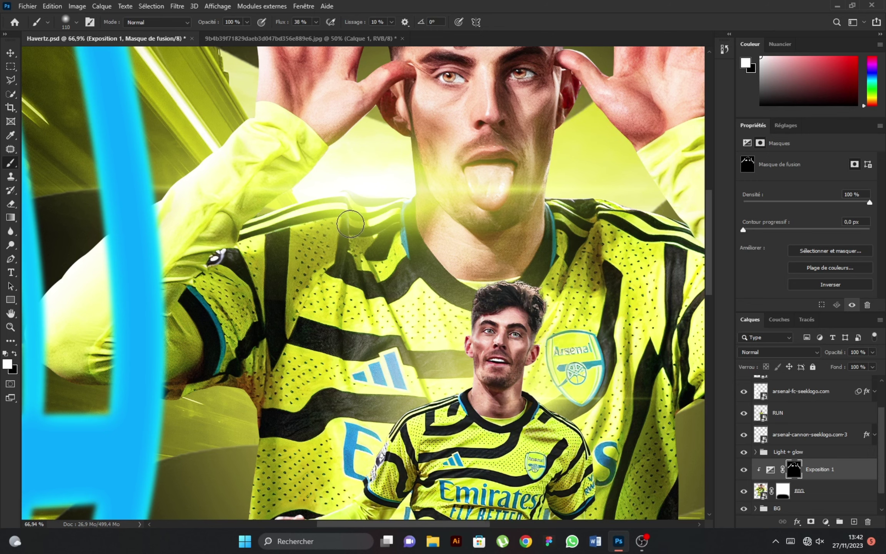
alt+scroll(350, 224, down, 5)
alt+scroll(296, 292, up, 1)
alt+scroll(292, 288, up, 2)
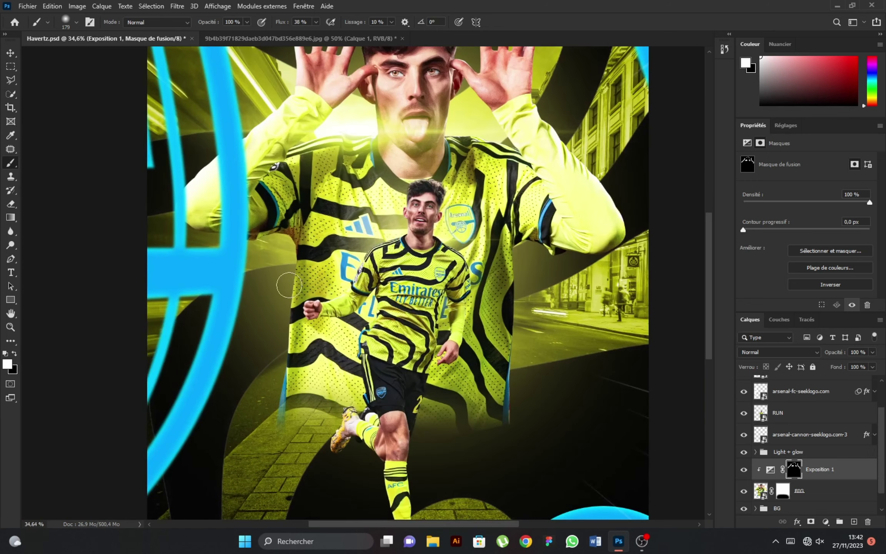
drag(273, 387, 289, 294)
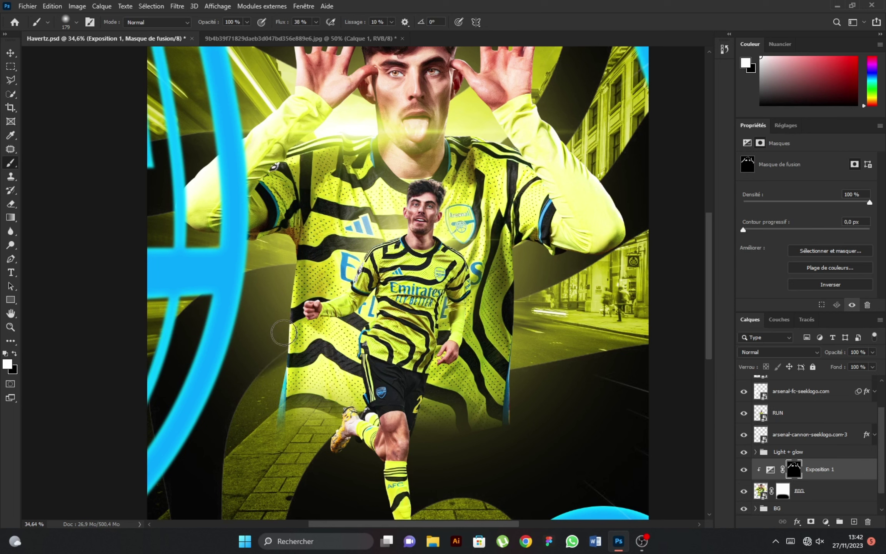
mouse_move(512, 297)
mouse_down()
mouse_move(520, 427)
mouse_move(513, 364)
mouse_up()
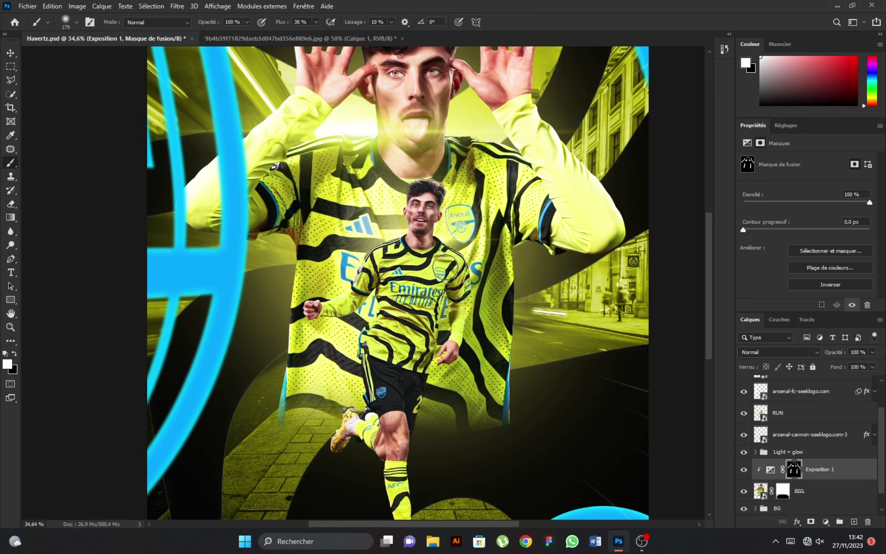
scroll(445, 268, down, 5)
click(743, 470)
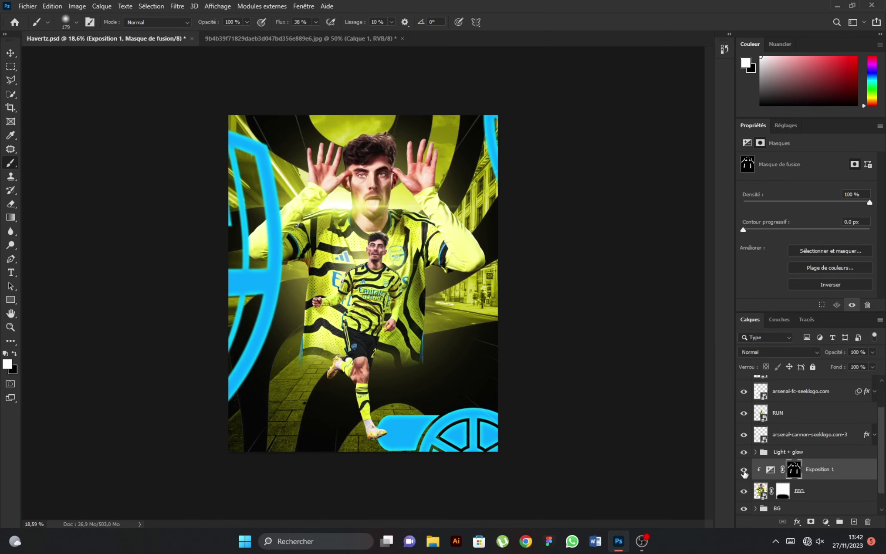
Add an Exposure adjustment clipped to the RUN layer, set to +1,50
key(ctrl+0)
click(807, 417)
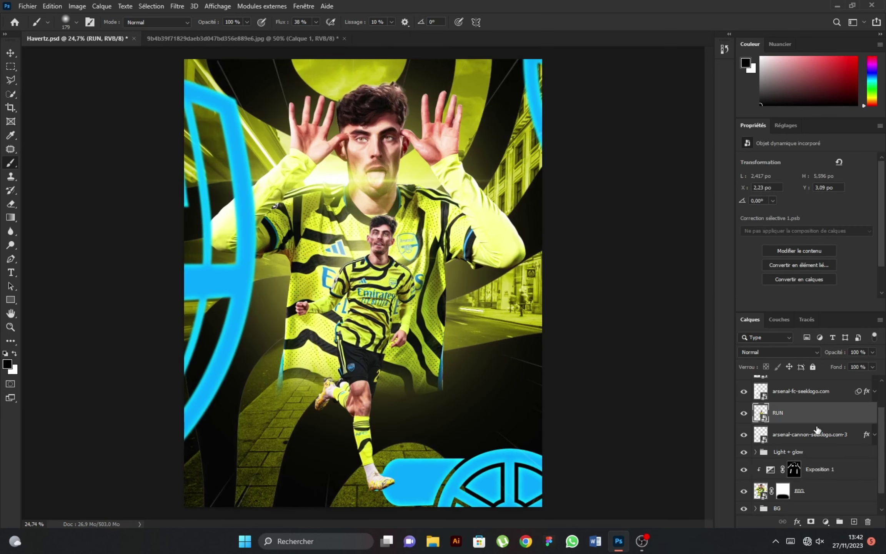
click(826, 521)
click(808, 398)
alt+click(763, 423)
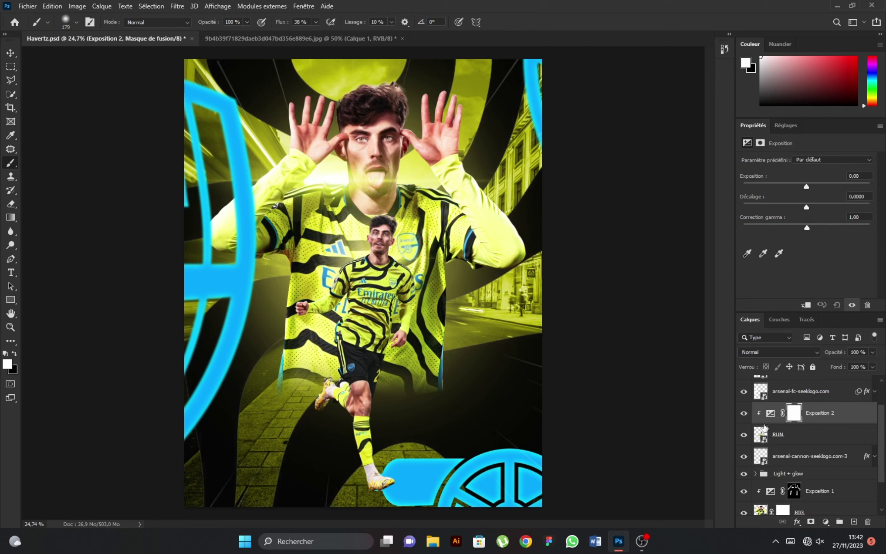
mouse_move(806, 189)
mouse_down()
mouse_move(795, 188)
mouse_move(821, 189)
mouse_up()
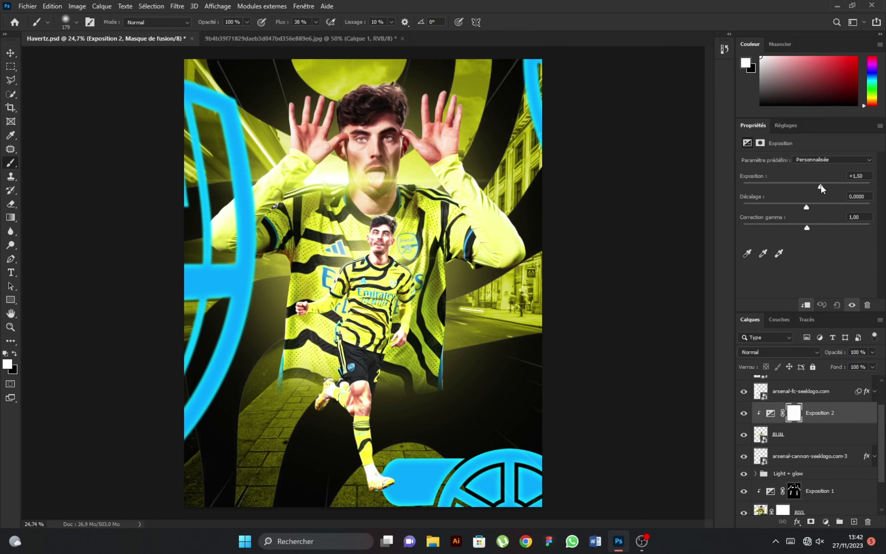
click(793, 415)
Invert the Exposition 2 mask and paint white along the runner's collar, face and hair
click(830, 285)
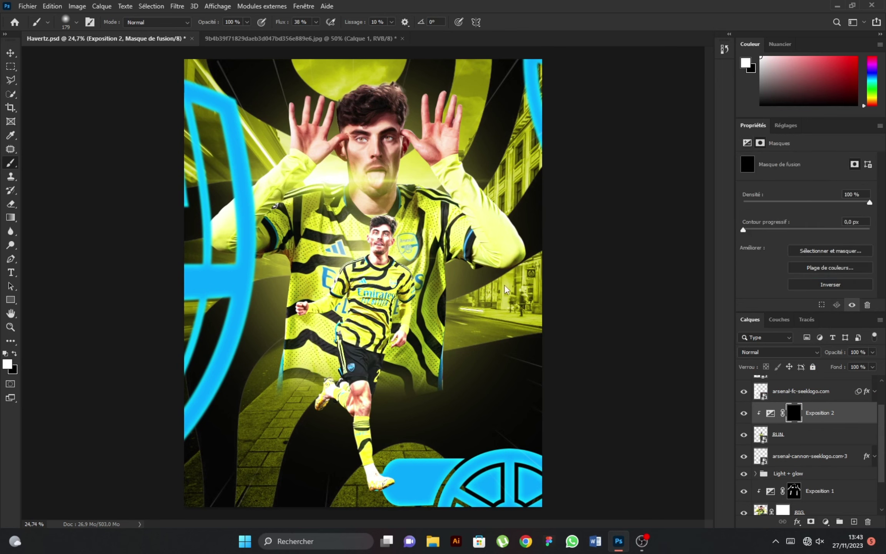
scroll(351, 272, up, 5)
scroll(350, 272, up, 2)
key(bracketleft)
key(bracketleft)
key(bracketleft)
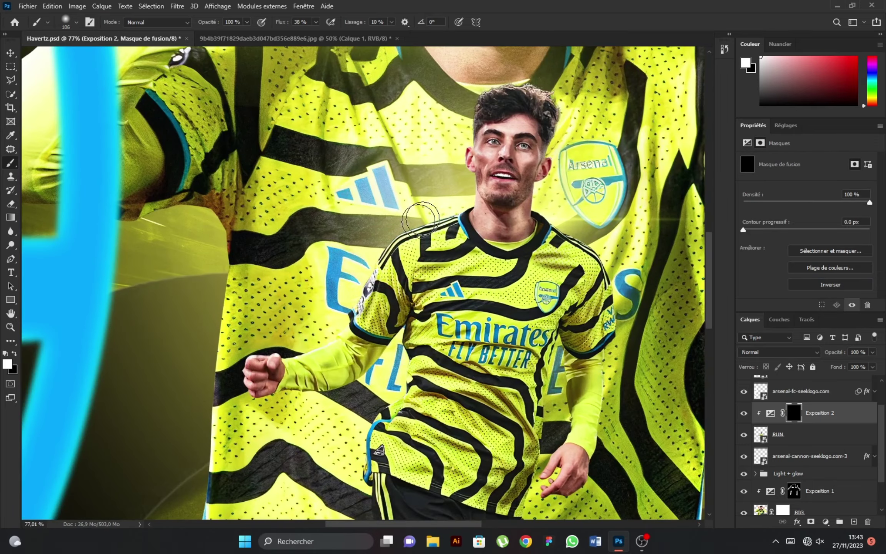
scroll(470, 200, up, 3)
mouse_move(470, 201)
mouse_down()
mouse_move(354, 271)
mouse_move(347, 307)
mouse_move(313, 360)
mouse_move(254, 388)
mouse_move(196, 392)
mouse_move(193, 446)
mouse_move(219, 389)
mouse_up()
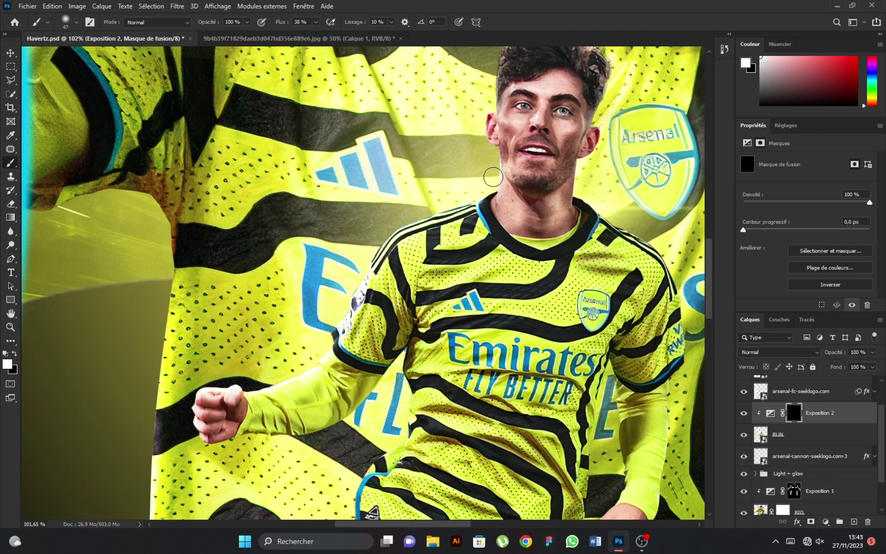
scroll(475, 203, up, 3)
scroll(458, 196, up, 3)
mouse_move(444, 207)
mouse_down()
mouse_move(433, 259)
mouse_move(453, 368)
mouse_up()
mouse_move(550, 168)
mouse_down()
mouse_move(461, 166)
mouse_move(615, 127)
mouse_move(634, 330)
mouse_move(451, 188)
mouse_move(435, 223)
mouse_move(471, 276)
mouse_move(578, 353)
mouse_move(601, 445)
mouse_up()
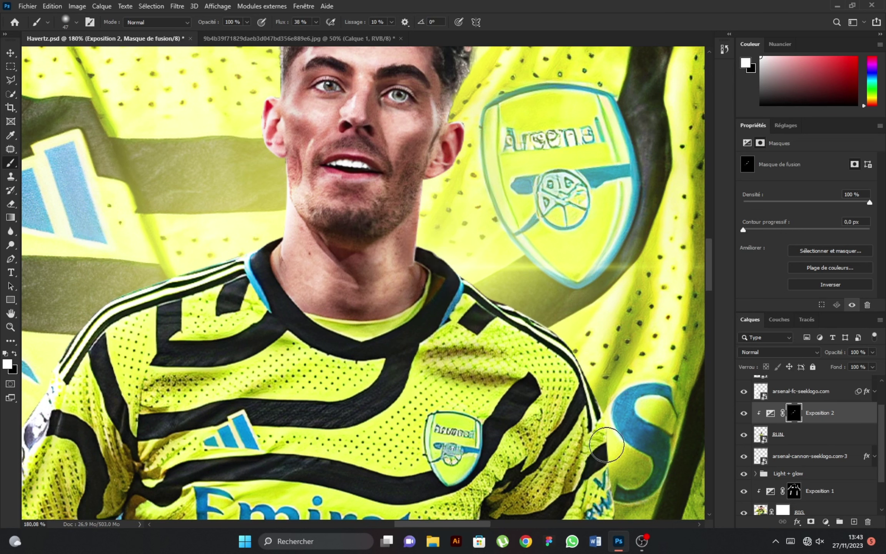
With a 10 px brush, brighten the runner's sleeve edge from elbow to hand
drag(423, 208, 418, 187)
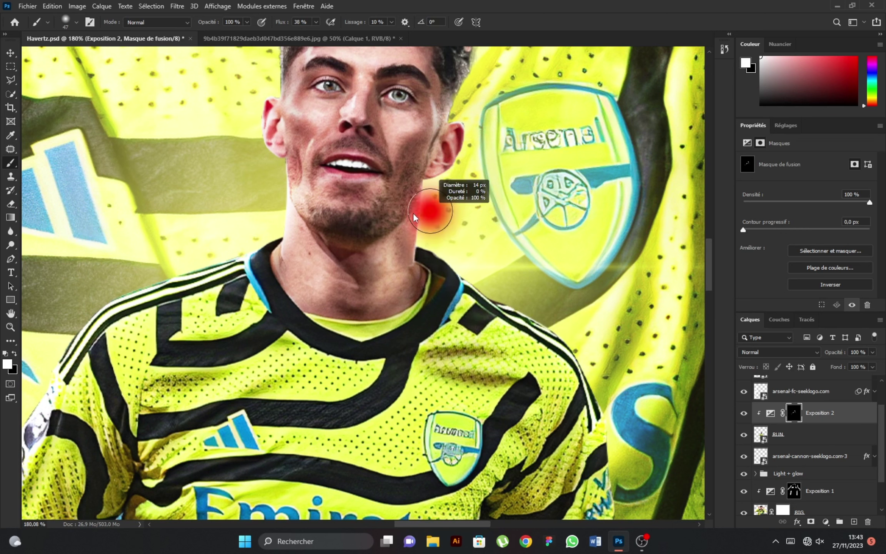
scroll(408, 252, down, 3)
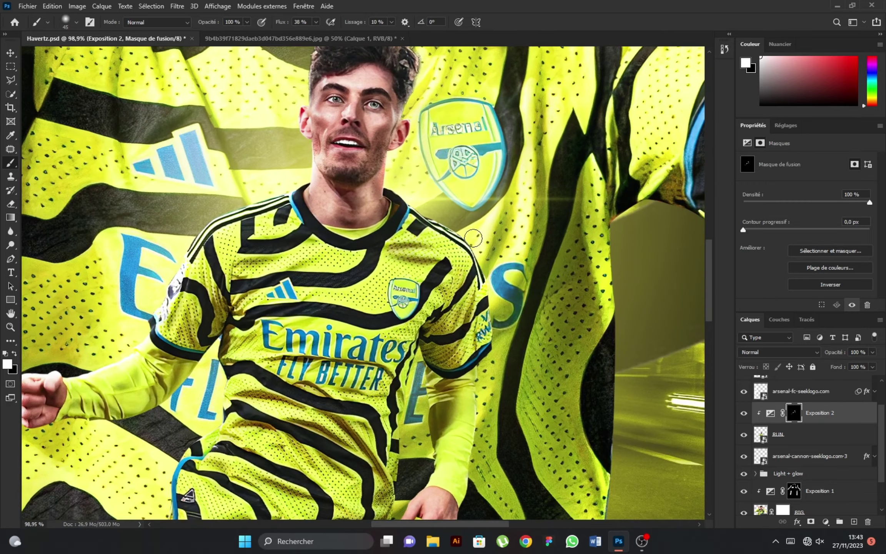
drag(504, 351, 503, 318)
scroll(504, 318, down, 3)
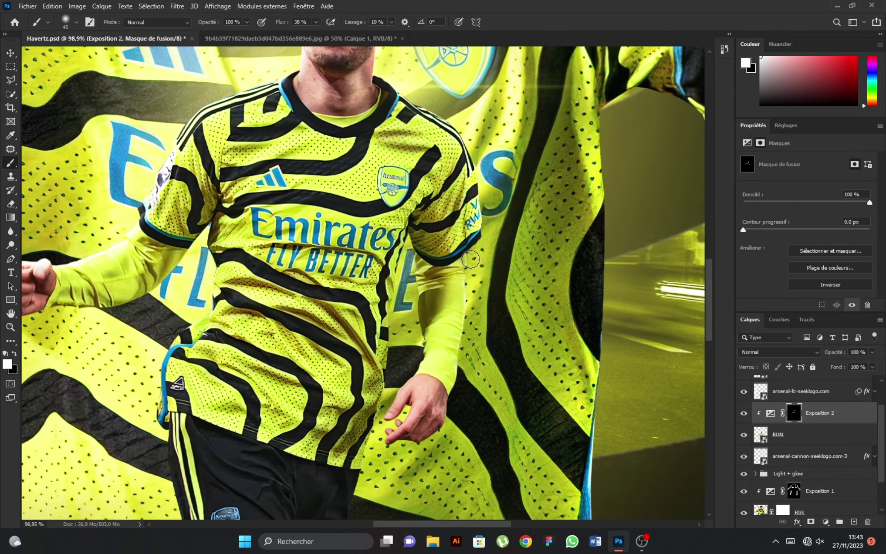
drag(466, 313, 471, 314)
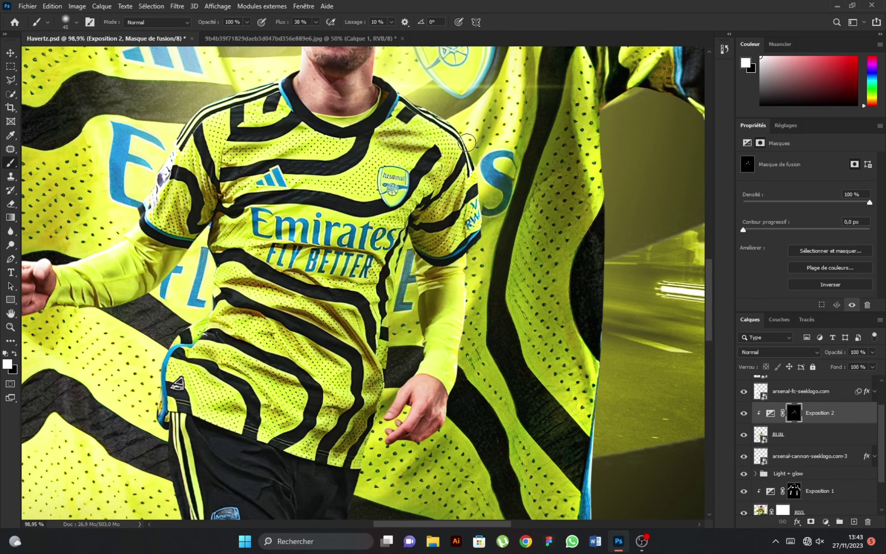
scroll(399, 288, down, 3)
scroll(400, 284, up, 5)
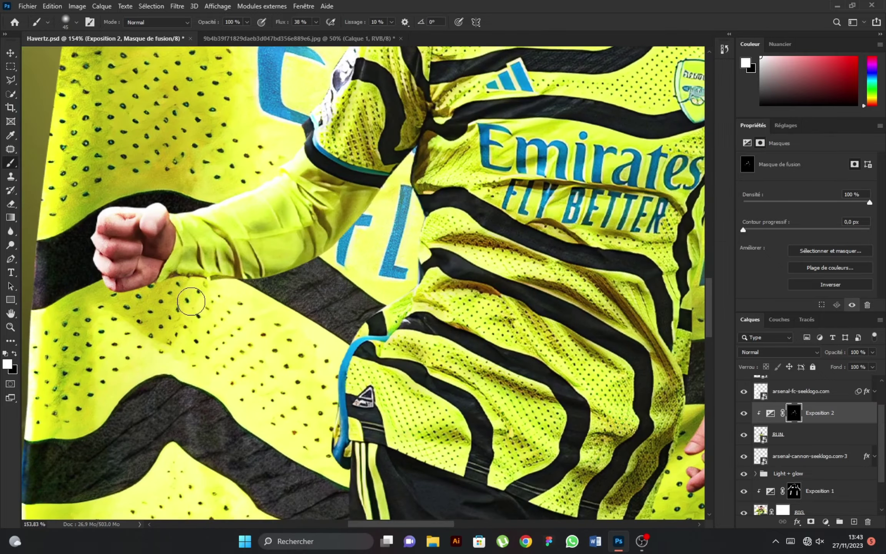
Brighten the blue piping along the shirt and shorts, plus the lower leg and boot
drag(407, 267, 337, 453)
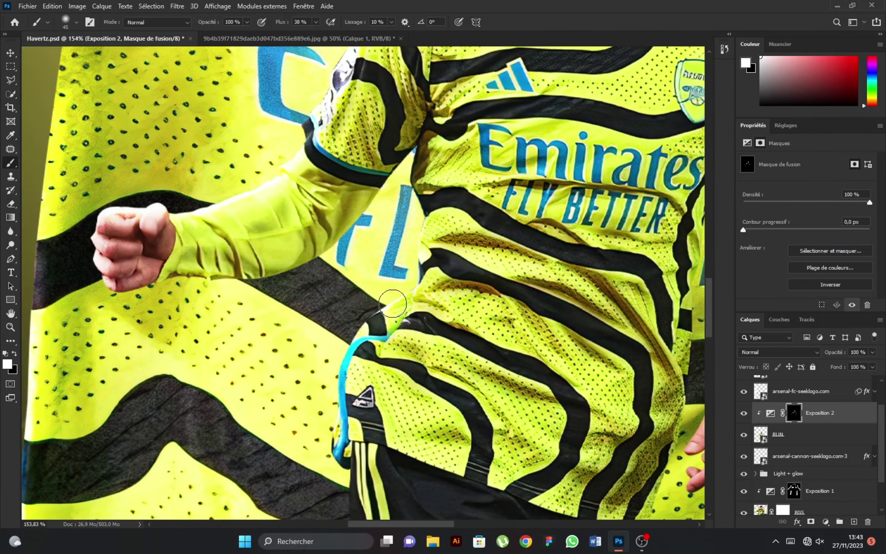
scroll(396, 255, down, 3)
scroll(384, 407, up, 3)
mouse_move(370, 311)
mouse_down()
mouse_move(377, 370)
mouse_move(308, 423)
mouse_up()
scroll(363, 323, down, 3)
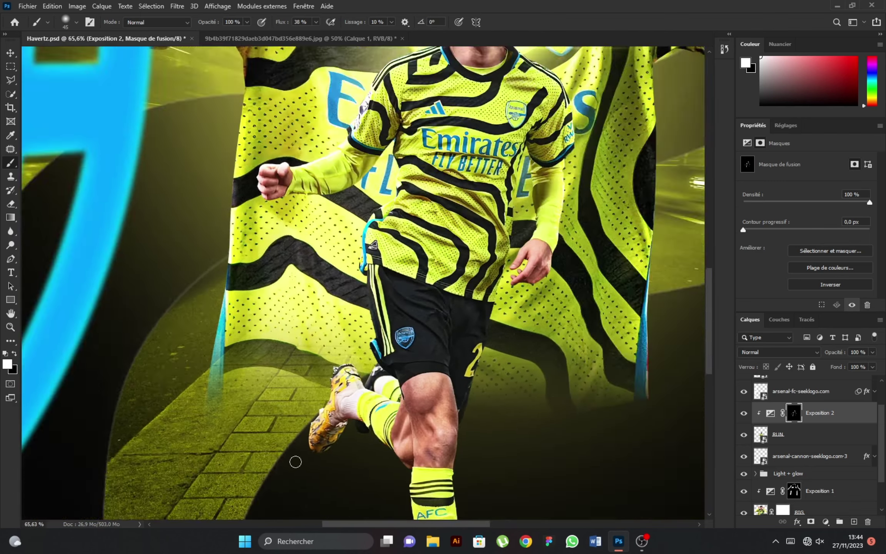
scroll(292, 461, up, 3)
scroll(303, 290, down, 3)
scroll(481, 242, up, 2)
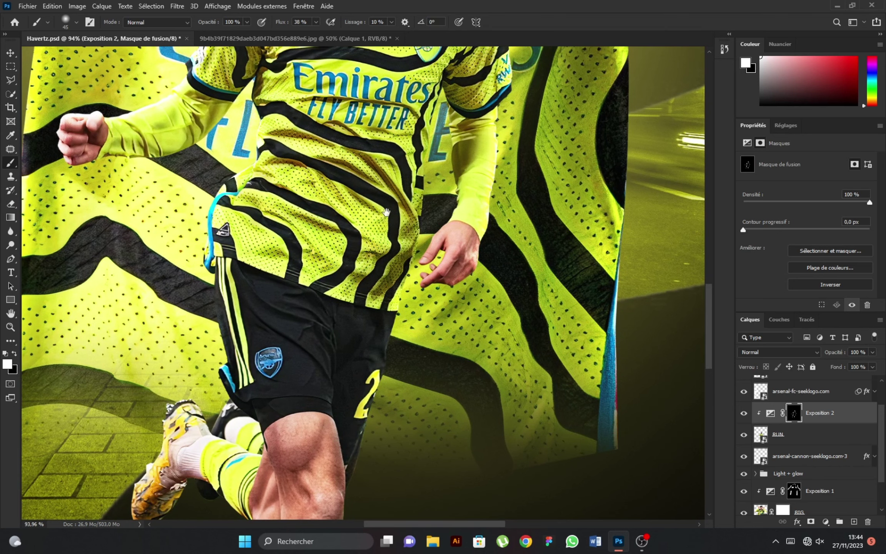
drag(386, 212, 393, 204)
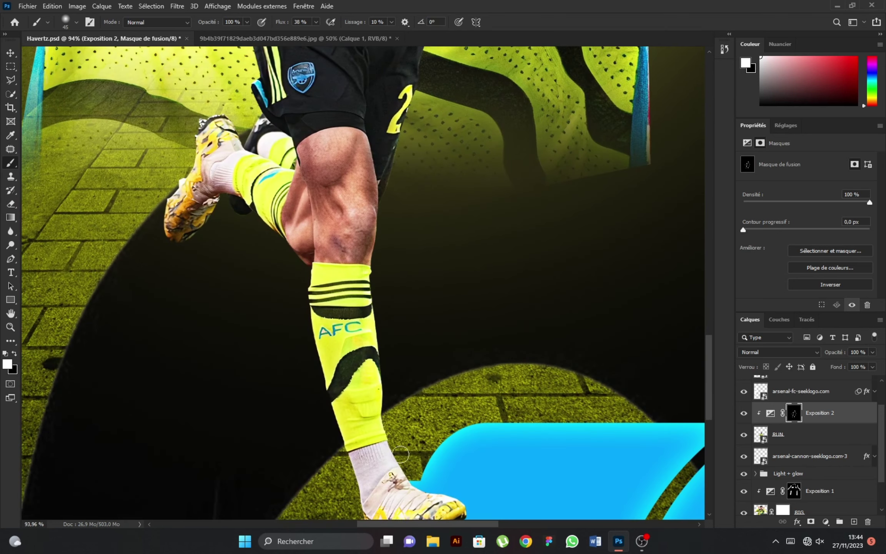
drag(384, 253, 407, 254)
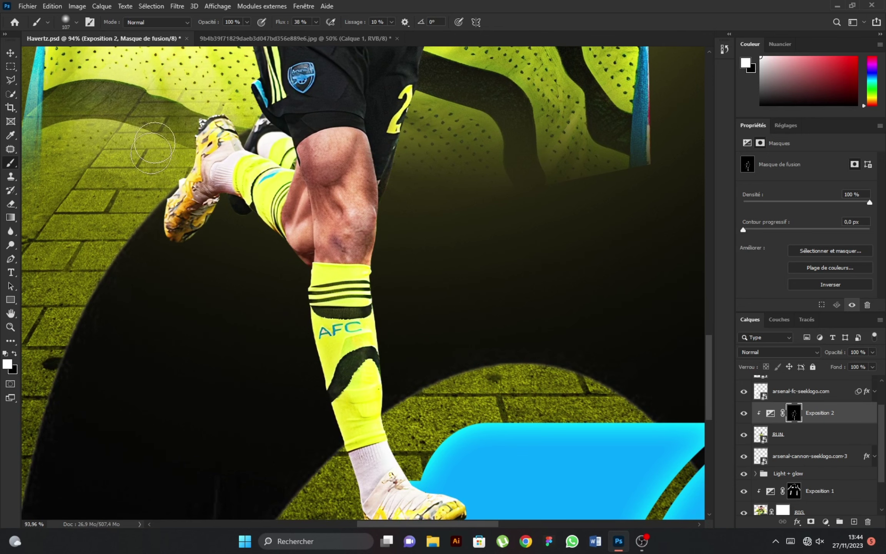
scroll(399, 286, down, 3)
scroll(400, 287, down, 3)
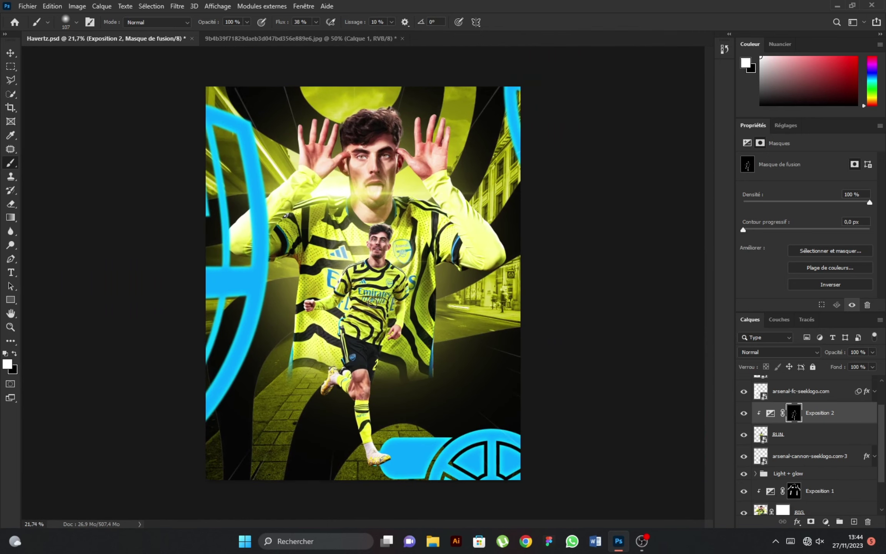
click(744, 414)
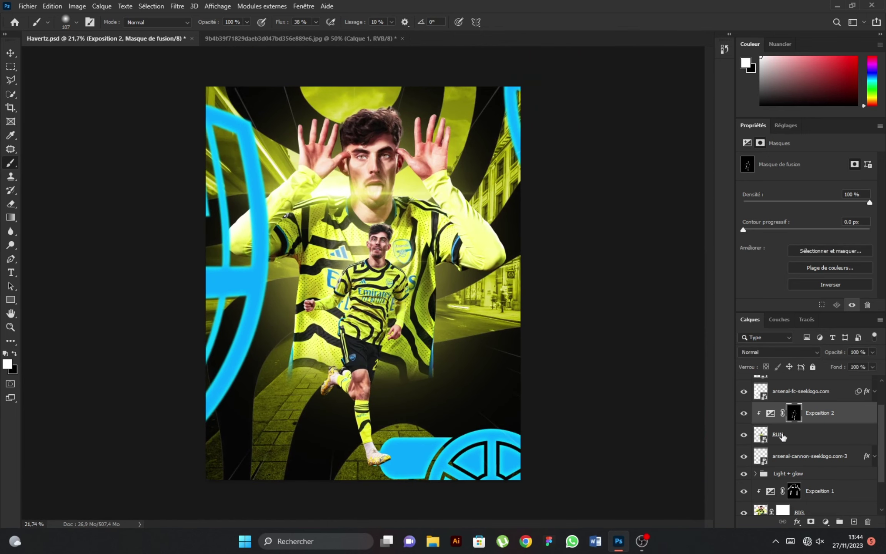
click(793, 456)
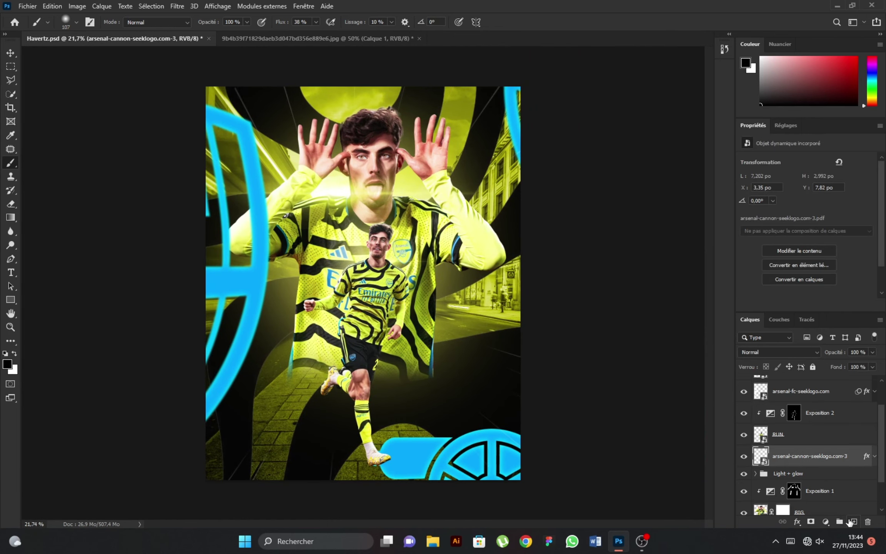
Add a new layer, Calque 3, and set up a large, flattened elliptical brush for the shadow
click(851, 522)
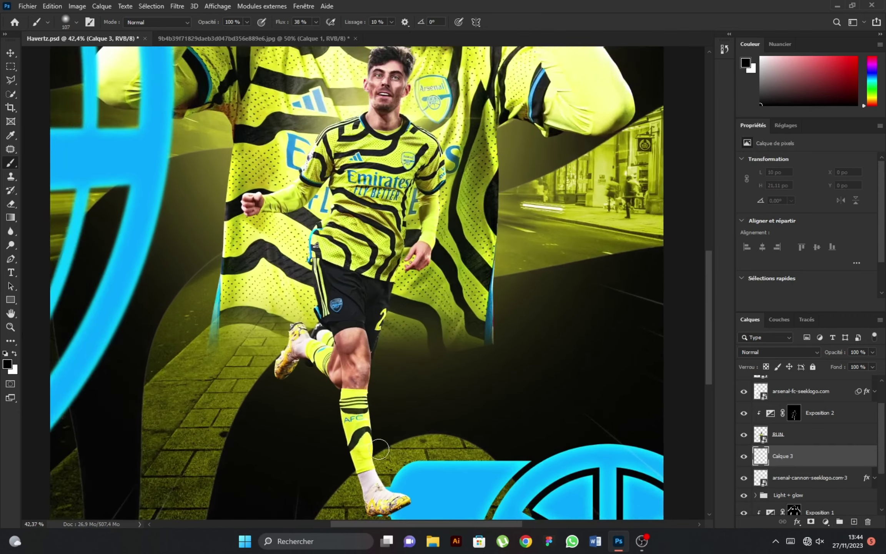
scroll(367, 461, up, 8)
right_click(418, 304)
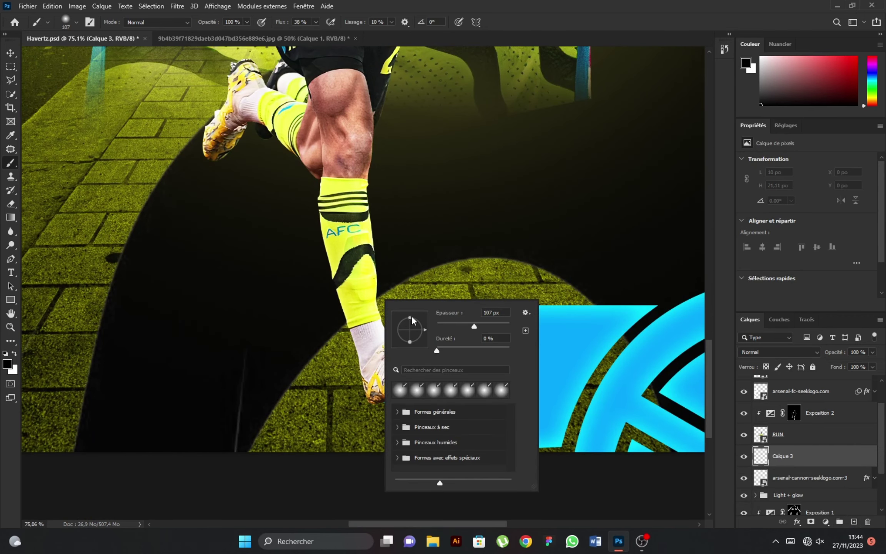
drag(411, 318, 411, 329)
scroll(335, 368, up, 2)
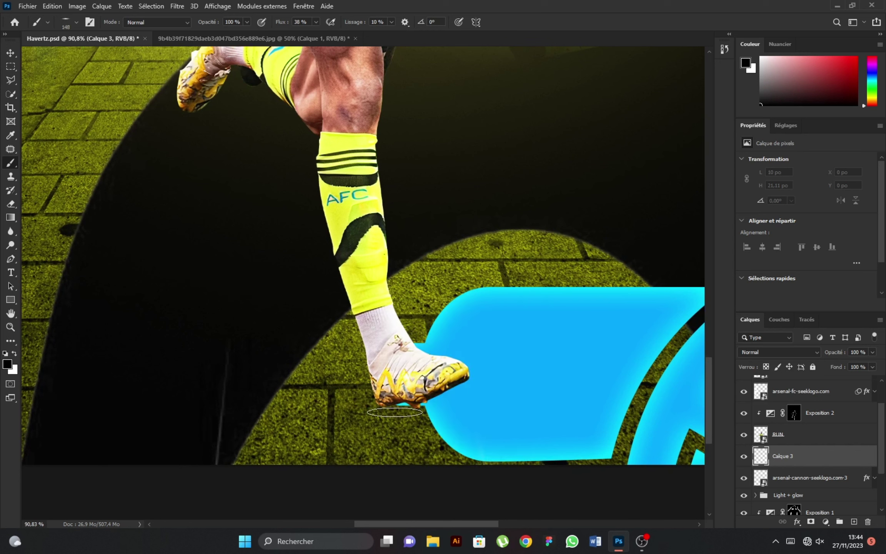
click(389, 411)
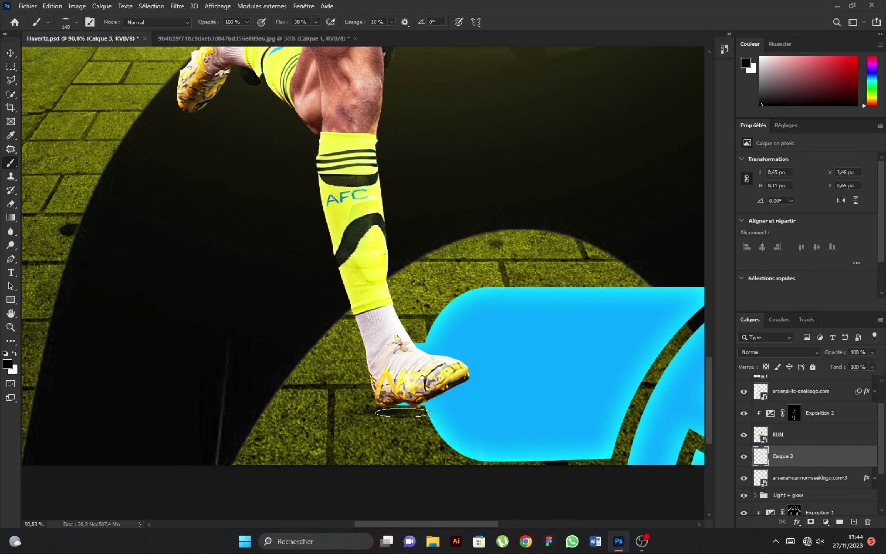
right_click(407, 412)
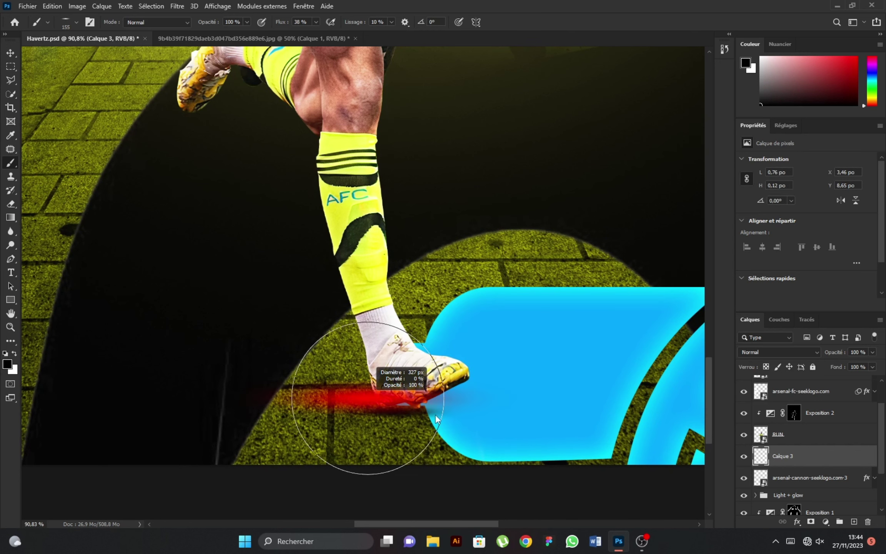
Paint a soft black shadow under the runner's front boot, extending it along the street
drag(424, 412, 379, 417)
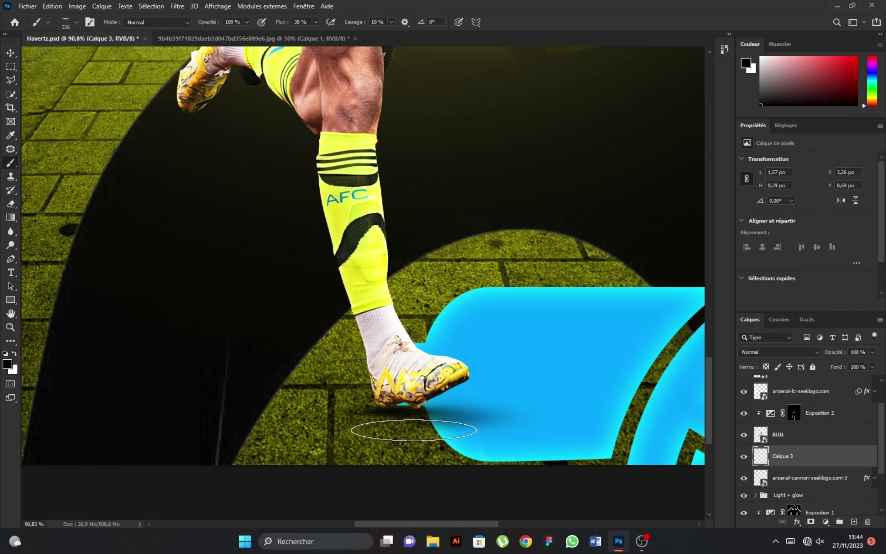
scroll(379, 416, down, 3)
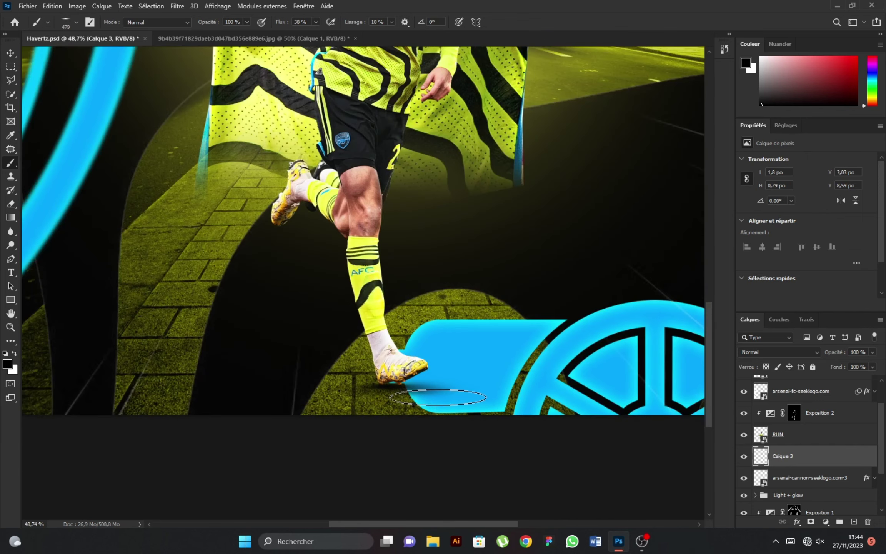
drag(427, 393, 469, 395)
scroll(326, 346, down, 2)
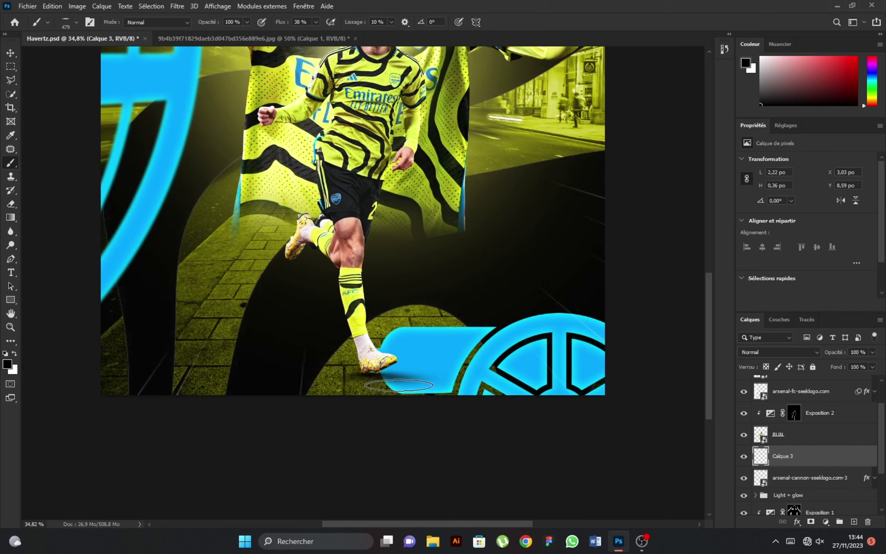
drag(409, 383, 477, 375)
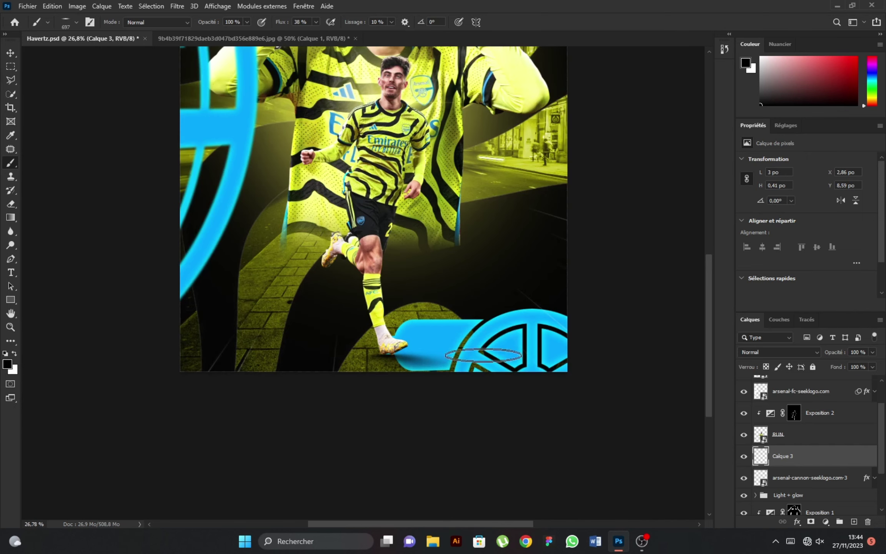
scroll(483, 359, down, 2)
scroll(408, 268, up, 1)
Lower Calque 3's opacity to 69% and reset the brush flow to 100%
key(v)
scroll(408, 269, up, 1)
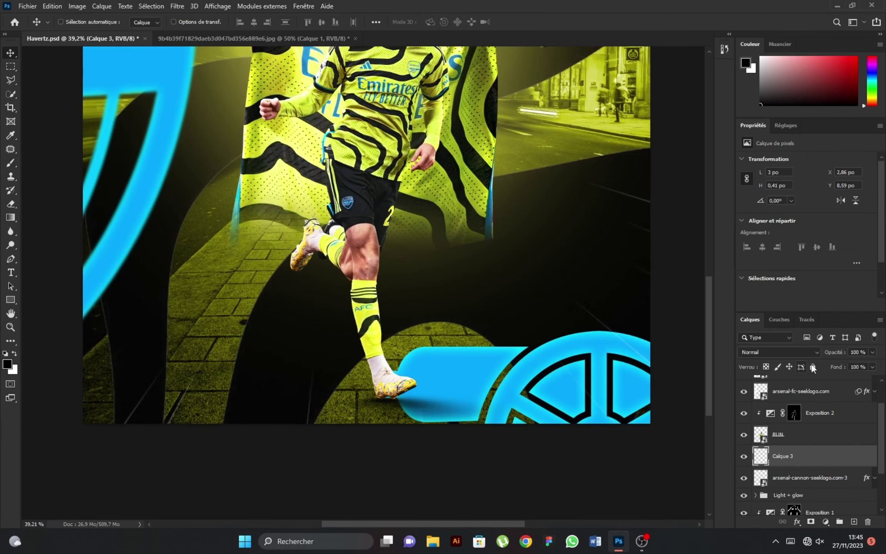
drag(833, 356, 815, 354)
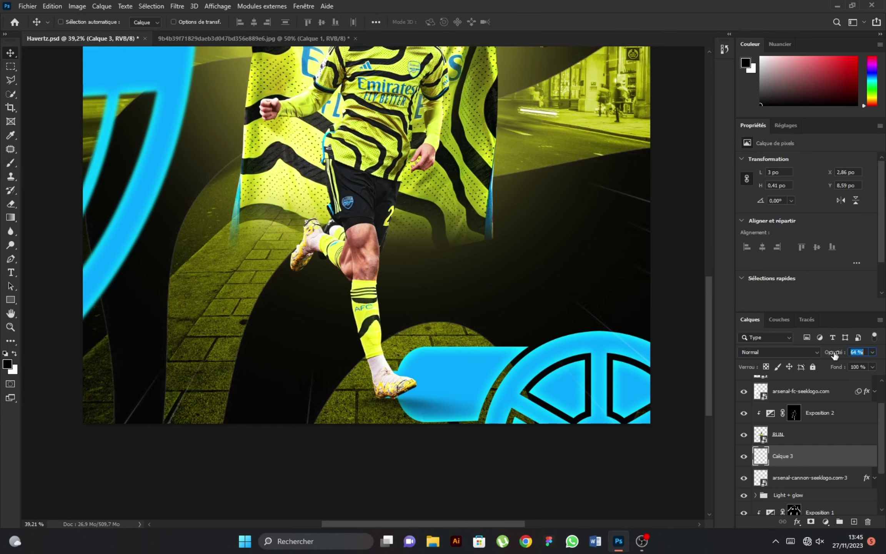
click(11, 165)
scroll(363, 410, up, 3)
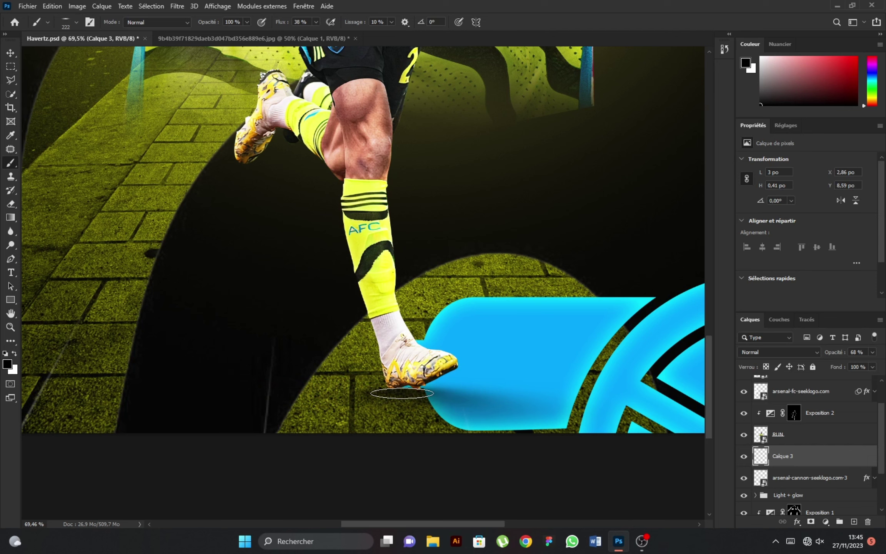
drag(281, 22, 308, 23)
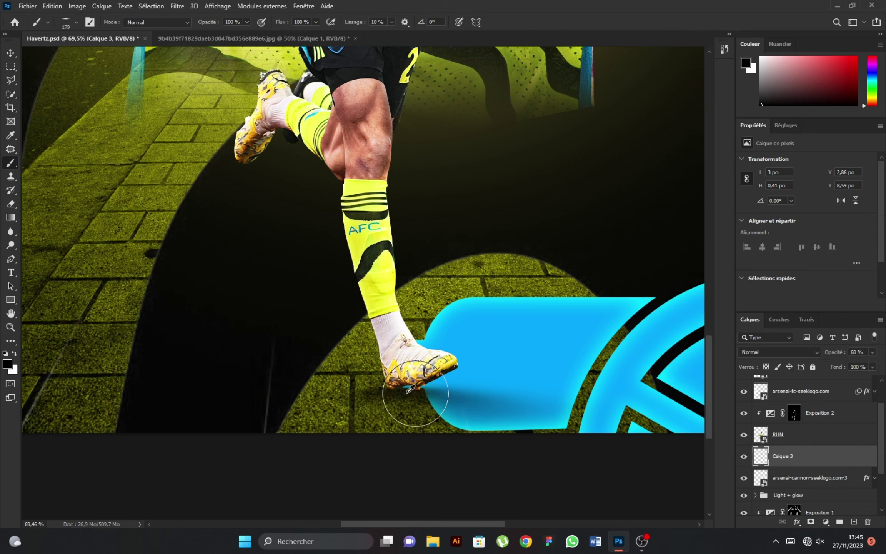
scroll(397, 389, down, 5)
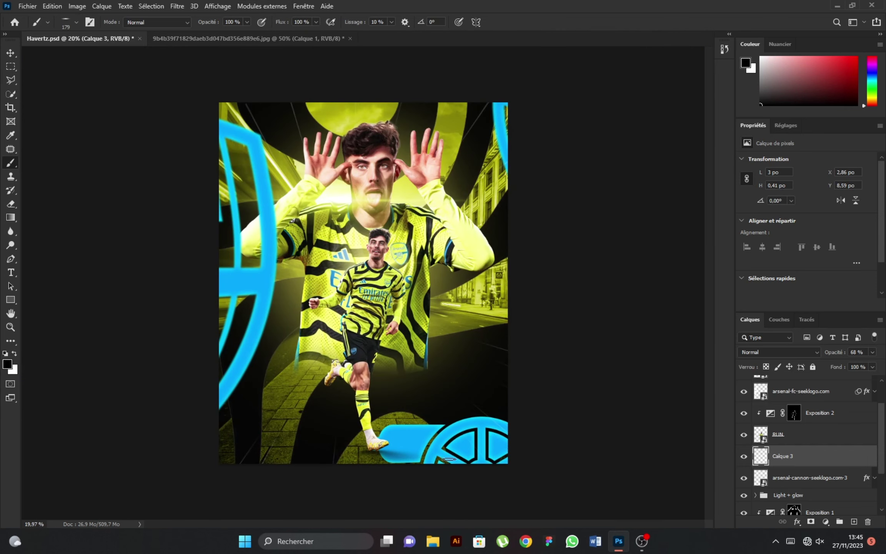
click(11, 53)
scroll(377, 310, down, 1)
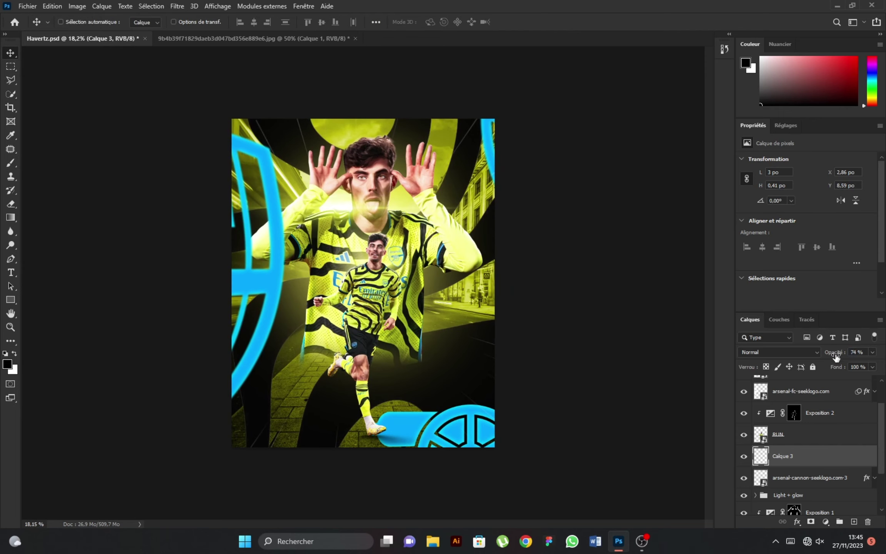
drag(835, 353, 829, 353)
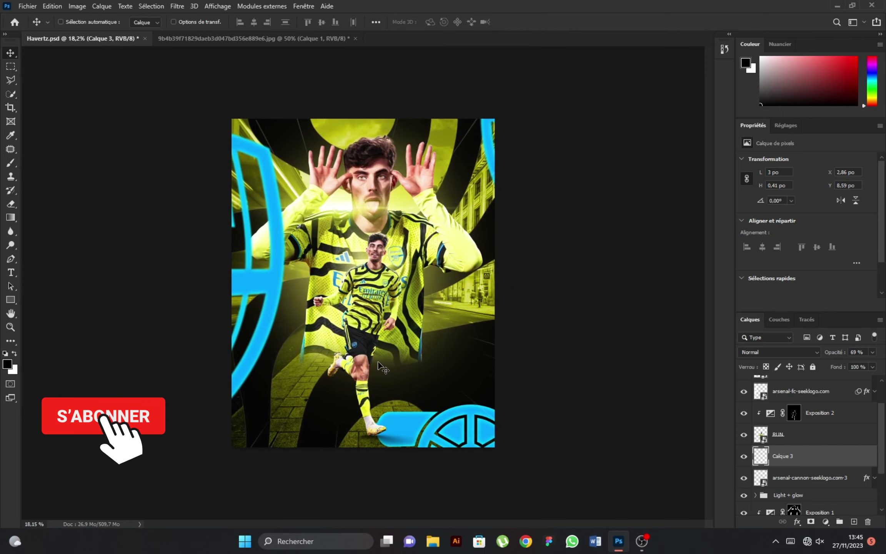
scroll(815, 423, up, 2)
Group Exposition 2, RUN and the Calque 3 shadow into a group named RUN
click(811, 388)
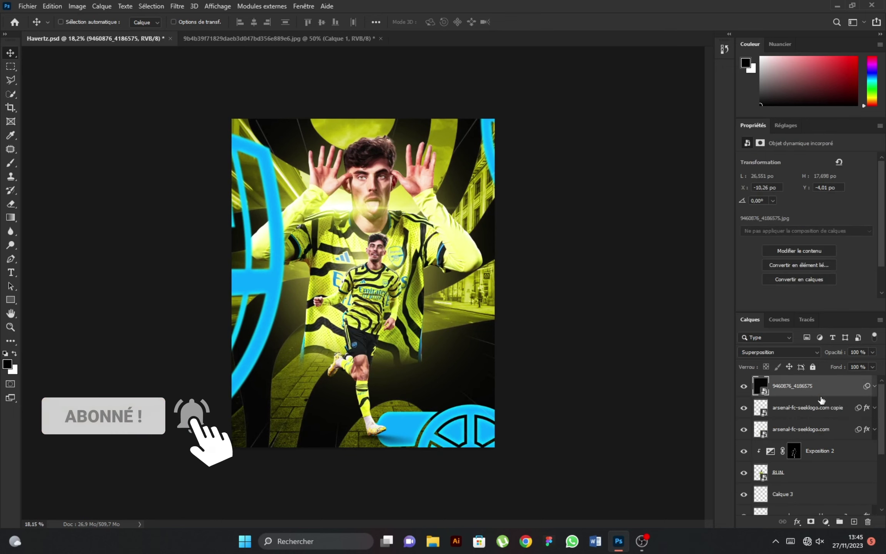
scroll(821, 402, down, 2)
click(811, 407)
shift+click(811, 428)
click(839, 522)
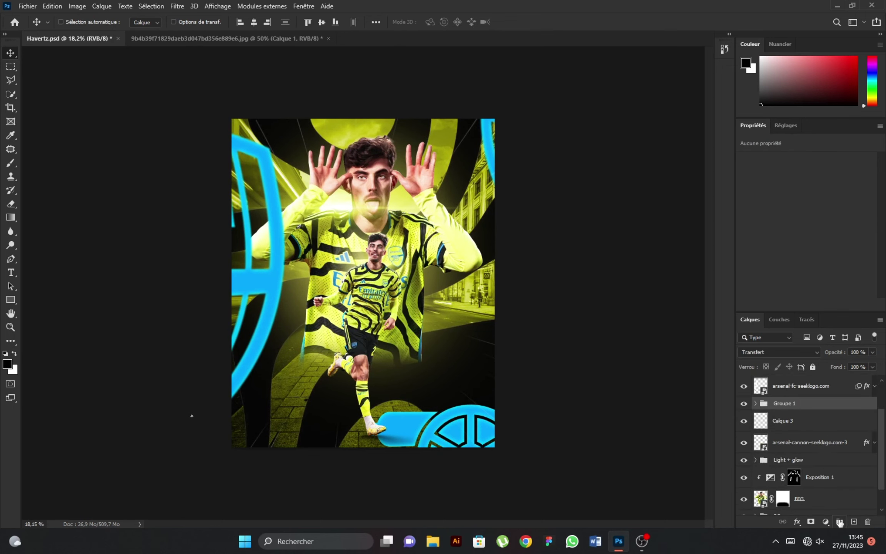
click(755, 403)
click(782, 458)
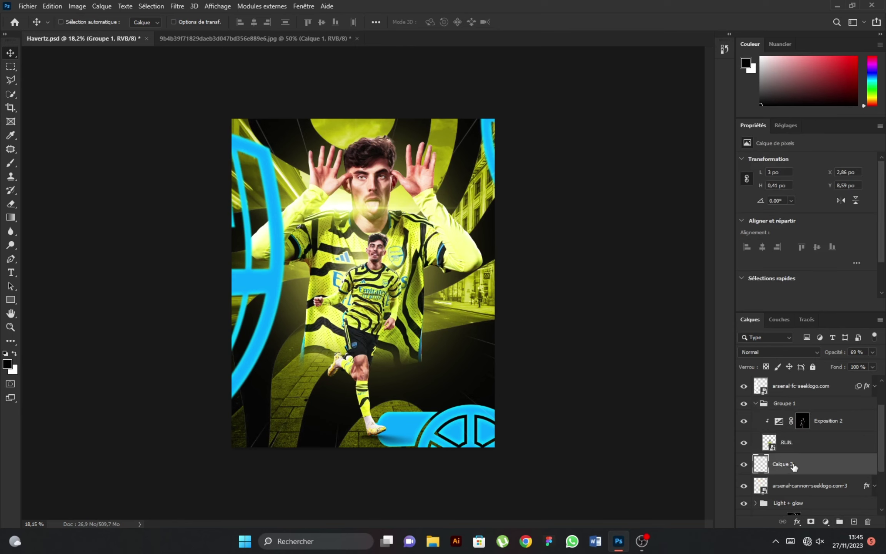
drag(782, 457, 784, 442)
click(756, 403)
click(785, 403)
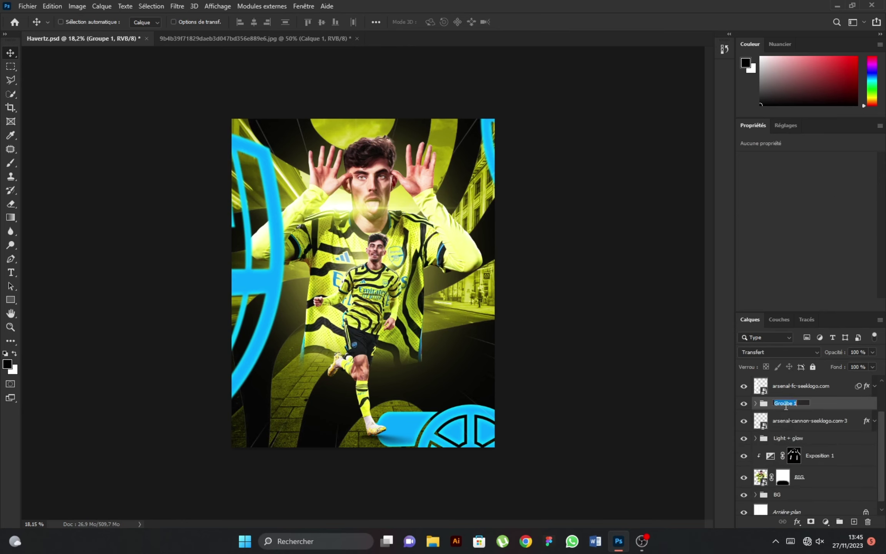
text(RUN)
click(831, 457)
Group BIG with Exposition 1 into a group named BIG
click(827, 477)
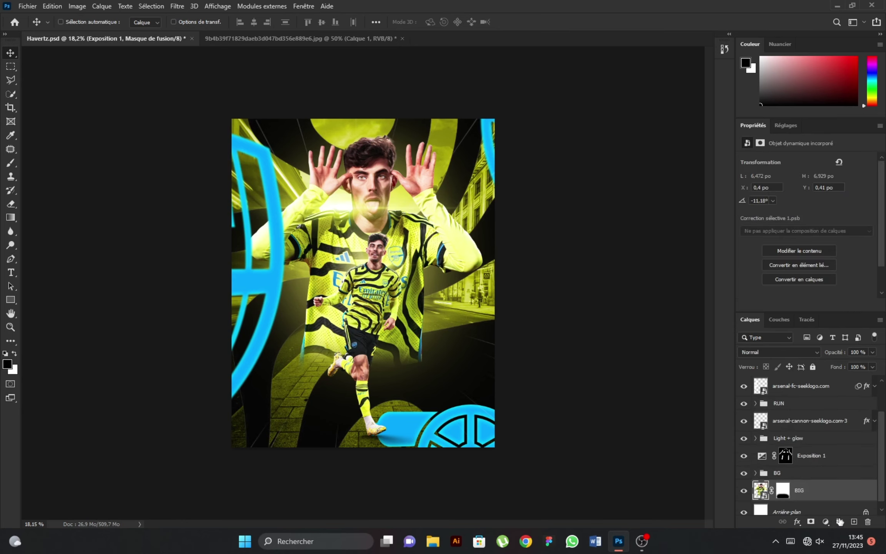
key(ctrl+bracketleft)
key(ctrl+bracketright)
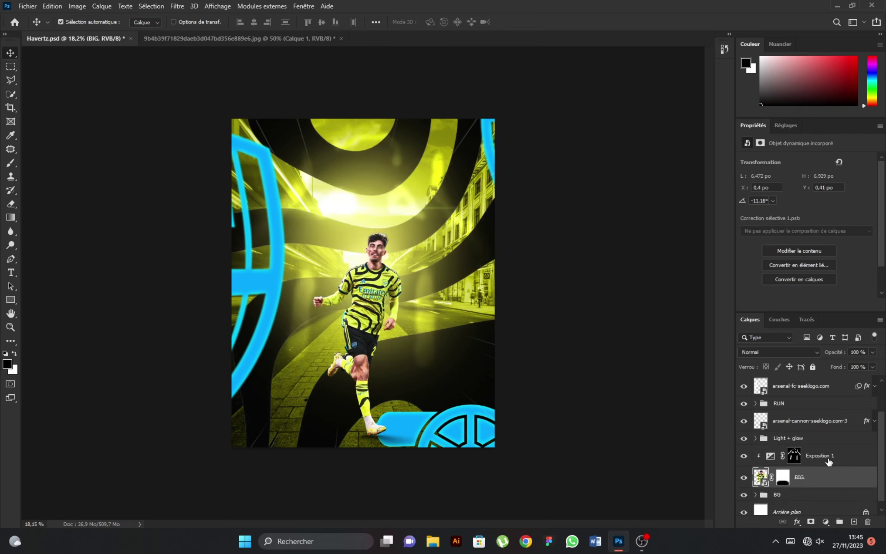
shift+click(828, 456)
key(ctrl+alt+g)
click(838, 522)
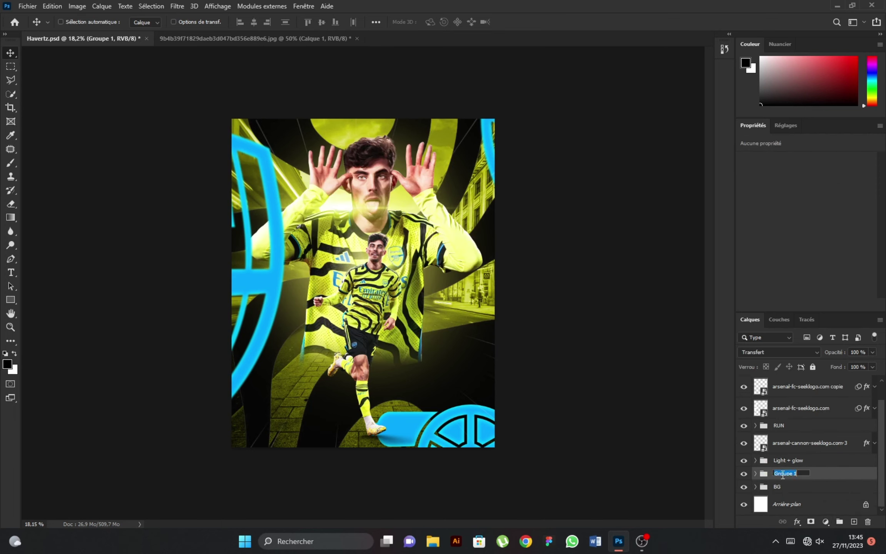
text(BIG)
click(814, 442)
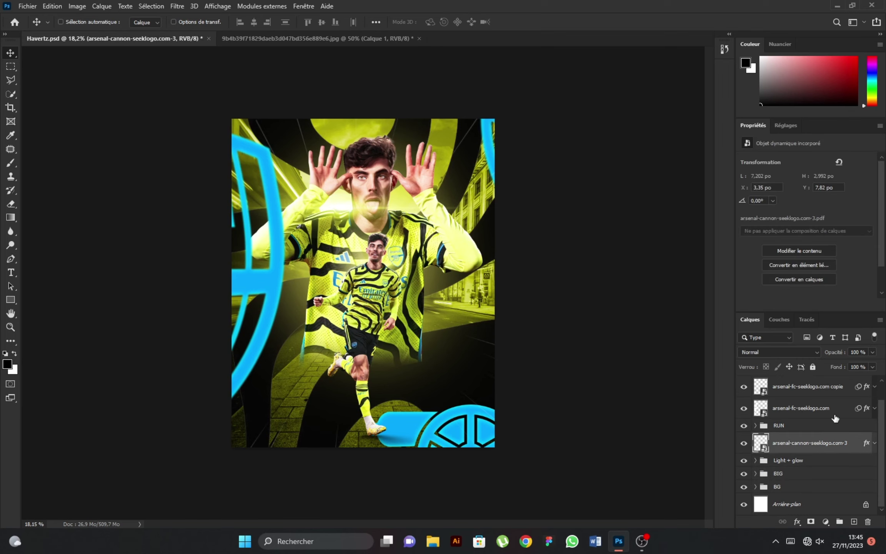
Group the two Arsenal crest layers into a group named LOGOS FLOU
click(831, 414)
shift+click(807, 386)
click(839, 521)
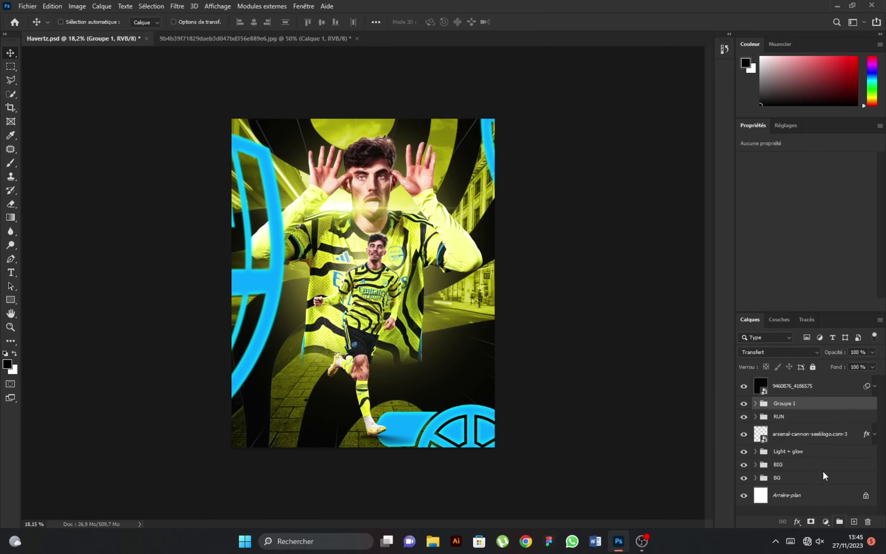
double_click(784, 404)
click(795, 388)
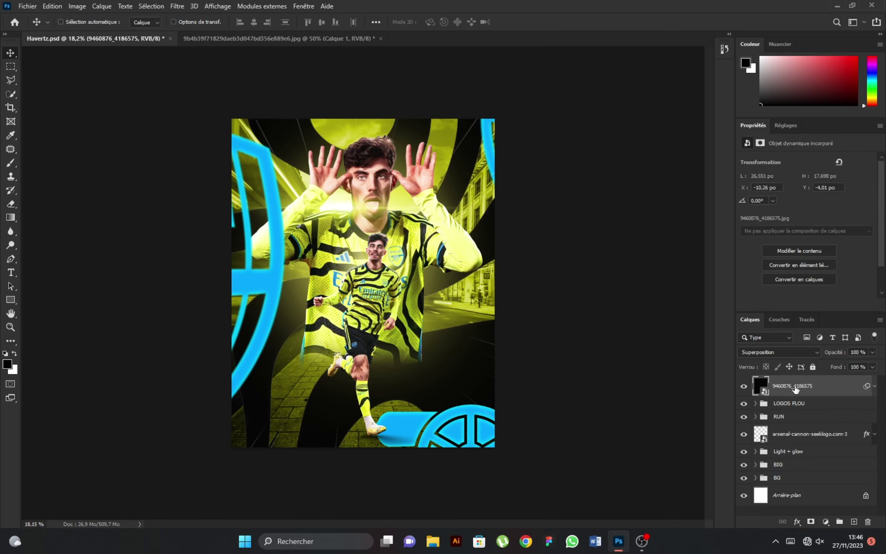
Rename the 9460876_4186575 texture layer to 'Burst effect'
double_click(795, 388)
text(Burst effect)
click(840, 389)
scroll(372, 269, up, 1)
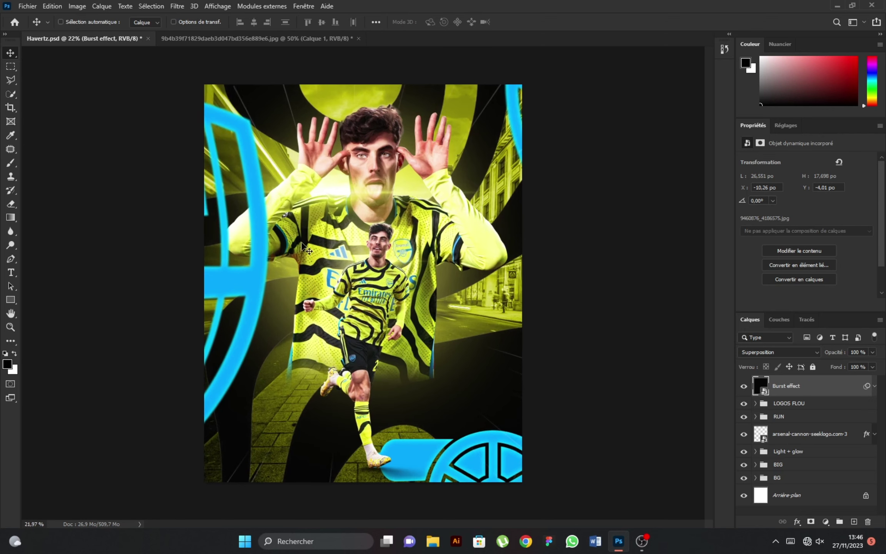
Add a 'G' text layer below the runner and scale it up about five times
click(12, 273)
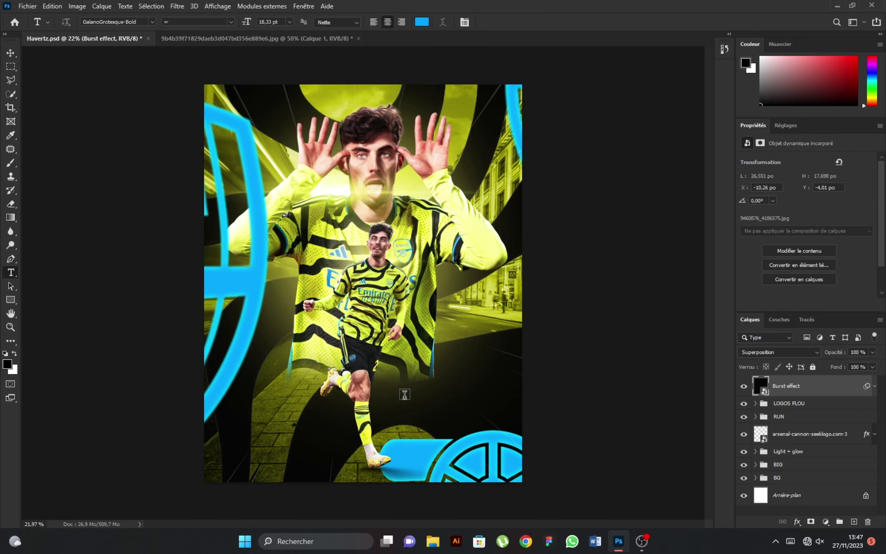
click(405, 394)
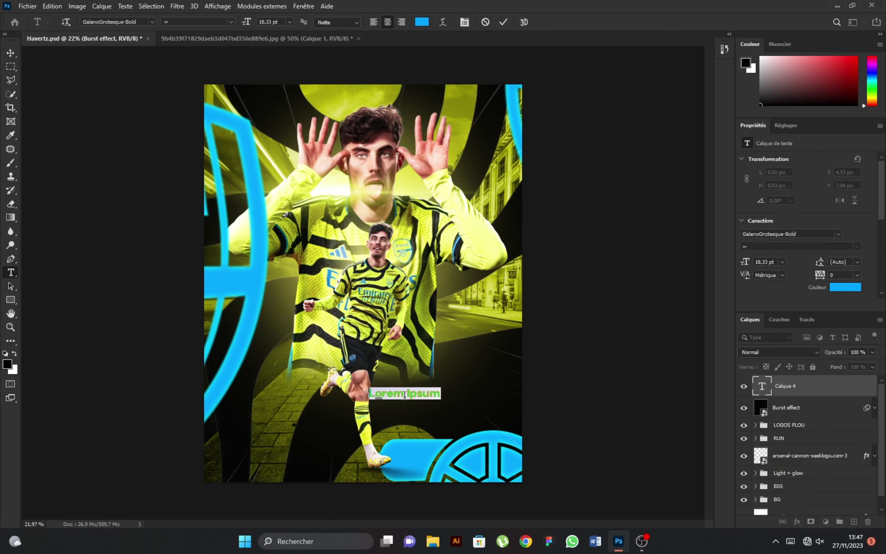
text(G)
click(11, 53)
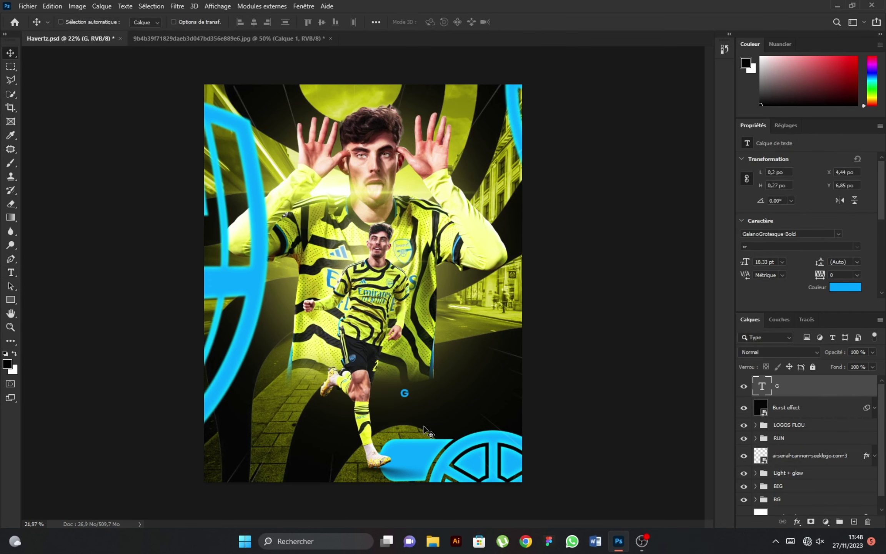
scroll(428, 428, up, 1)
key(ctrl+t)
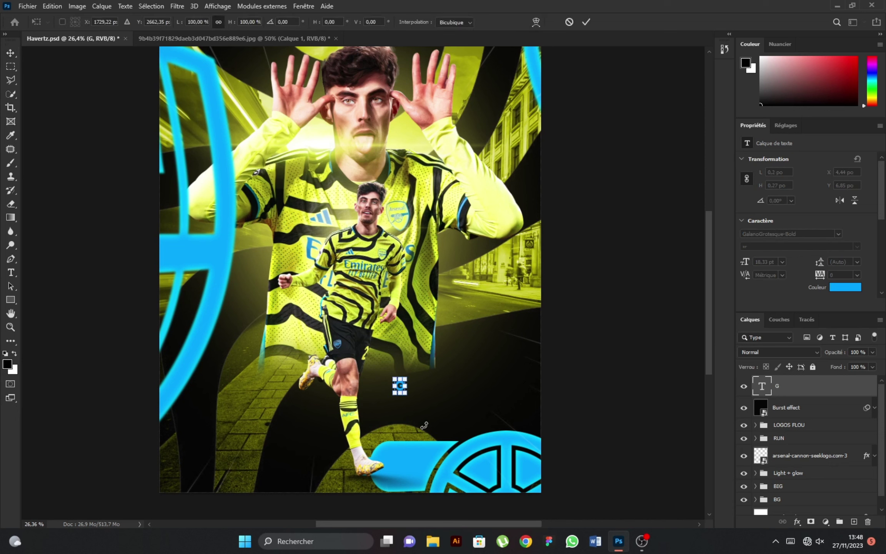
drag(406, 395, 442, 437)
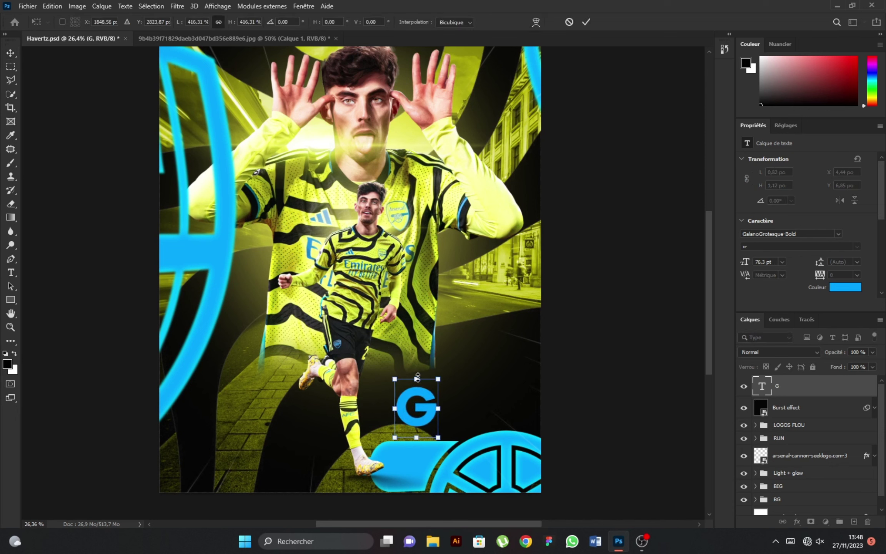
click(586, 22)
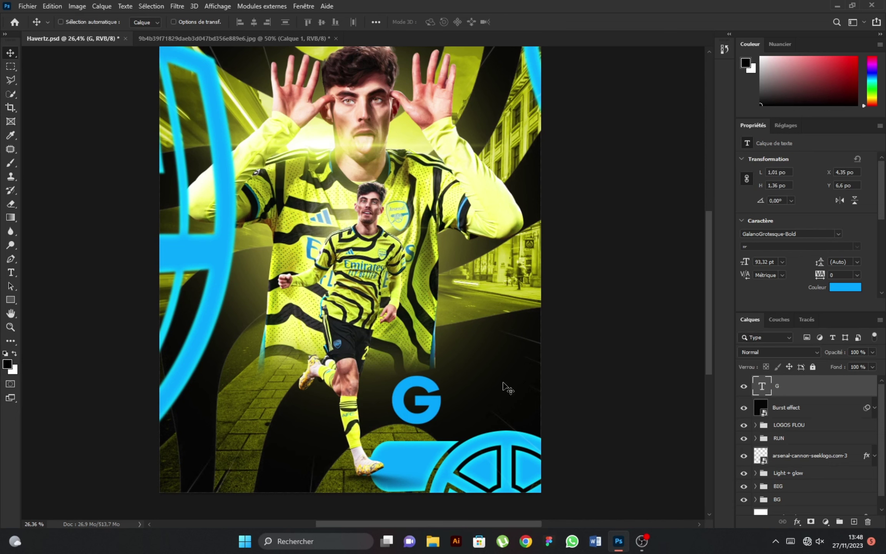
Set the G in HighriseDemo Bold at 93,32 pt
click(837, 233)
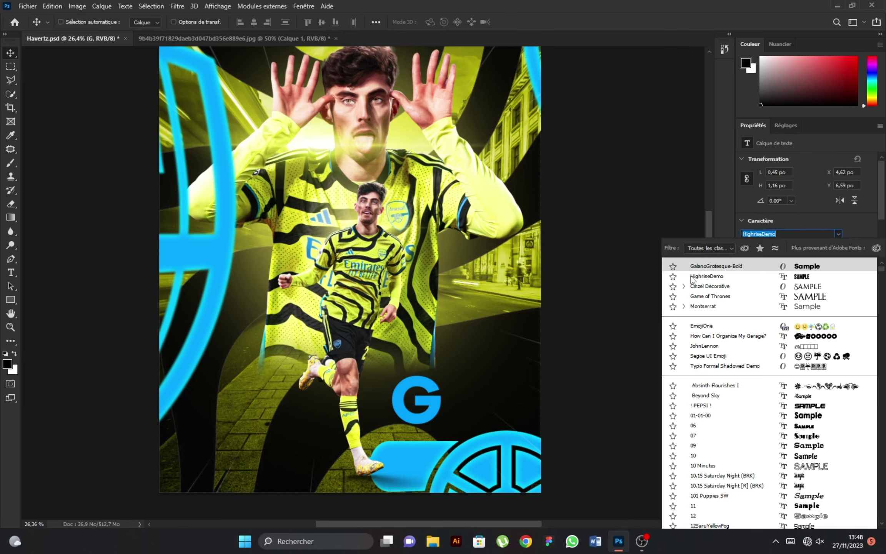
click(691, 277)
click(422, 380)
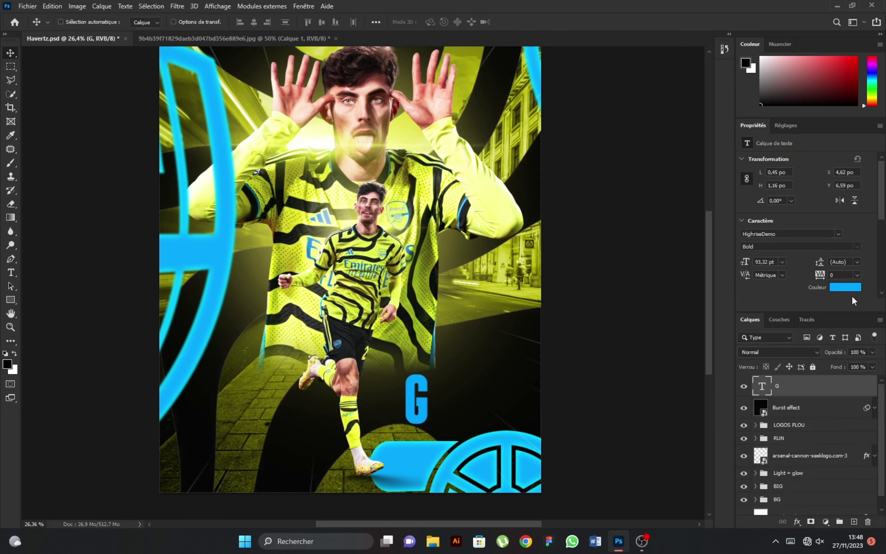
Change the G's text colour to pure white, #ffffff
click(853, 291)
click(588, 132)
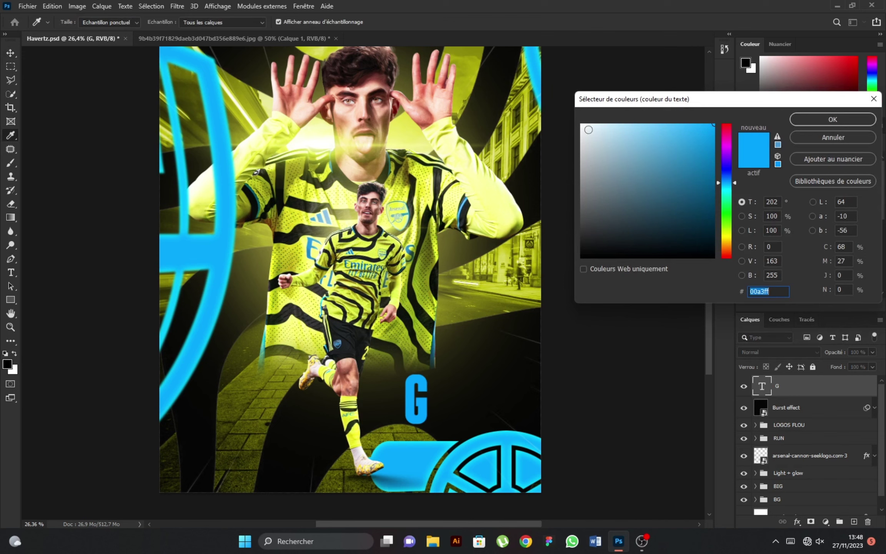
drag(572, 101, 572, 105)
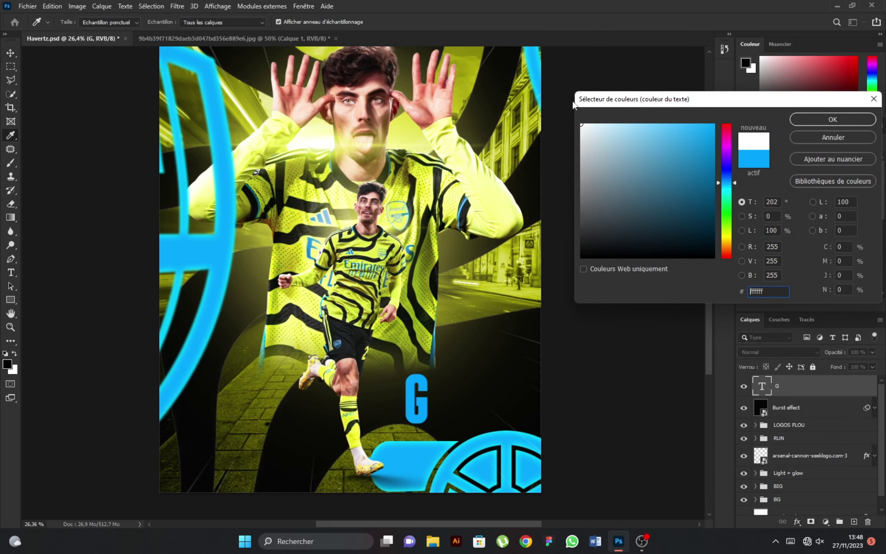
click(794, 122)
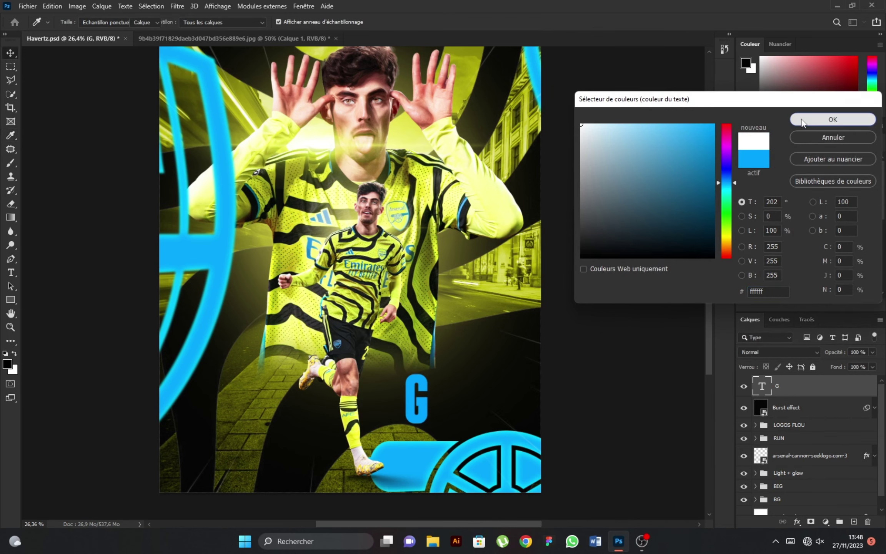
Rotate the G about -11.9° beside the runner's legs
key(v)
scroll(417, 427, up, 2)
key(ctrl+t)
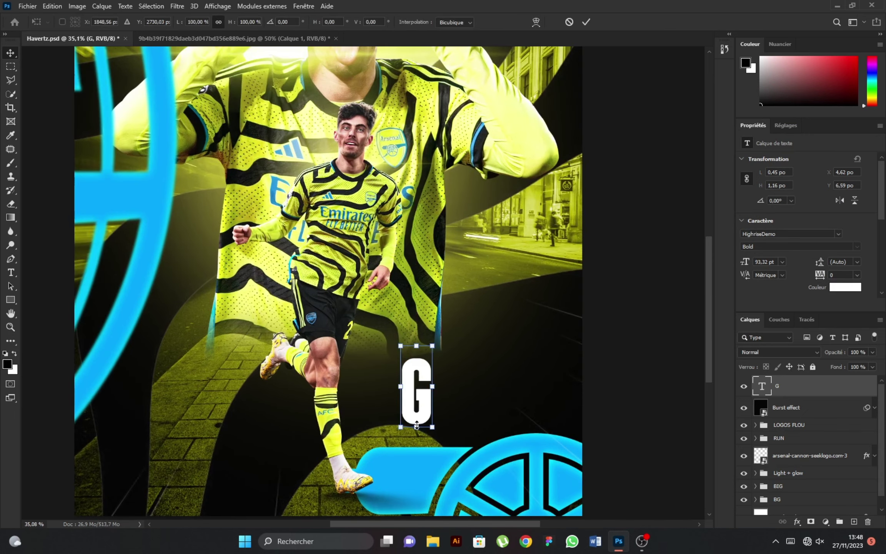
drag(408, 306, 389, 307)
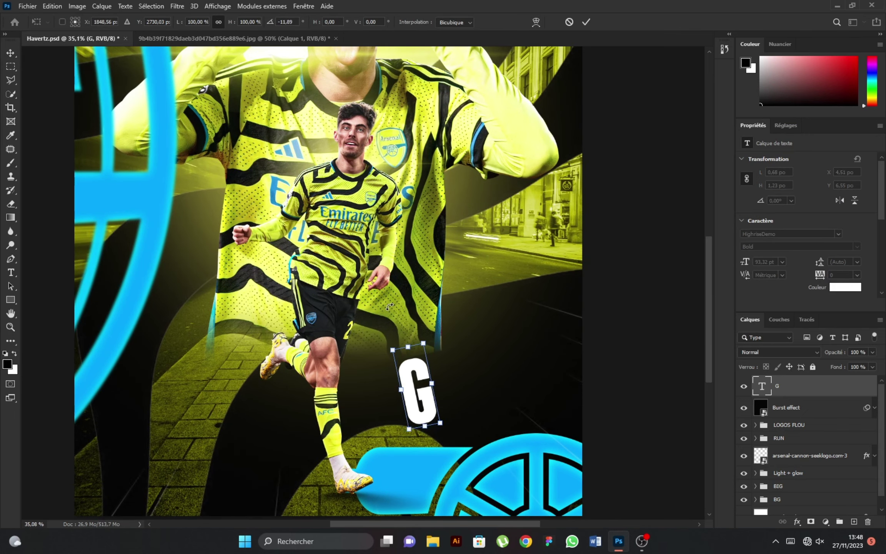
click(587, 23)
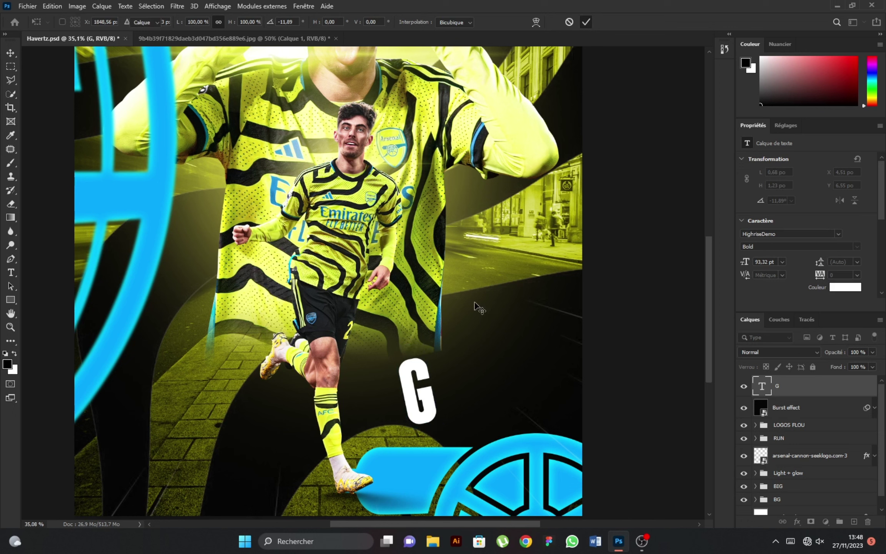
Duplicate the G to its right, retype it as 'O', and tilt it about 13 degrees clockwise
drag(420, 393, 466, 387)
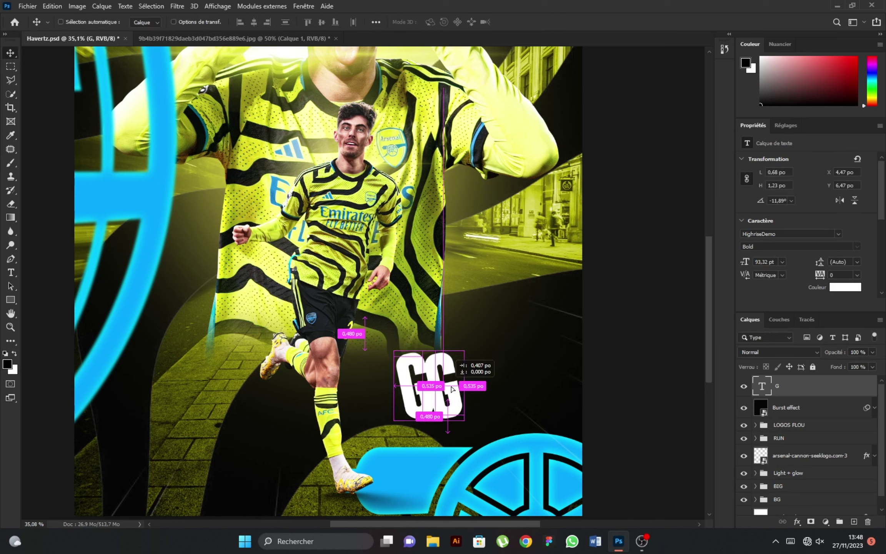
key(t)
key(Return)
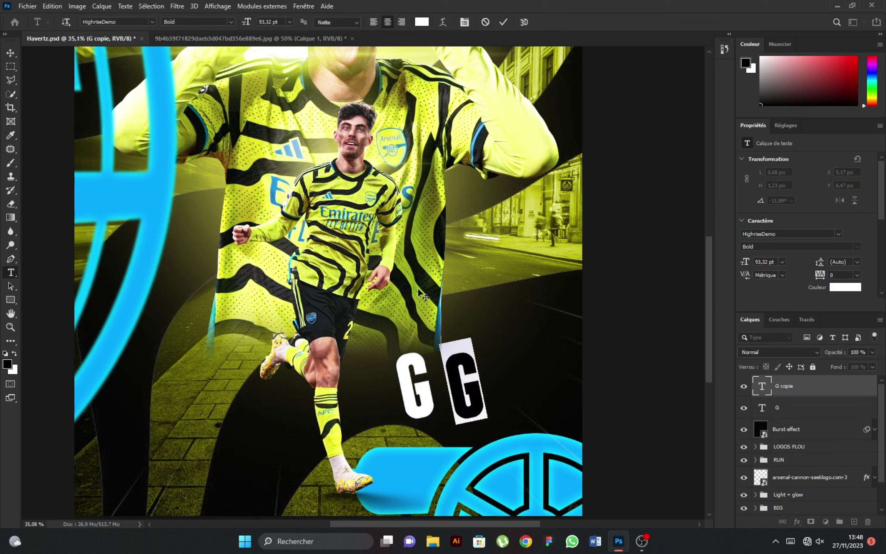
text(O)
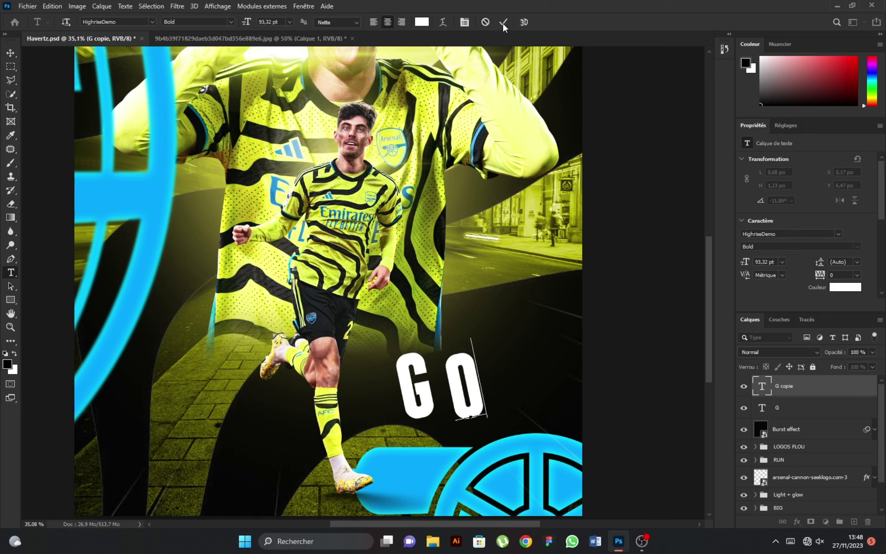
click(503, 22)
key(v)
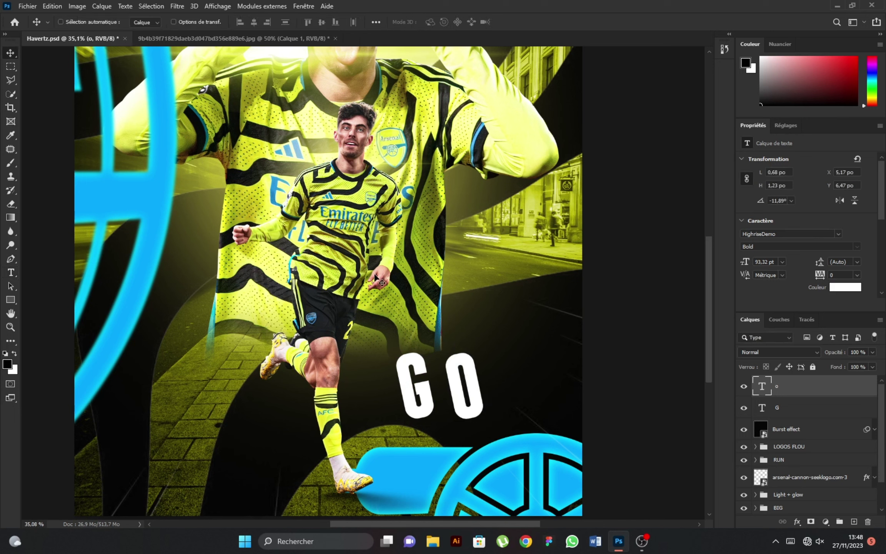
key(ctrl+t)
drag(497, 322, 505, 328)
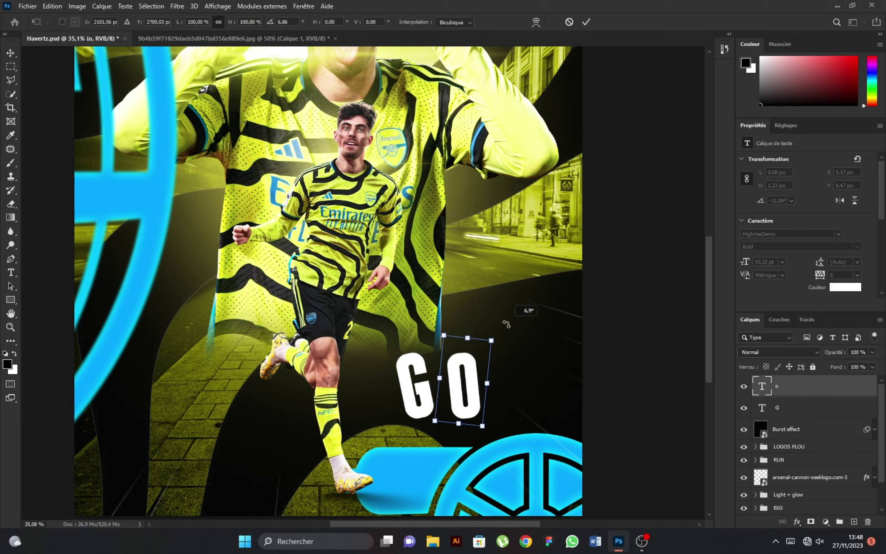
drag(468, 419, 462, 417)
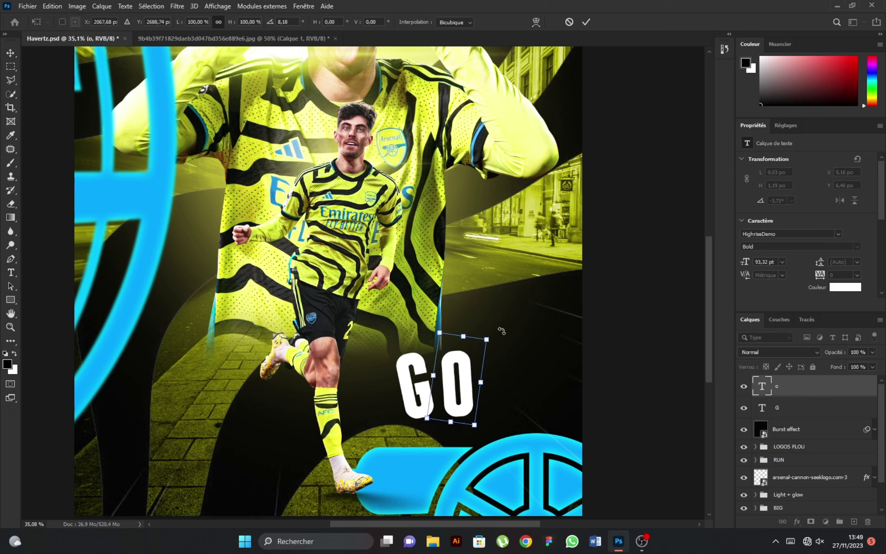
drag(502, 331, 510, 330)
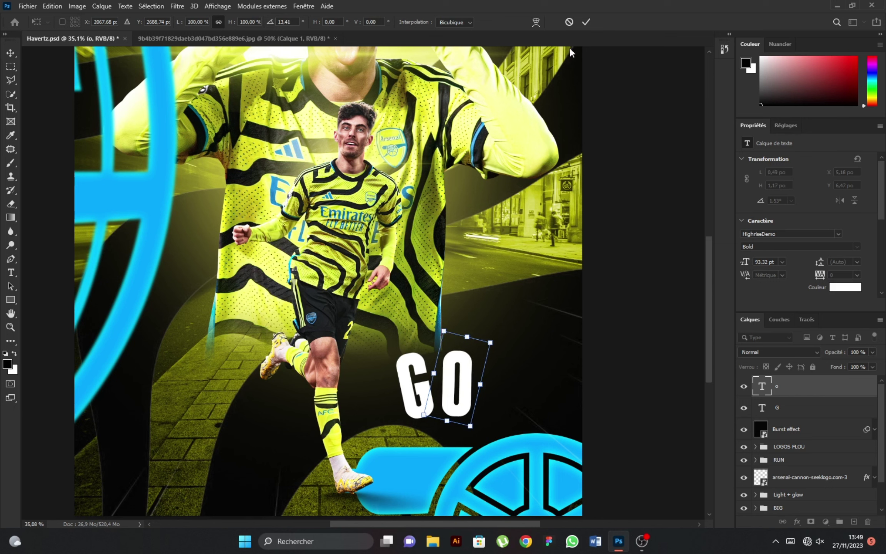
click(586, 22)
Duplicate the O to its right, retype it as 'a', nudge it up and tilt slightly clockwise
drag(470, 390, 501, 386)
key(Return)
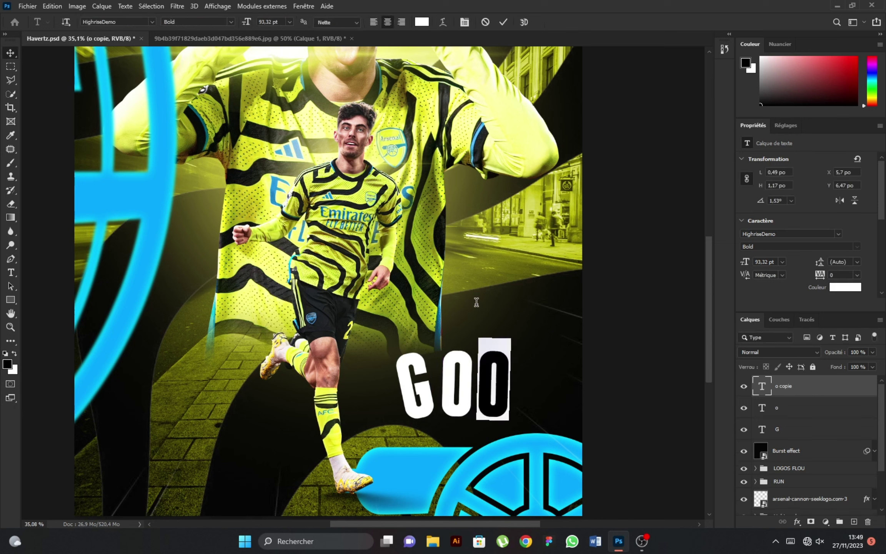
text(a)
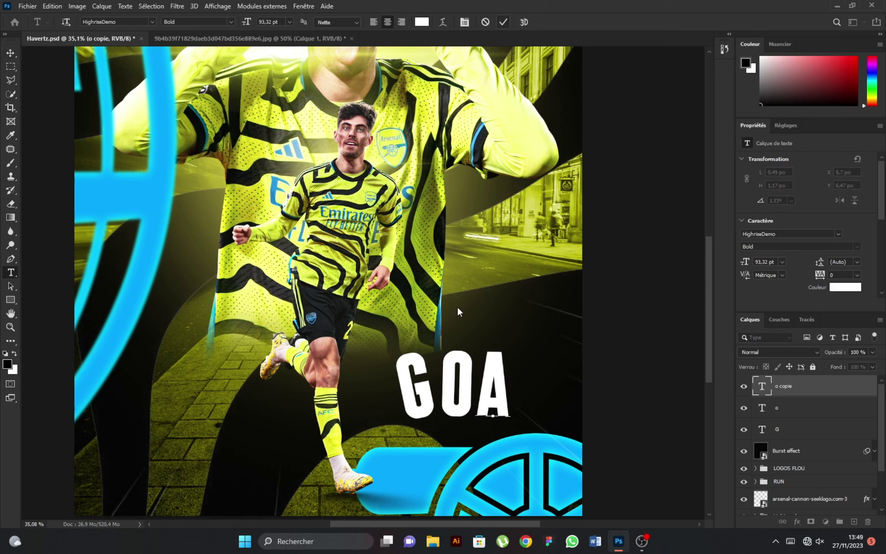
key(ctrl+Return)
key(v)
key(ctrl+t)
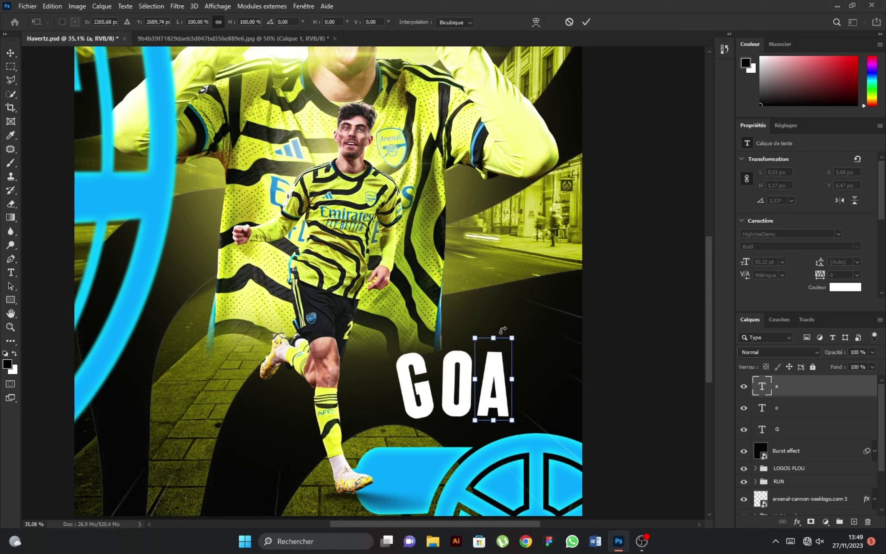
key(Up)
key(Up)
key(Up)
key(Right)
key(Right)
key(Right)
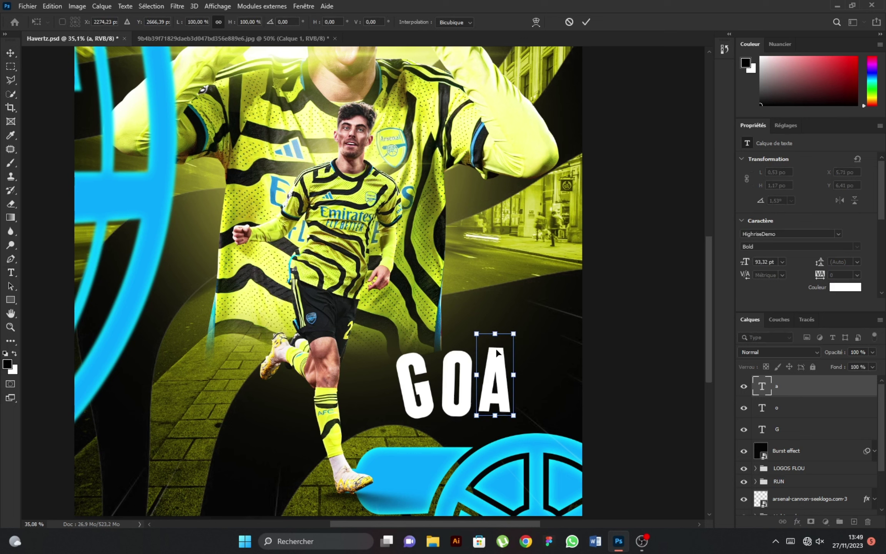
key(Up)
drag(518, 318, 521, 319)
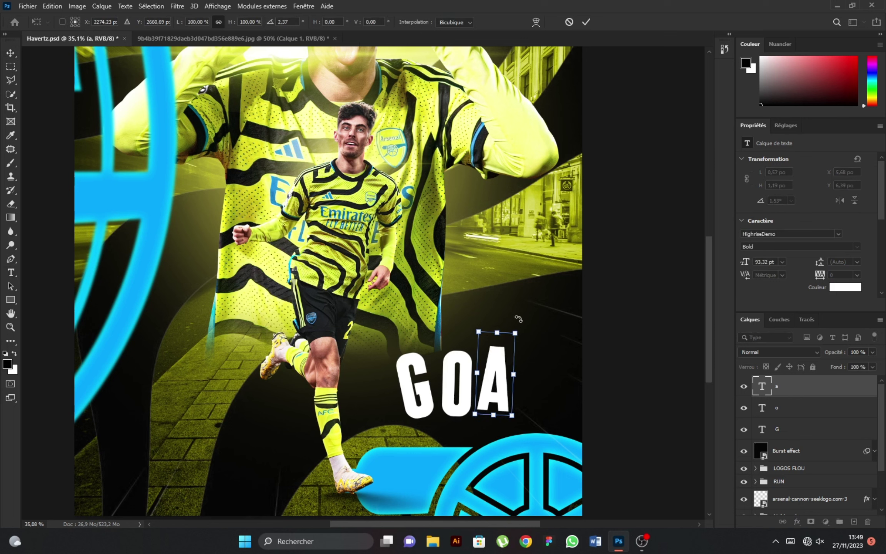
click(586, 22)
Duplicate the A to its right, retype it as 'l', and tilt it about 11 degrees left
key(v)
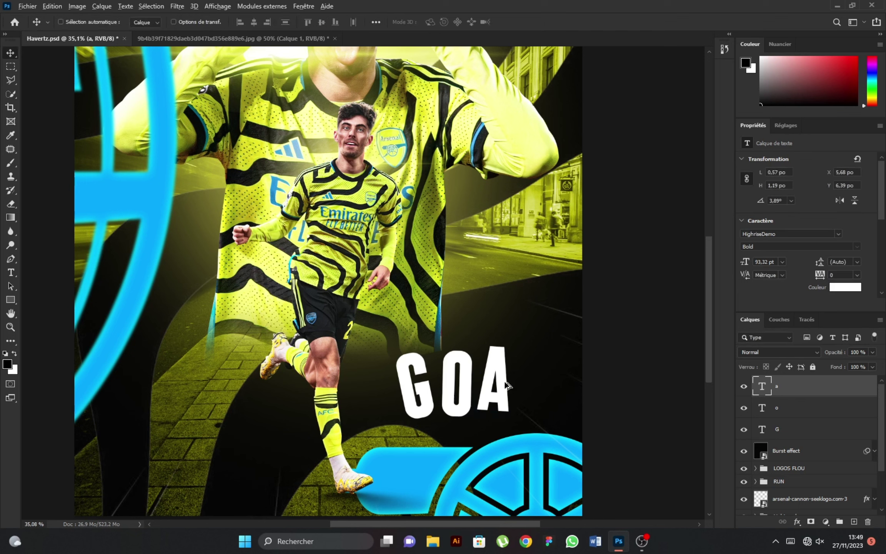
drag(511, 386, 536, 373)
key(t)
key(Return)
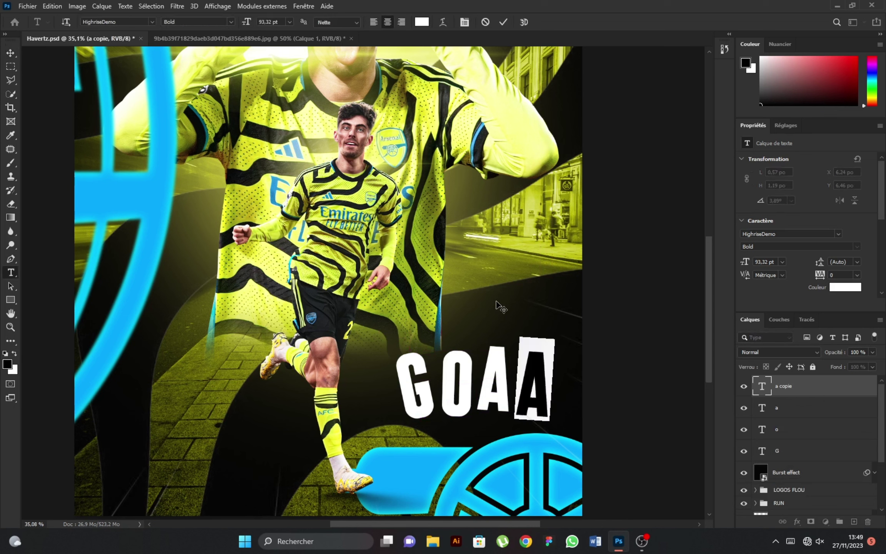
text(l)
click(504, 22)
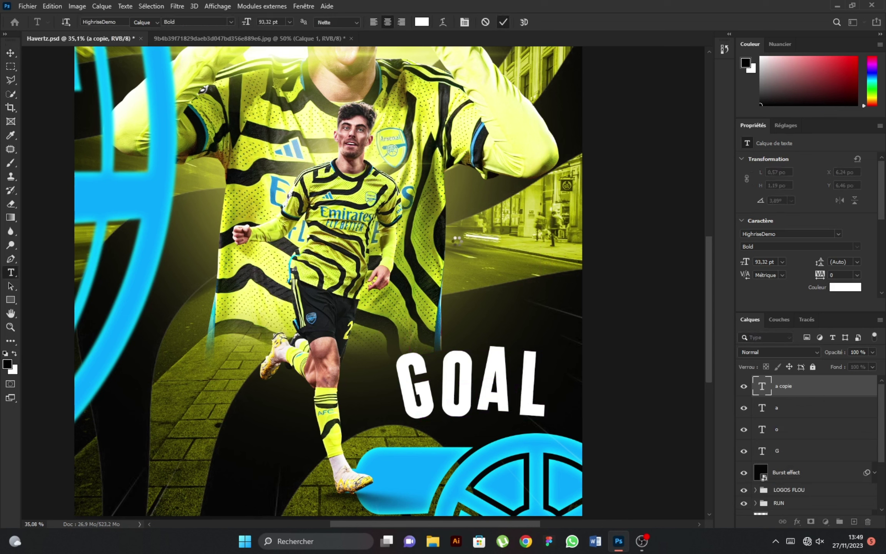
key(v)
key(ctrl+t)
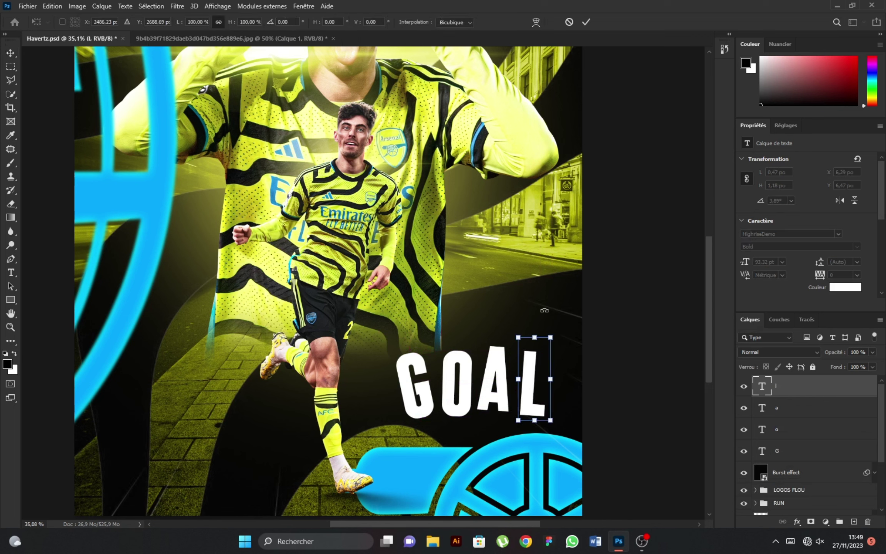
drag(527, 320, 523, 321)
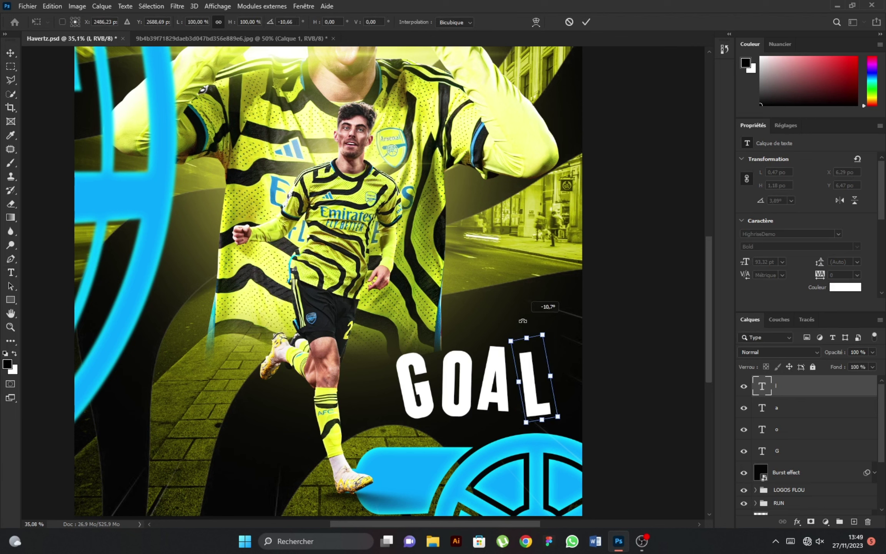
click(586, 22)
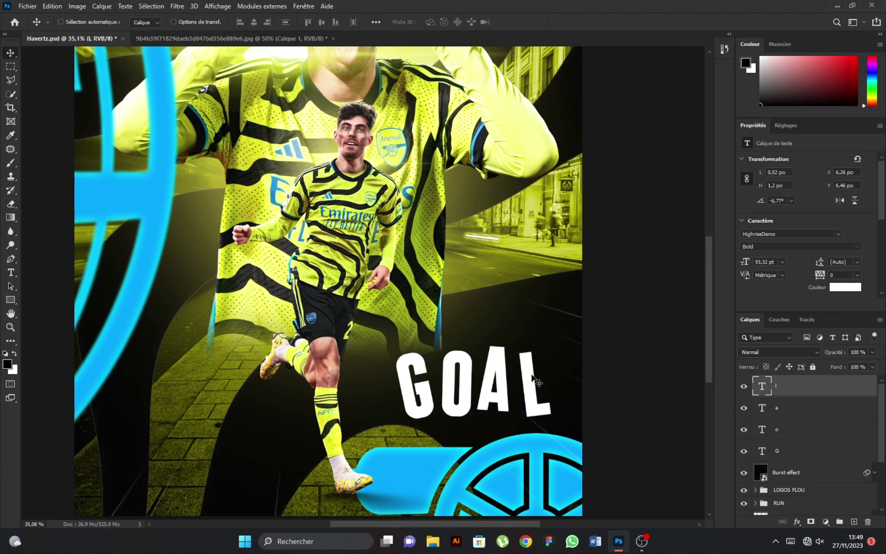
drag(531, 369, 528, 370)
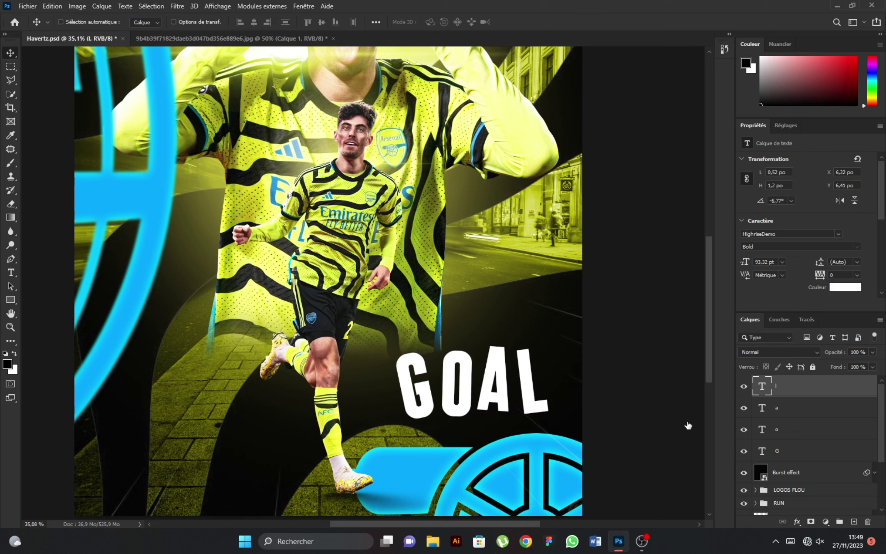
Nudge the O letter down and the A letter right and up to realign them
ctrl+click(465, 413)
key(Down)
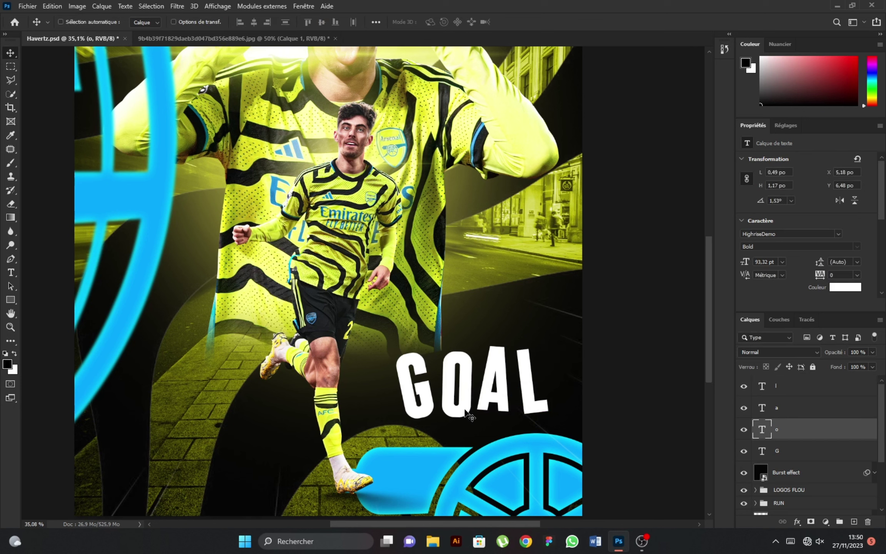
key(Down)
ctrl+click(507, 386)
key(Right)
key(Right)
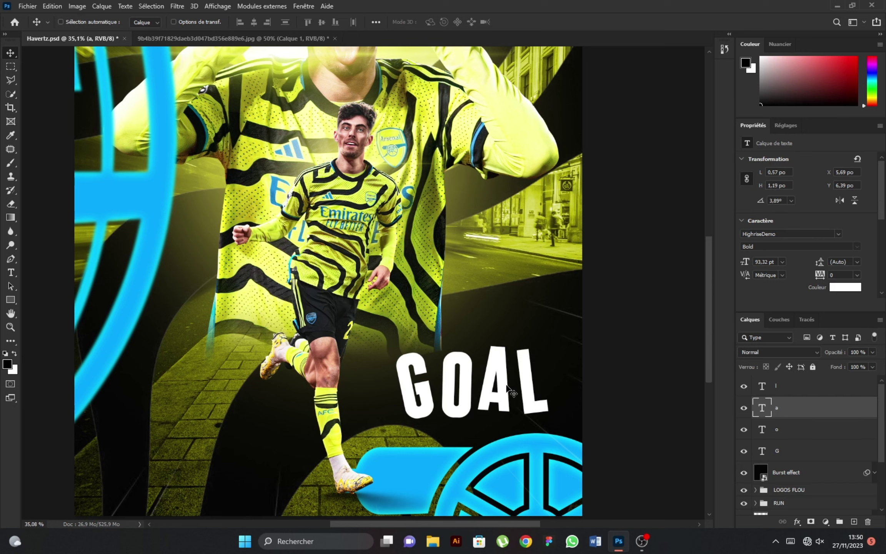
key(Up)
Group the four letter layers into a folder named GOAL
key(alt+bracketright)
shift+click(795, 458)
key(ctrl+g)
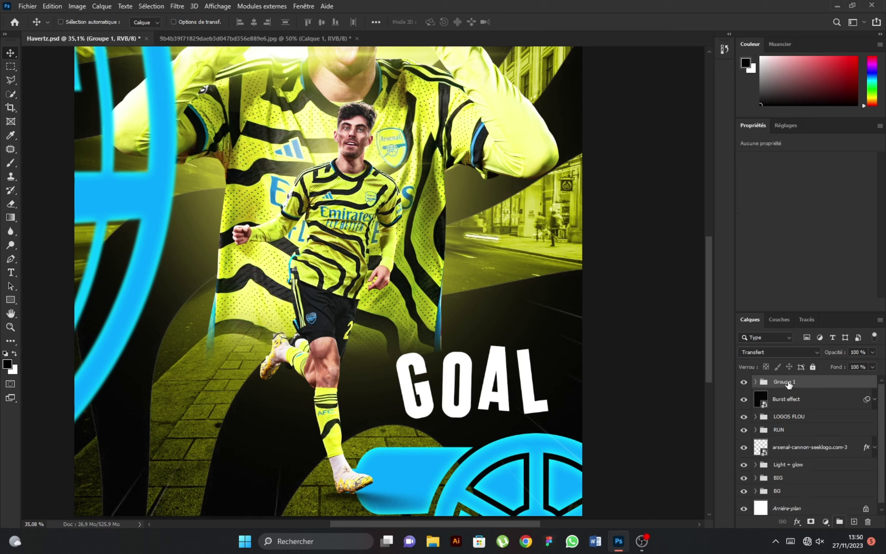
double_click(784, 381)
text(GOAL)
key(Return)
Scale the GOAL group up to about 112%
key(ctrl+t)
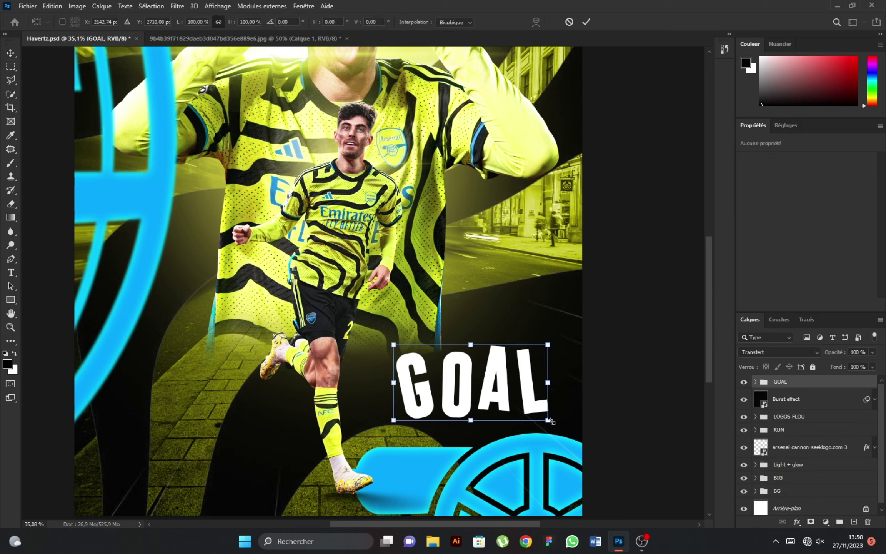
drag(548, 420, 566, 429)
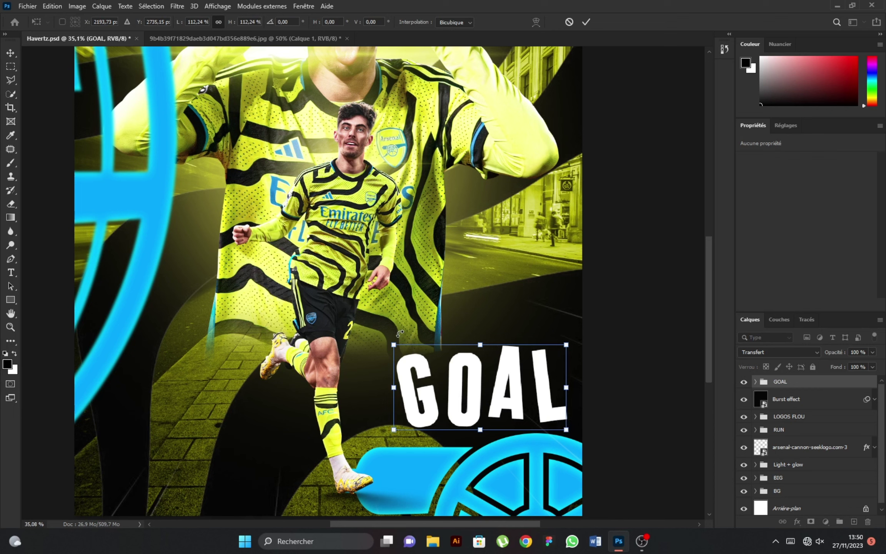
click(586, 23)
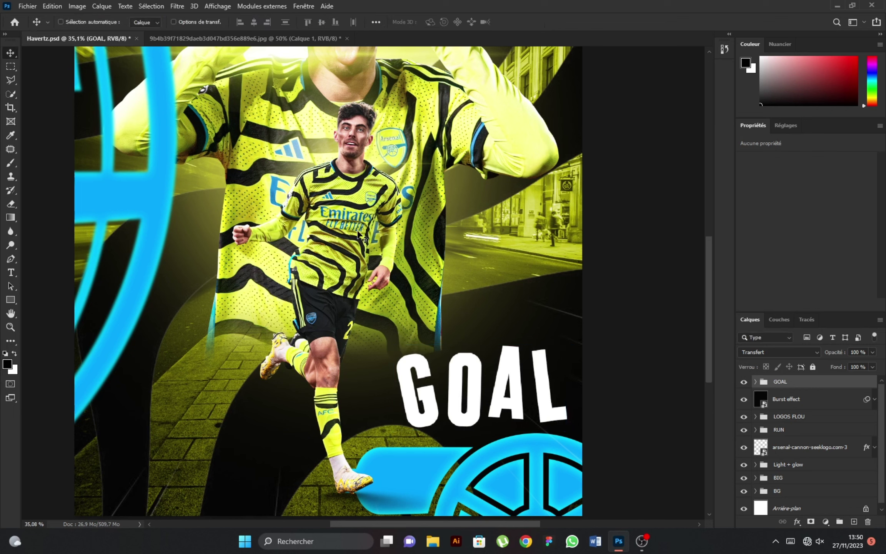
Add 'WINNING' text in Mont SemiBold and position it just above GOAL
key(t)
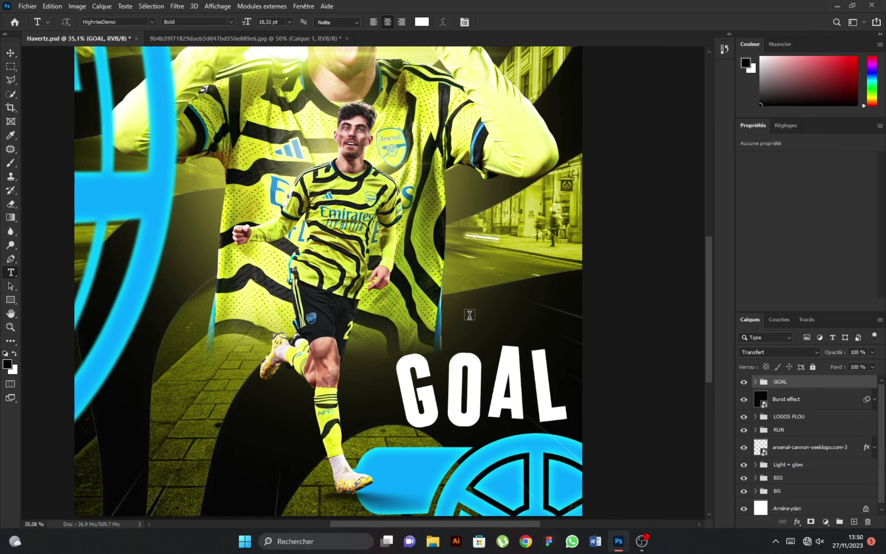
click(468, 315)
text(WINN)
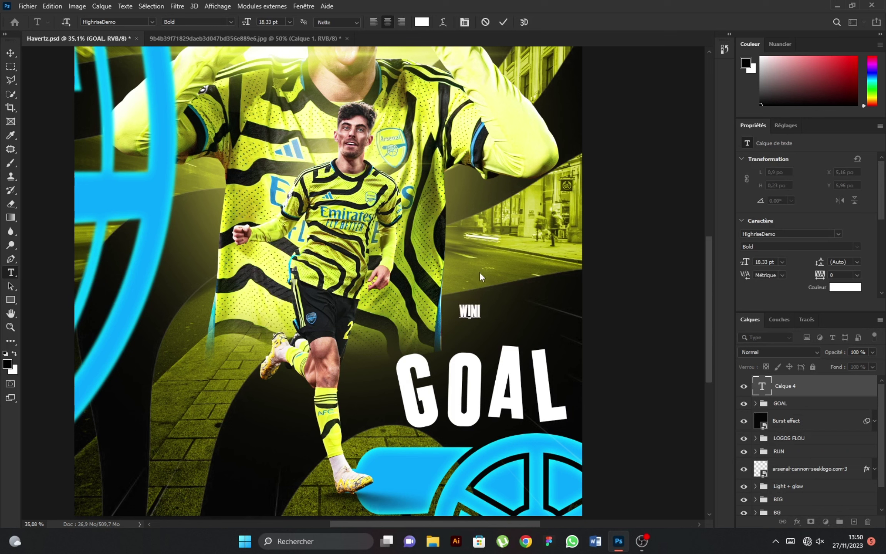
text(ING)
click(504, 22)
click(13, 57)
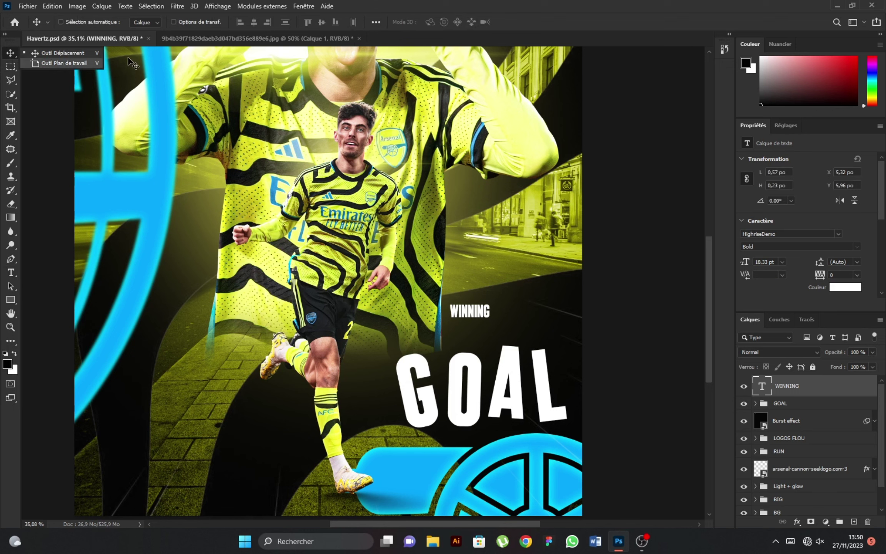
click(838, 236)
text(Mont)
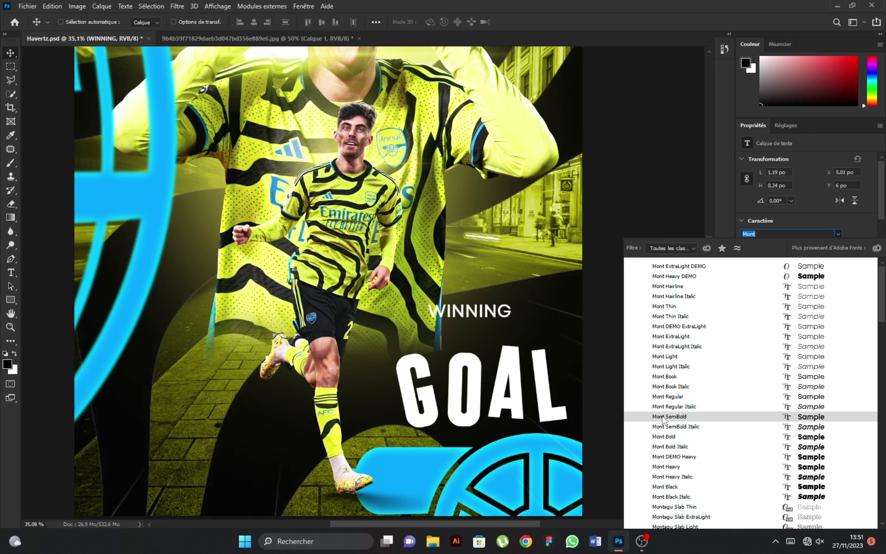
click(662, 417)
drag(458, 302, 523, 327)
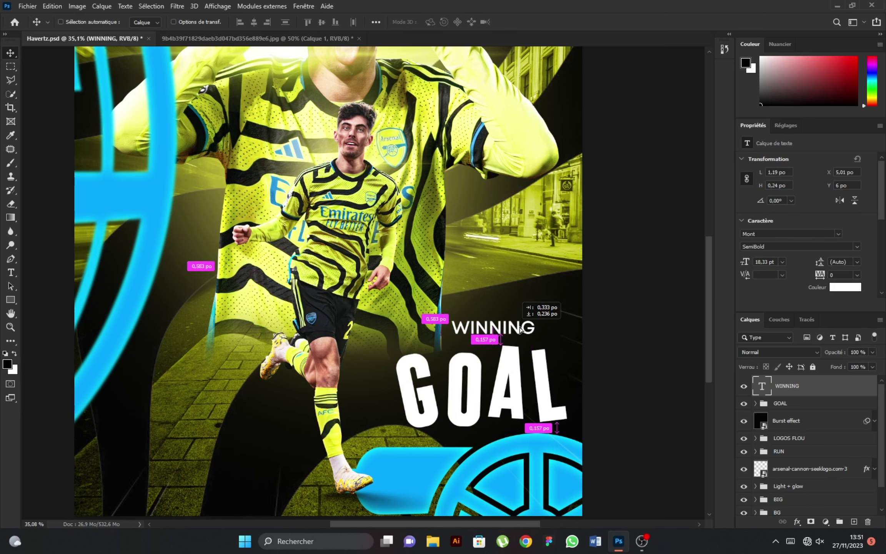
scroll(511, 339, down, 3)
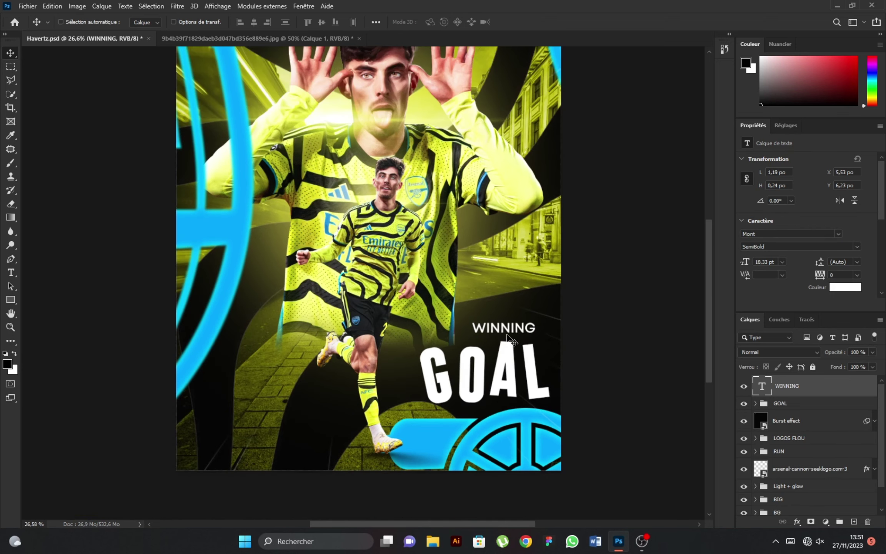
scroll(511, 339, up, 2)
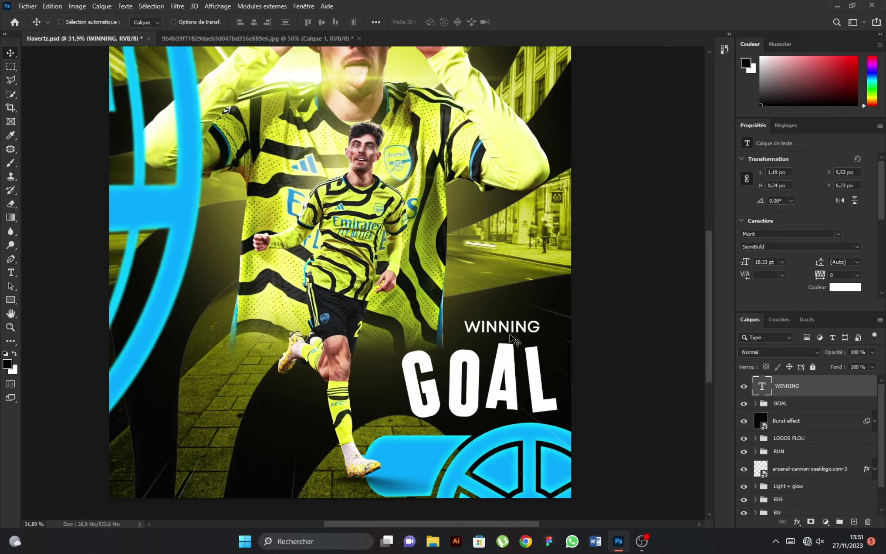
Colour the WINNING text bright cyan 00a7ff, sampled from the crest blue
click(845, 289)
click(413, 449)
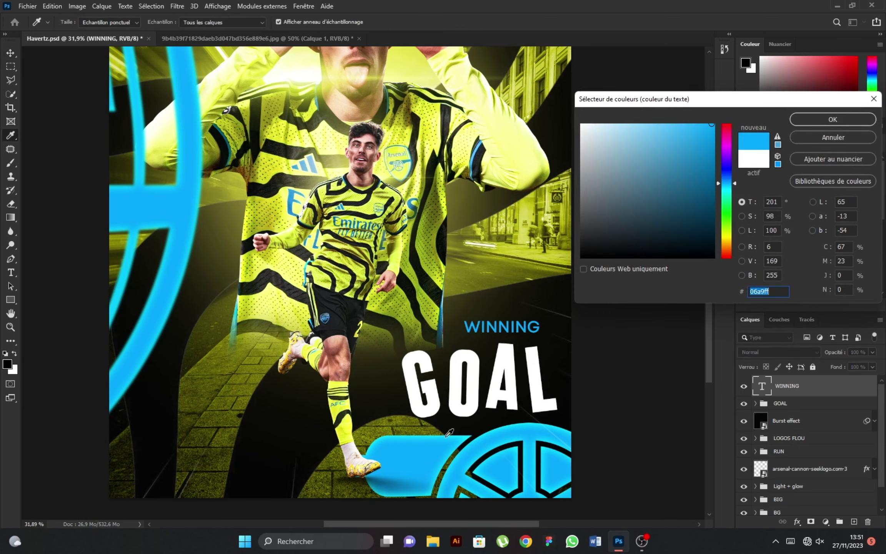
drag(711, 125, 725, 119)
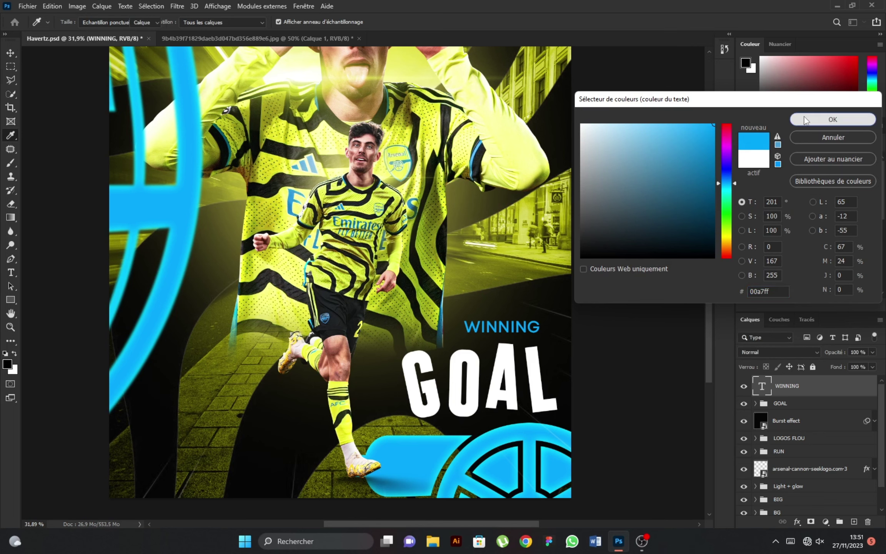
click(832, 120)
scroll(411, 319, down, 1)
scroll(385, 346, down, 1)
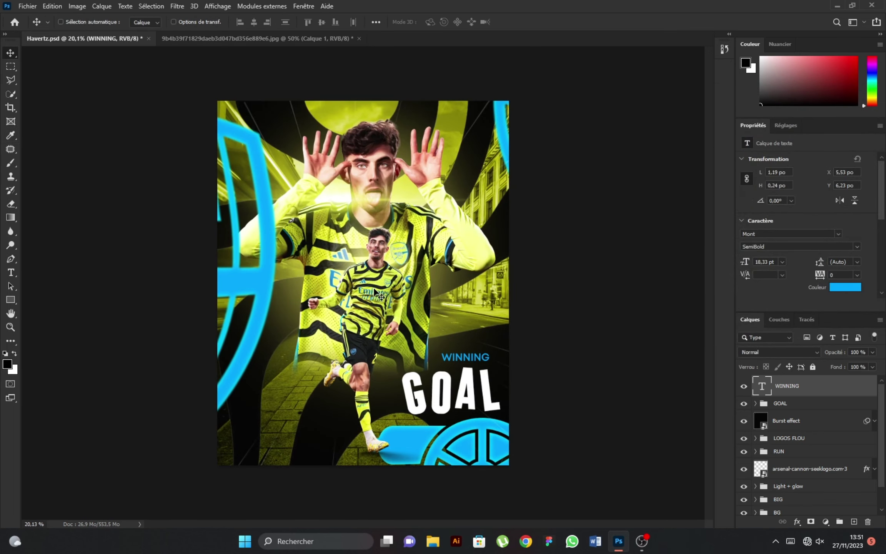
Place embedded Texture-02 in the BG group, stretched to cover the whole poster
scroll(756, 473, down, 1)
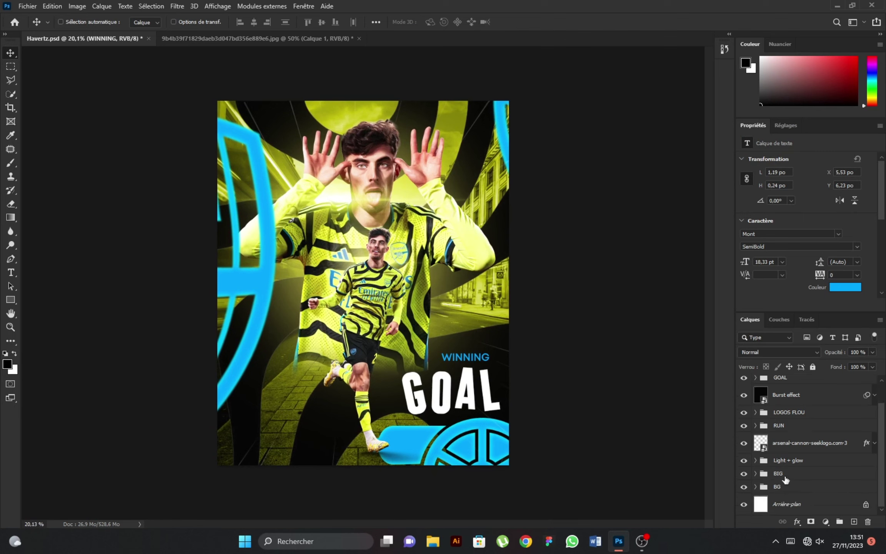
click(756, 487)
click(838, 513)
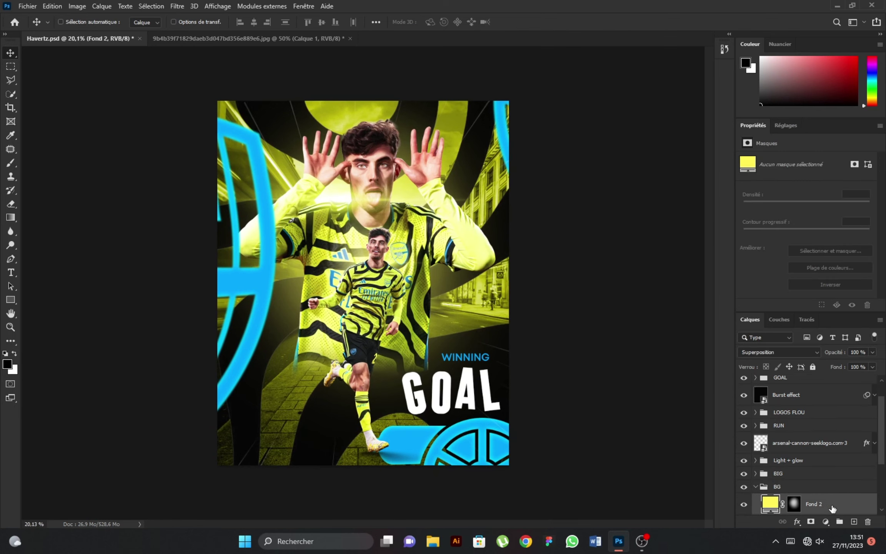
click(27, 6)
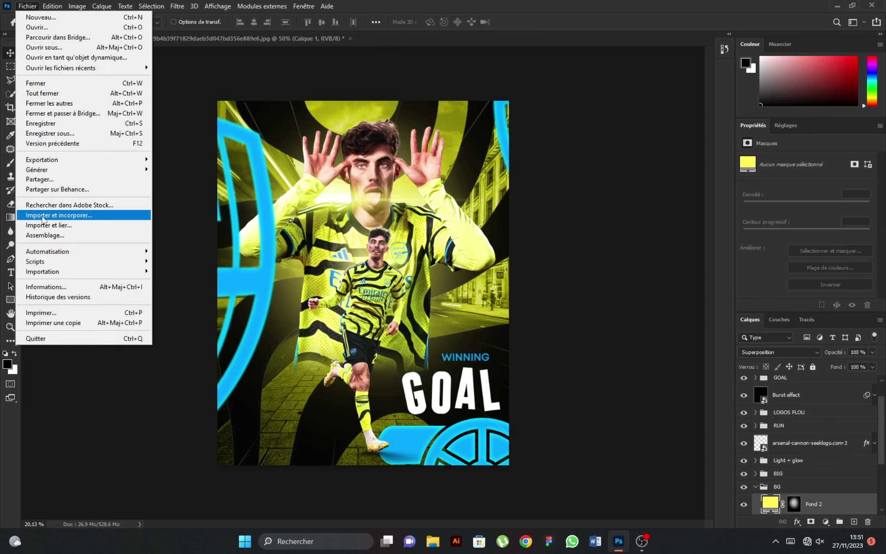
click(61, 216)
click(314, 242)
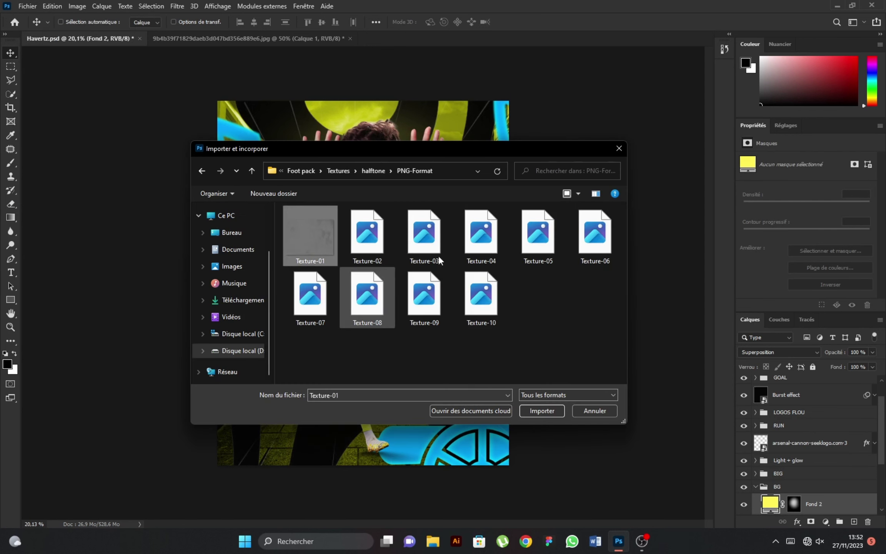
click(372, 228)
double_click(372, 228)
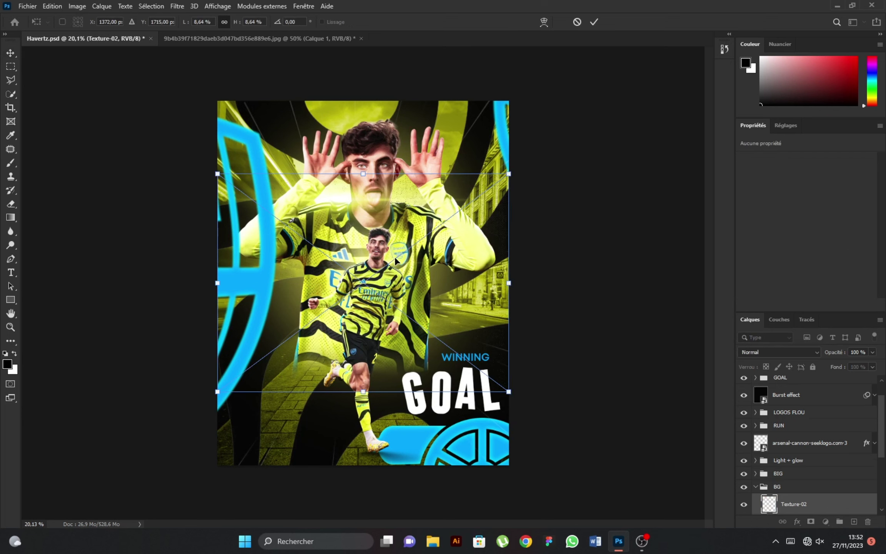
drag(365, 177, 364, 86)
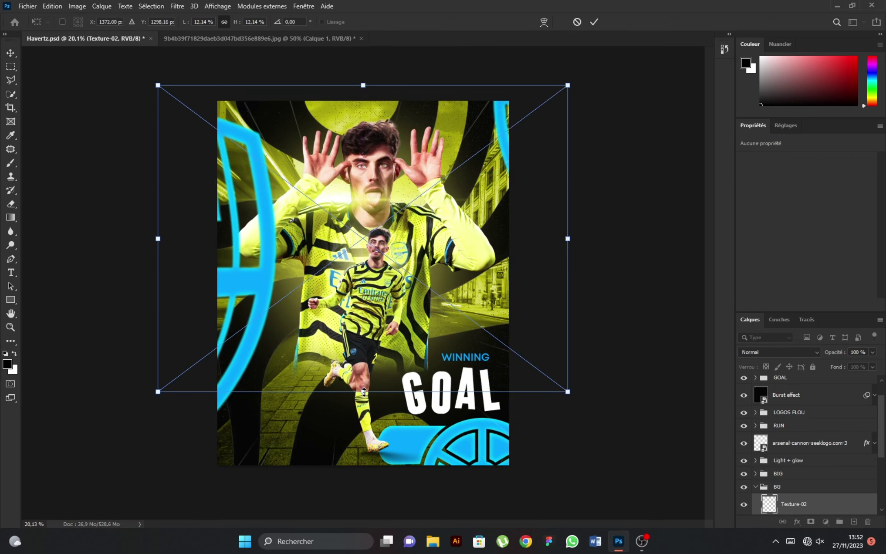
drag(361, 390, 351, 472)
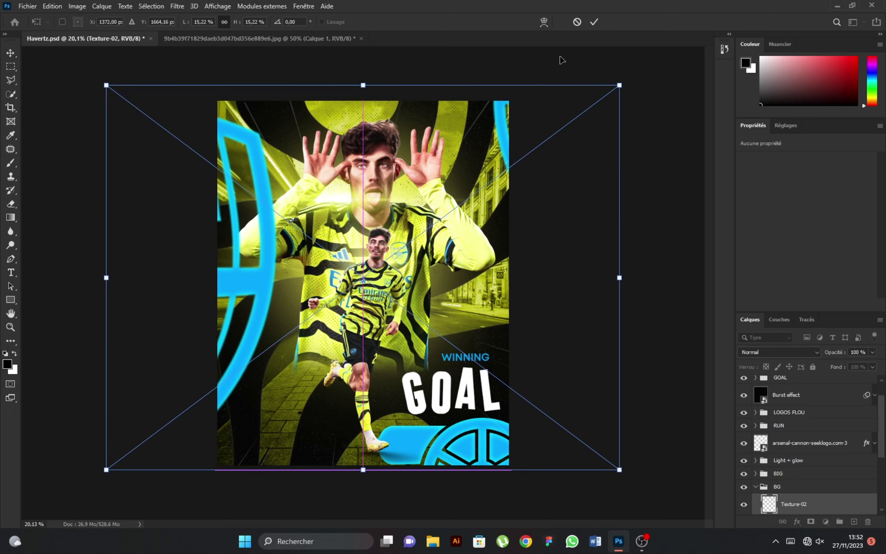
click(594, 23)
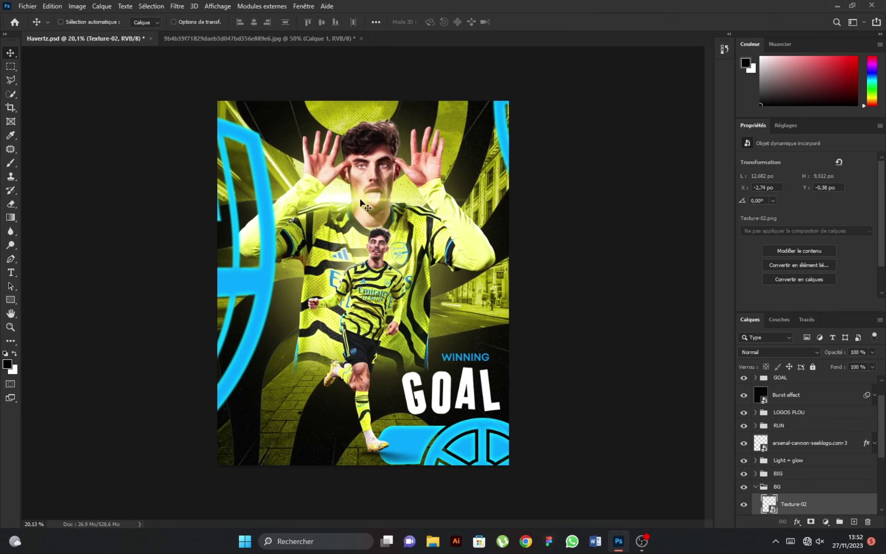
Add a layer mask to Texture-02 and move it below Fond 2
scroll(383, 321, down, 1)
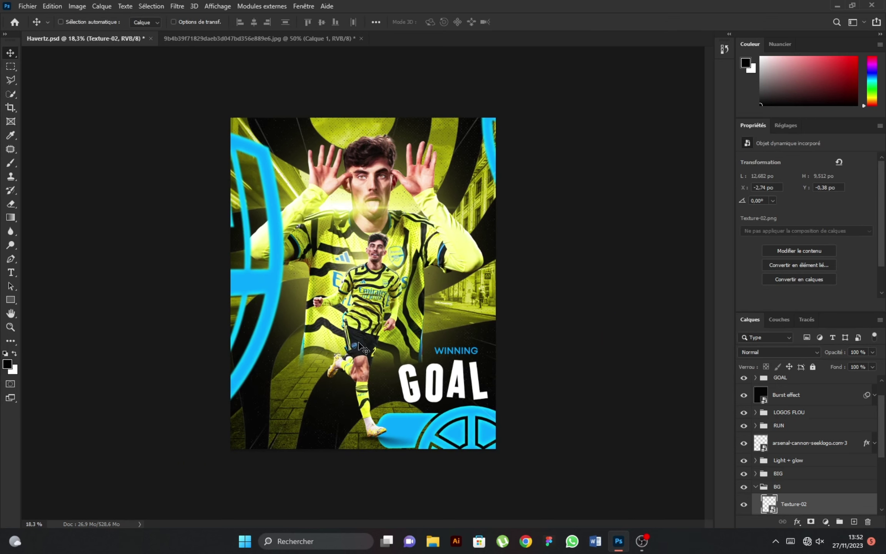
scroll(378, 314, up, 1)
click(806, 521)
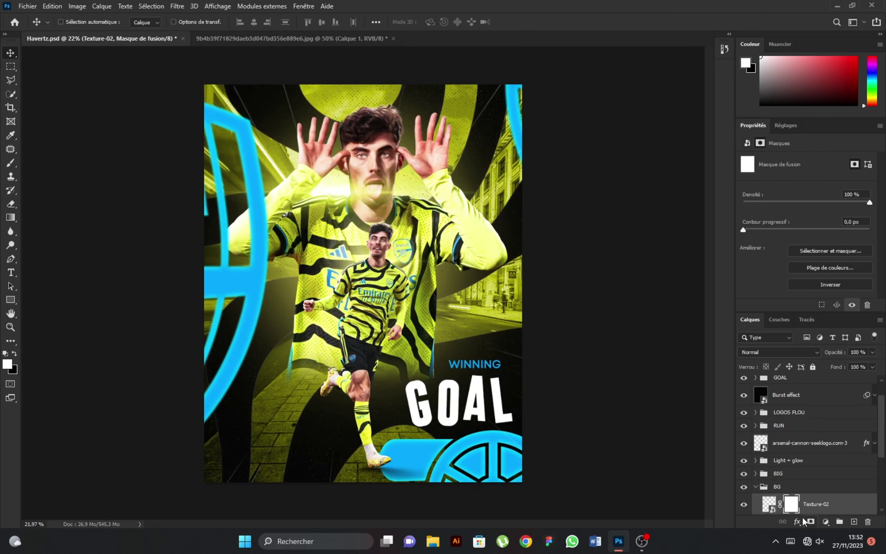
scroll(827, 445, down, 5)
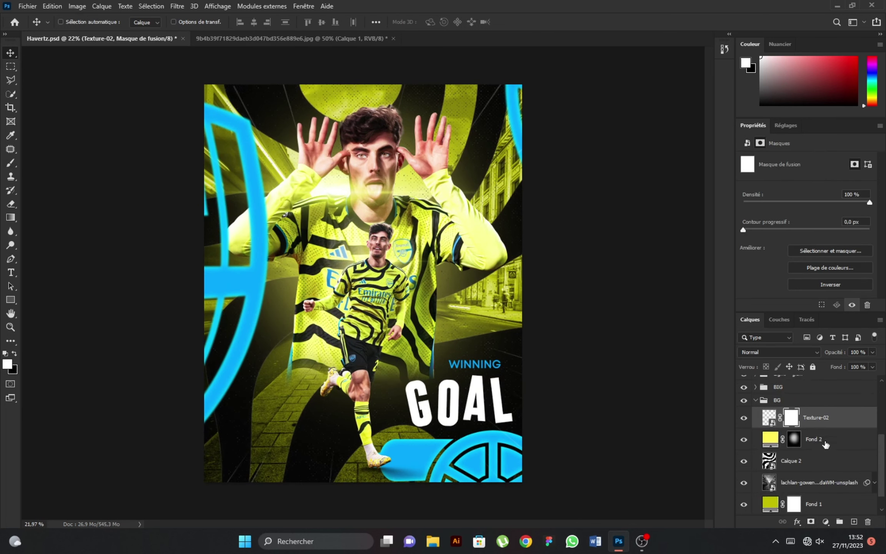
drag(823, 419, 807, 471)
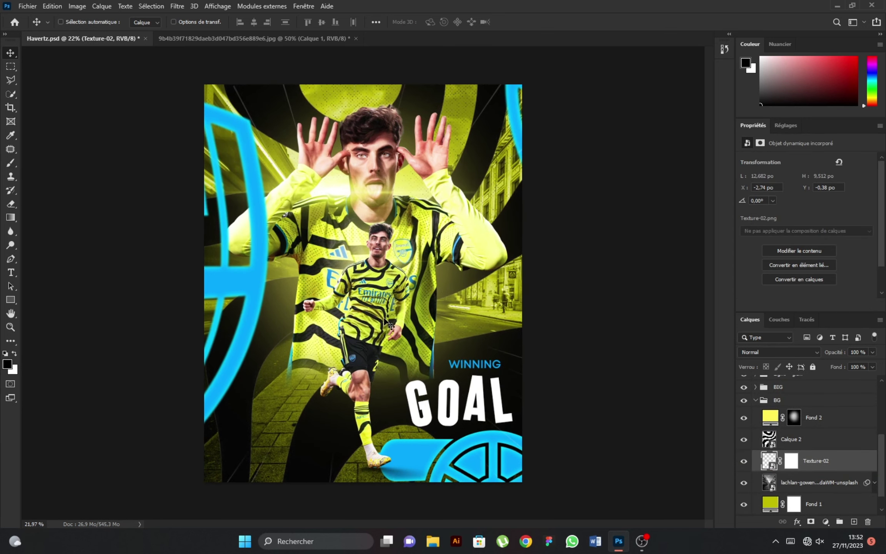
Snap Texture-02 to the canvas top and Alt-split its Underlying Layer dark blend-if slider at 68
key(ctrl)
drag(367, 337, 354, 352)
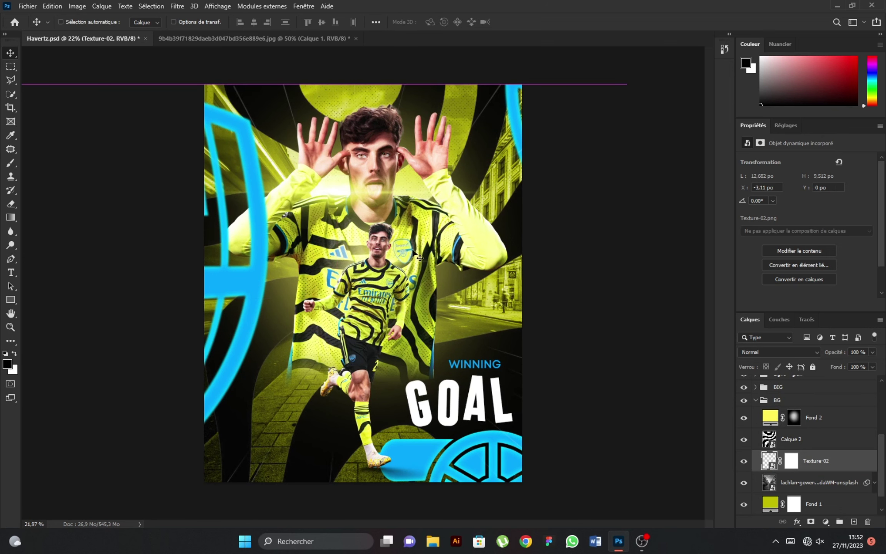
double_click(870, 463)
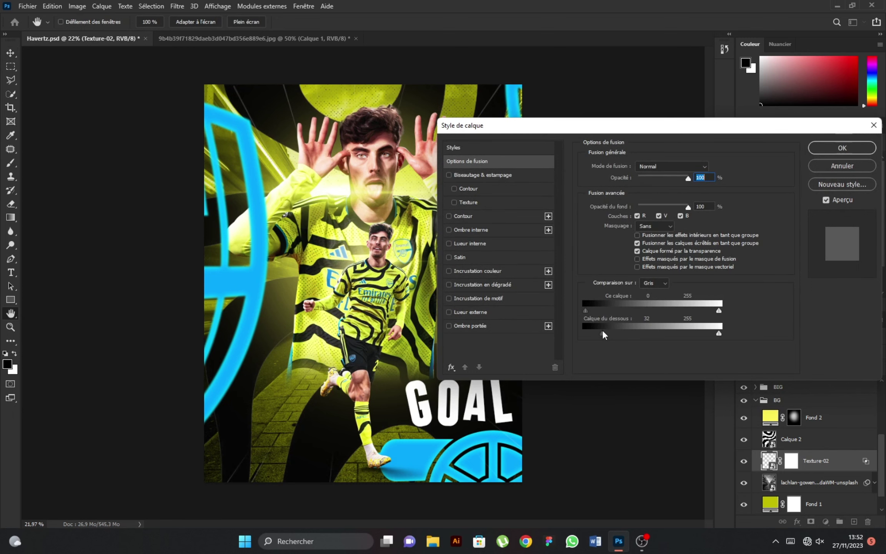
drag(533, 125, 636, 122)
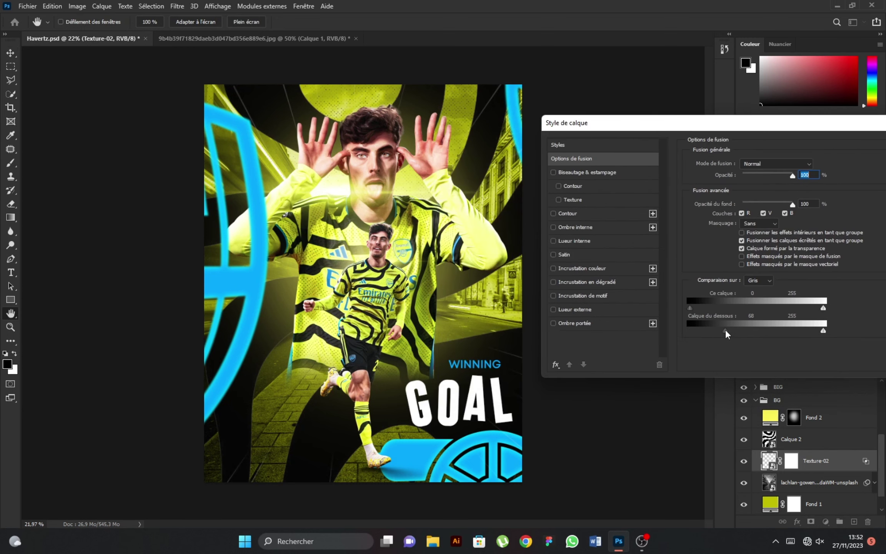
drag(725, 330, 756, 331)
Apply the blending settings, collapse the BG group and select the WINNING text layer
click(852, 154)
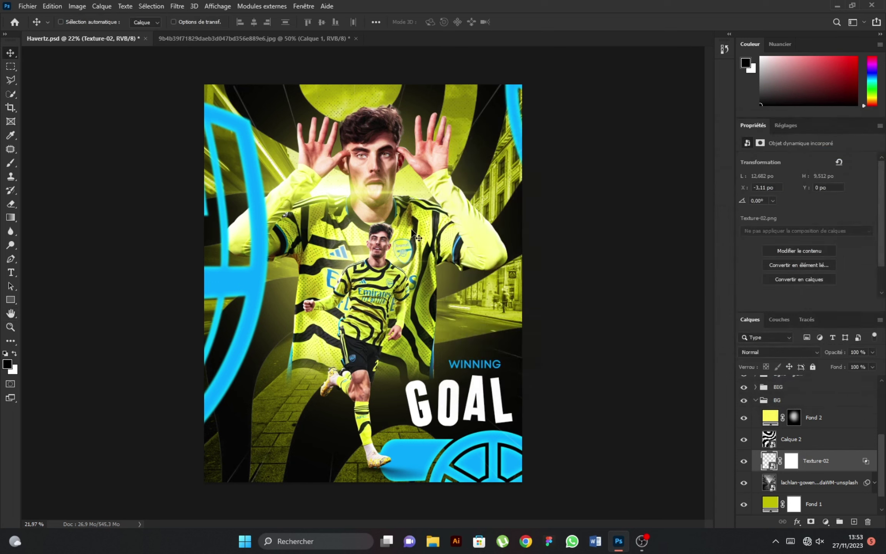
key(v)
scroll(356, 285, down, 2)
scroll(355, 285, up, 1)
scroll(356, 284, up, 1)
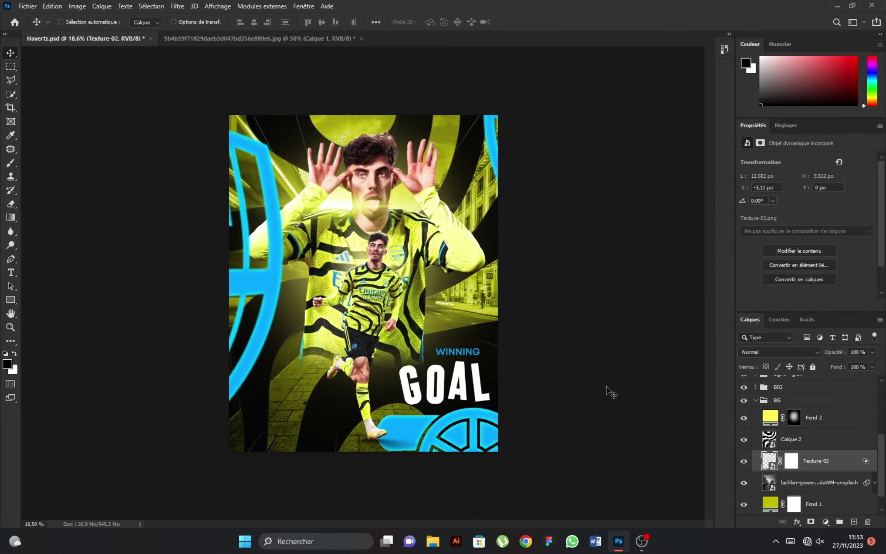
click(755, 400)
scroll(807, 398, up, 1)
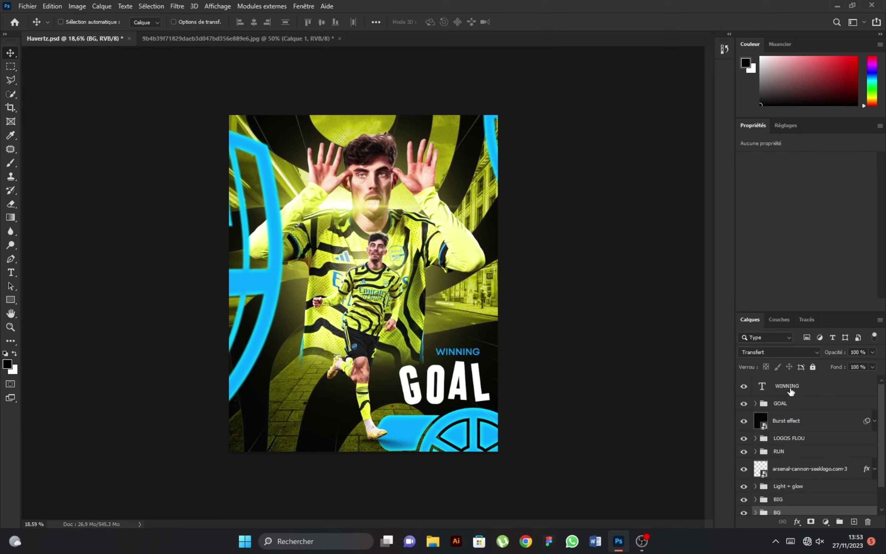
click(791, 391)
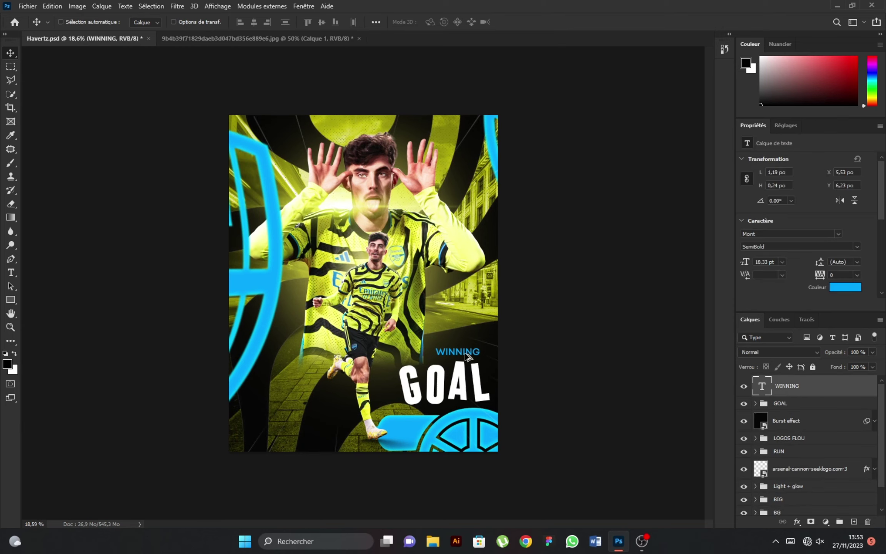
Place a copy of WINNING at the lower left and retype it as KAI
drag(466, 355, 280, 414)
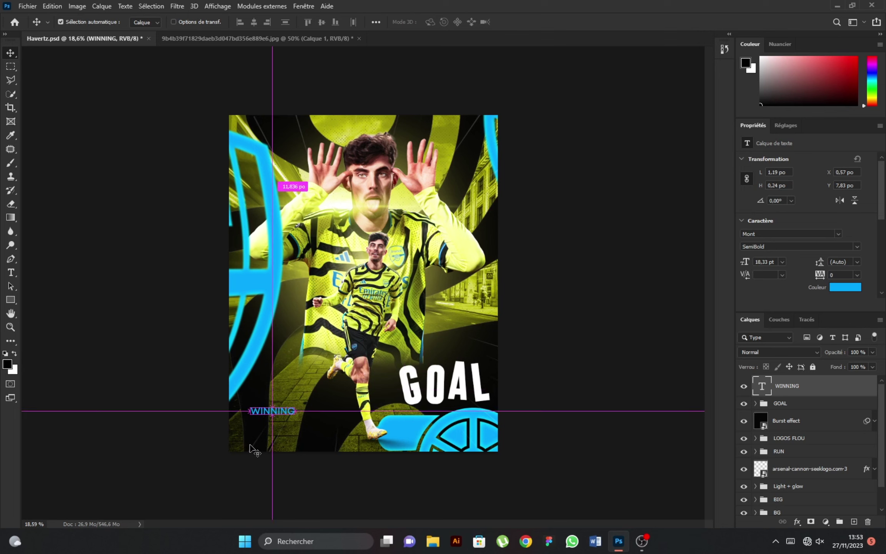
key(ctrl+z)
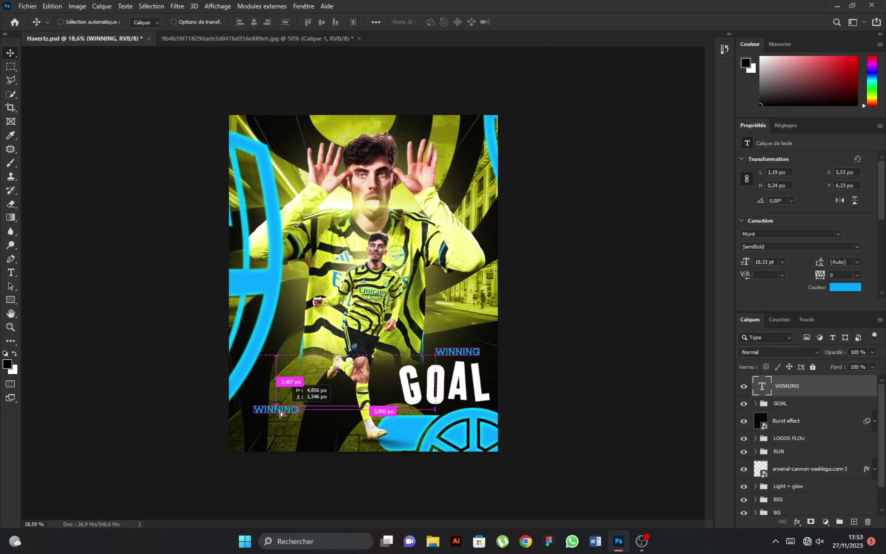
drag(470, 353, 269, 412)
scroll(228, 450, up, 3)
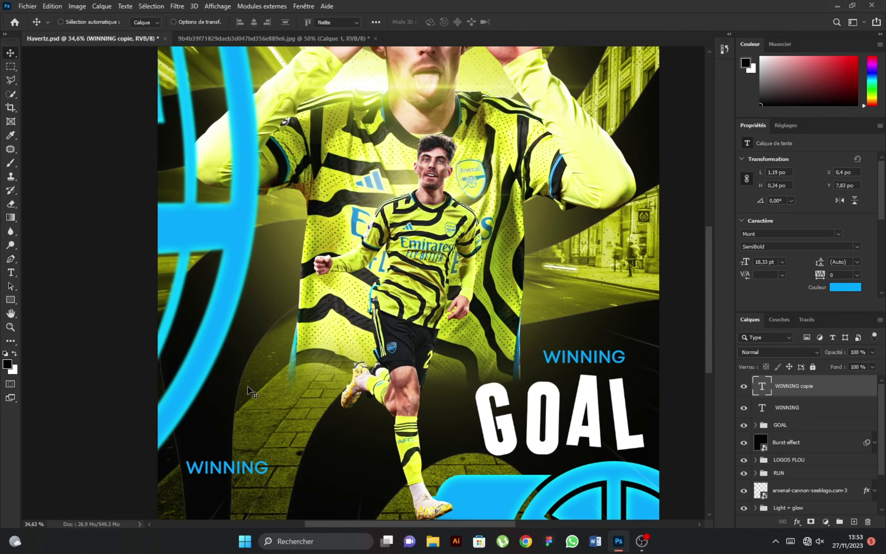
key(Return)
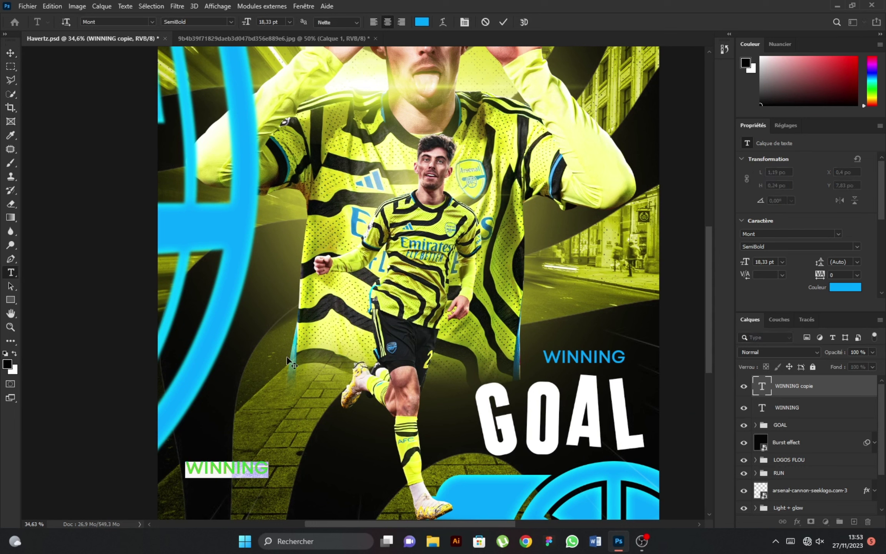
text(KAI)
click(11, 54)
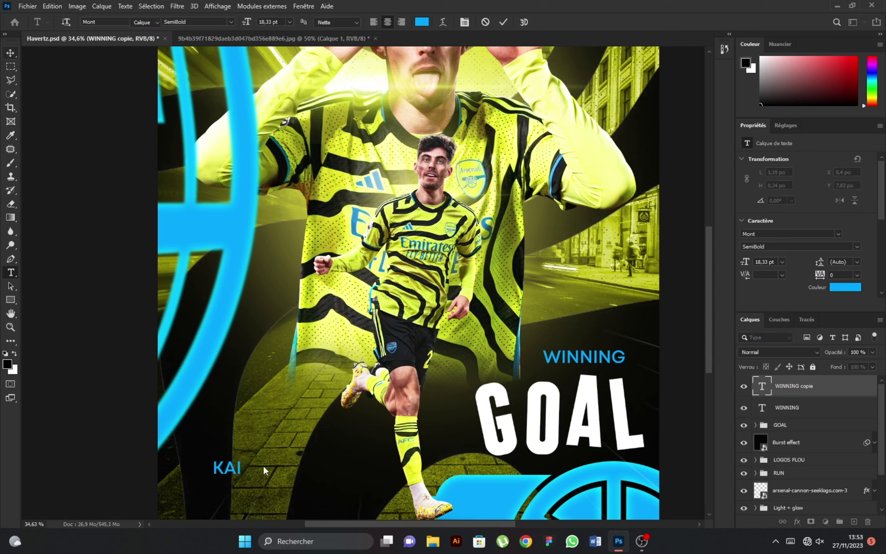
drag(241, 493, 240, 492)
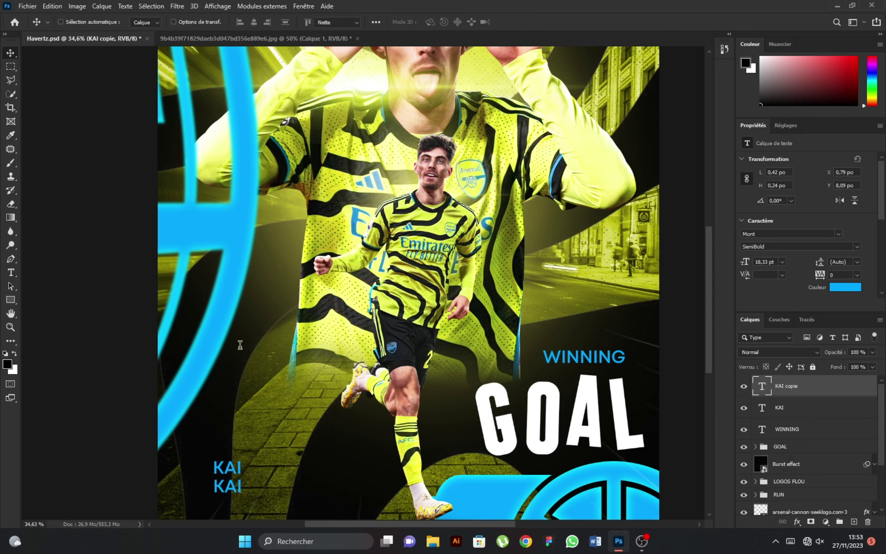
Duplicate KAI, retype it as HAVERTZ and line it up under KAI
key(Return)
text(HAVERTZ)
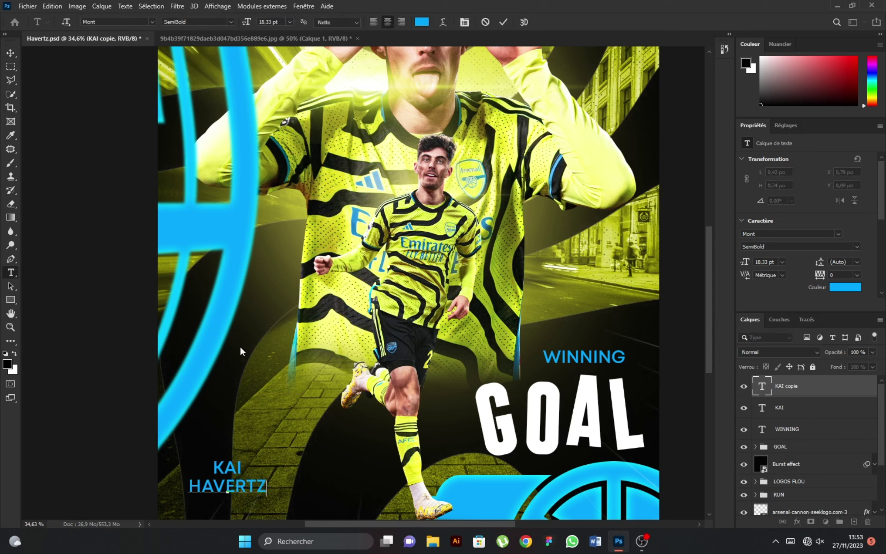
click(10, 54)
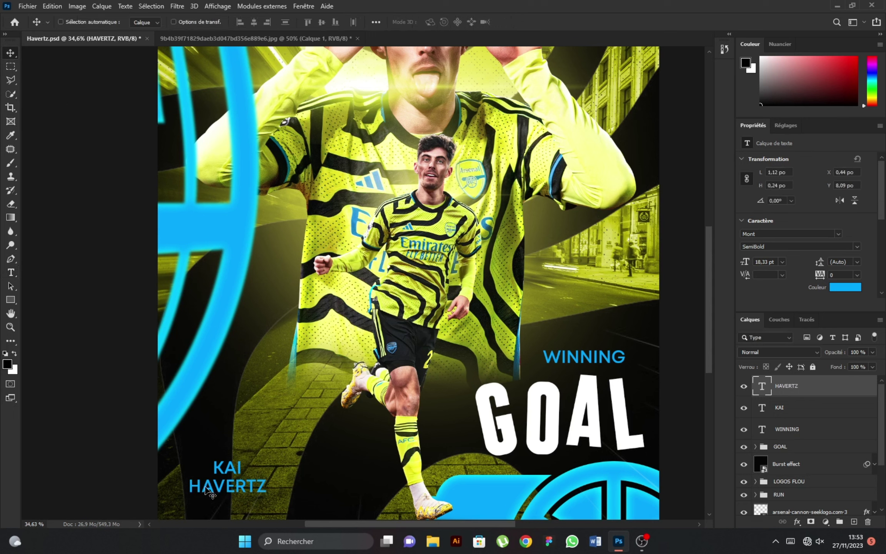
mouse_move(209, 492)
mouse_down()
mouse_move(235, 490)
mouse_move(226, 486)
mouse_up()
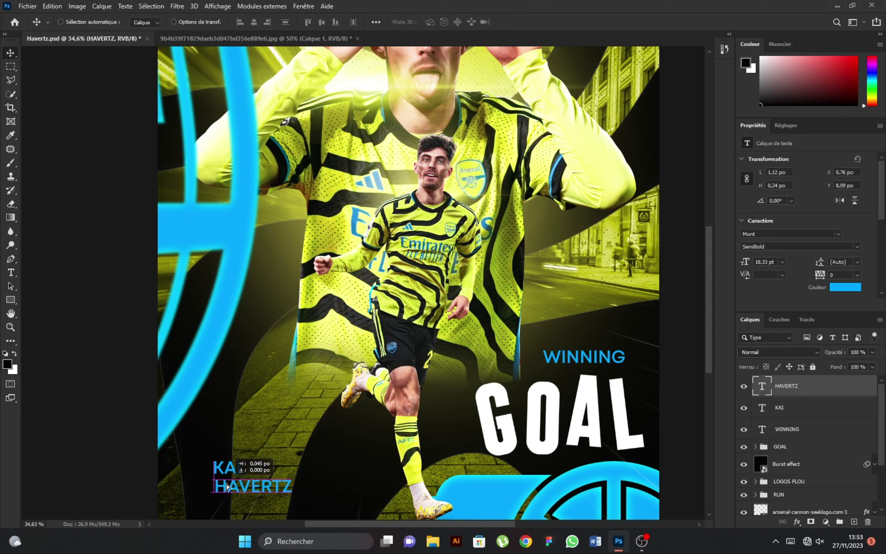
Make the HAVERTZ text white (#ffffff) in a heavier font weight
click(845, 287)
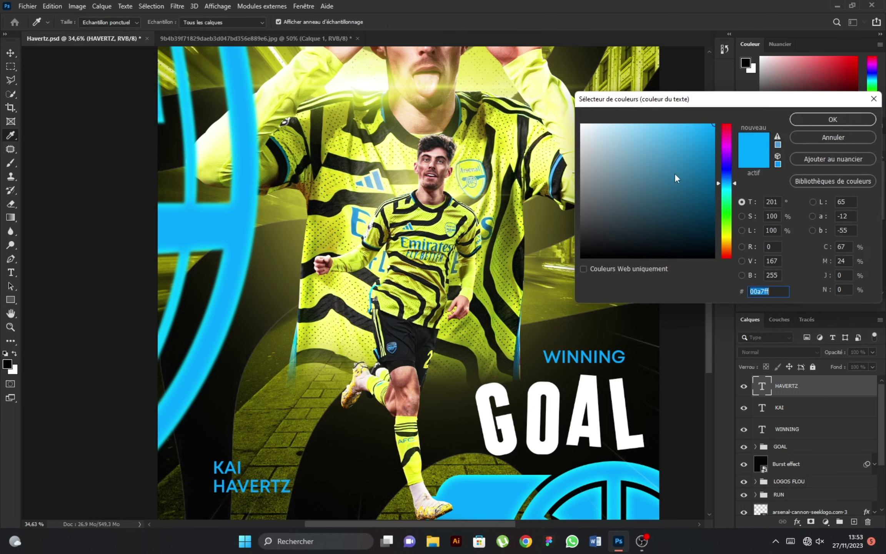
drag(587, 126, 580, 123)
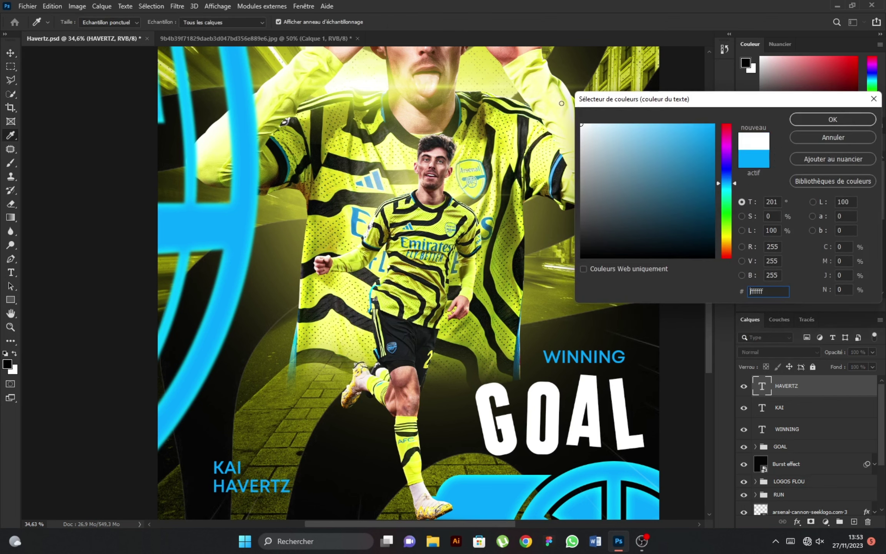
click(811, 120)
click(855, 246)
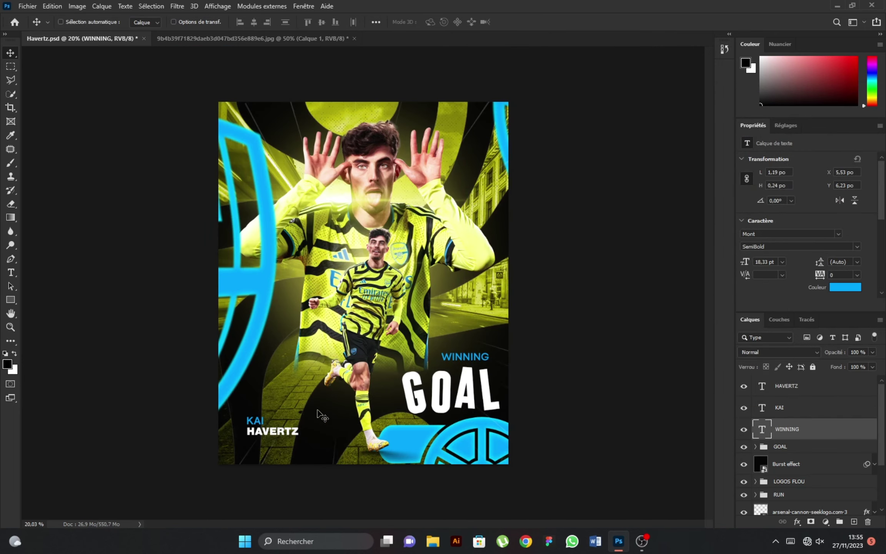
Select KAI and HAVERTZ together and shift the name block further left
key(alt+period)
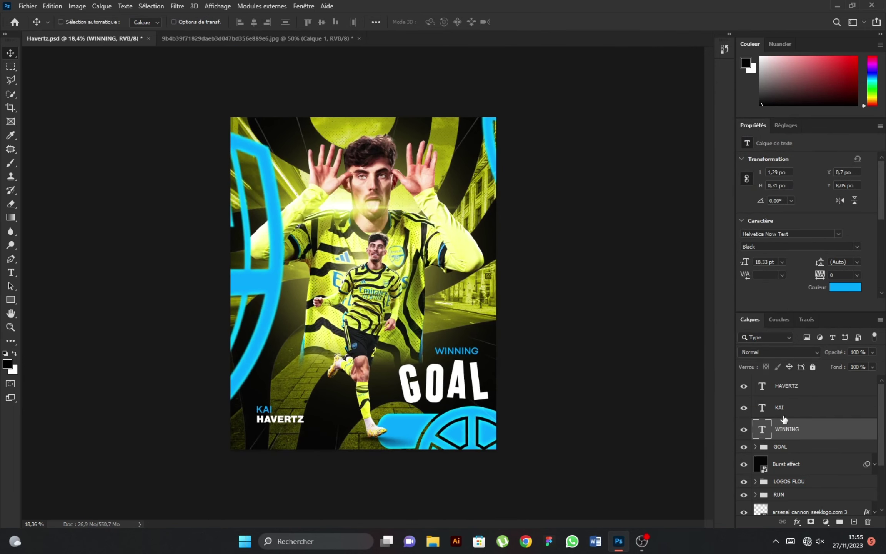
ctrl+click(783, 415)
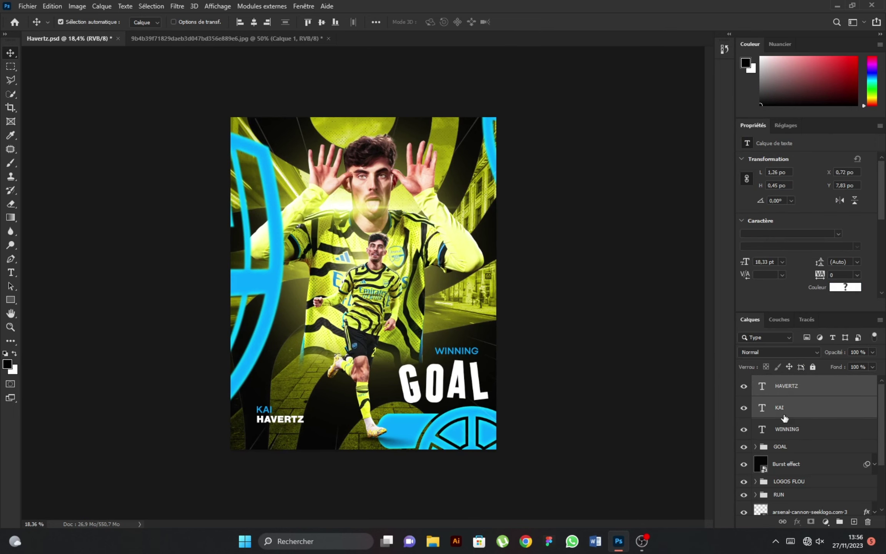
drag(292, 429, 281, 429)
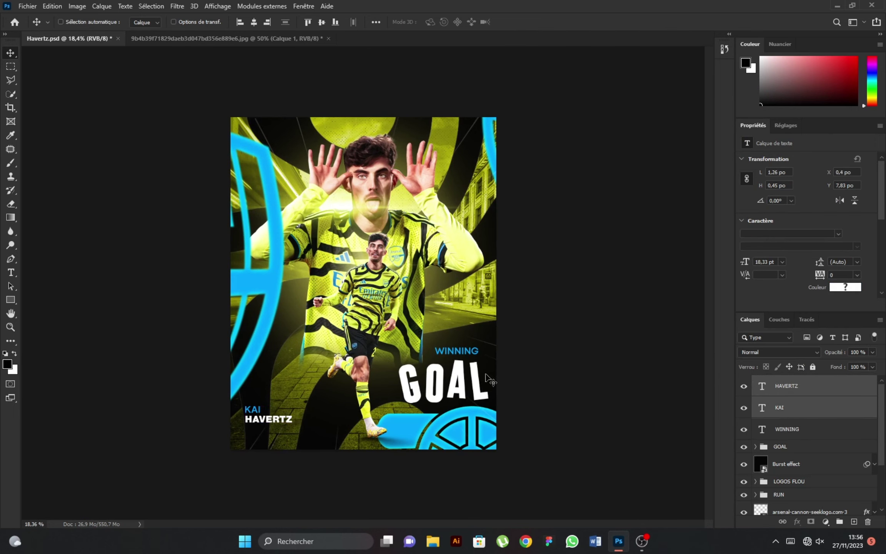
key(ctrl+minus)
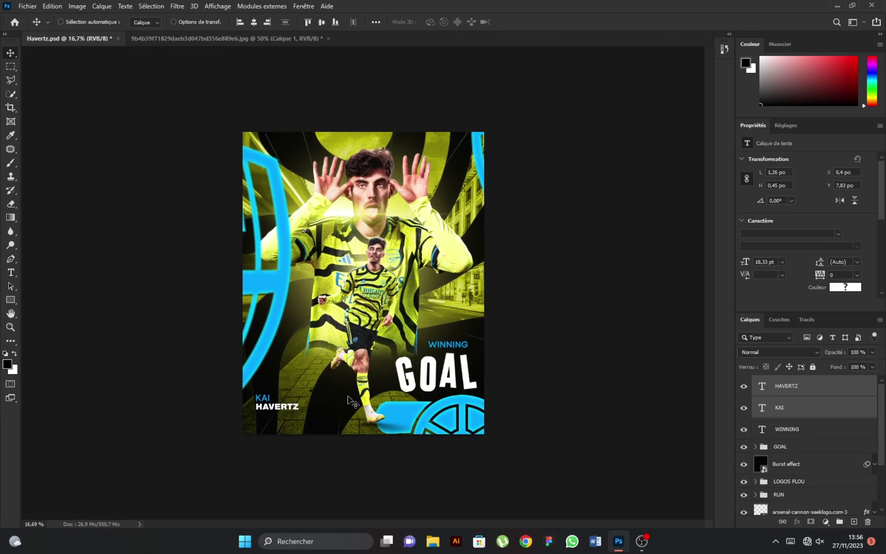
scroll(321, 418, up, 1)
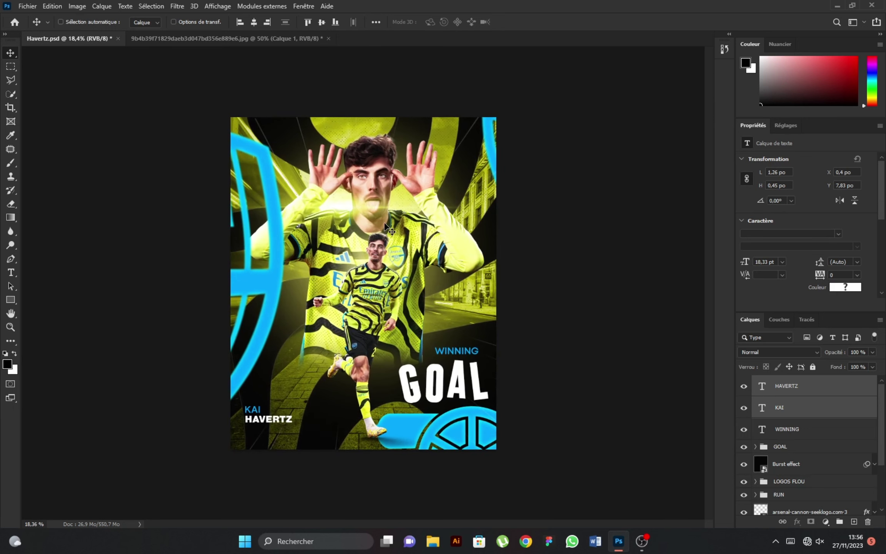
Duplicate the cannon logo from the LOGOS FLOU group onto the lower poster
scroll(788, 466, down, 3)
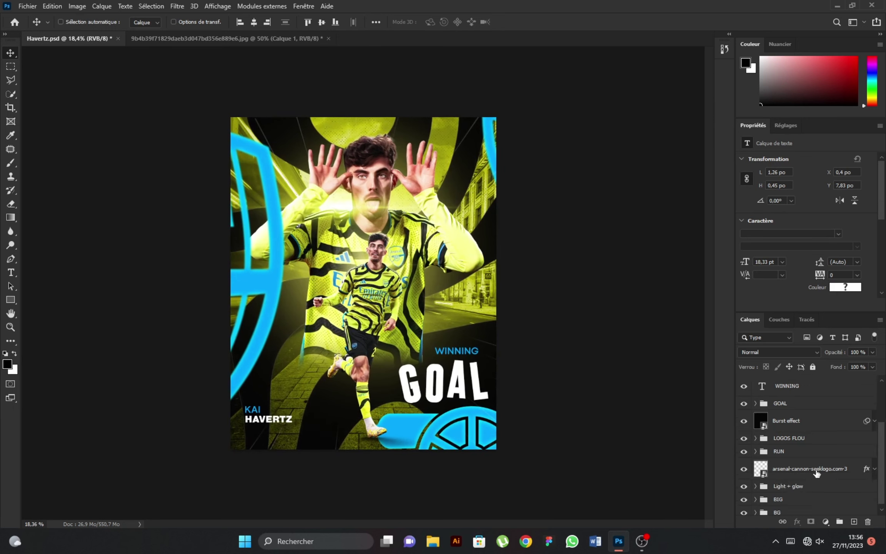
click(755, 417)
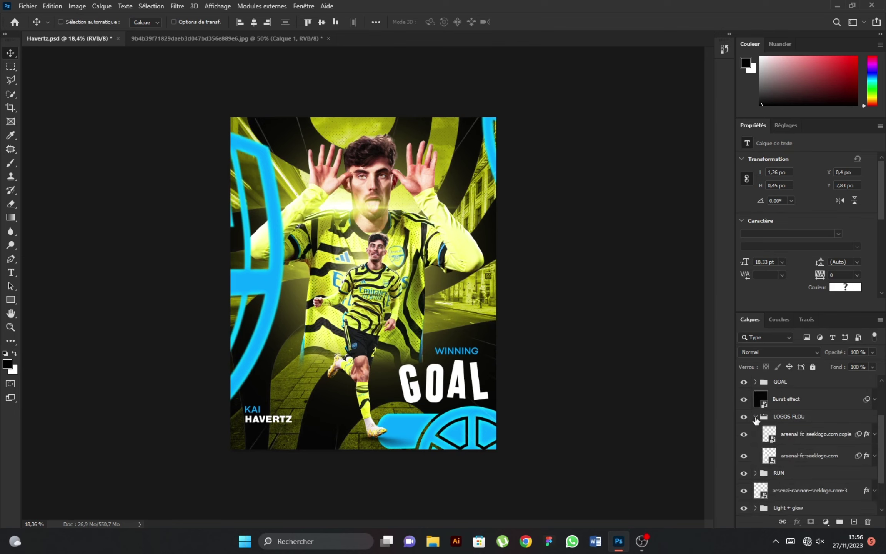
click(756, 416)
click(785, 449)
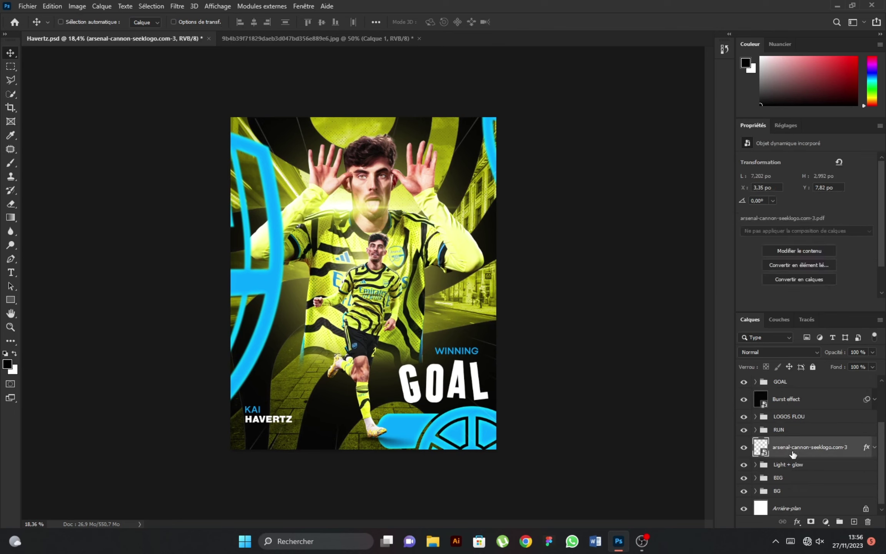
drag(477, 435, 277, 307)
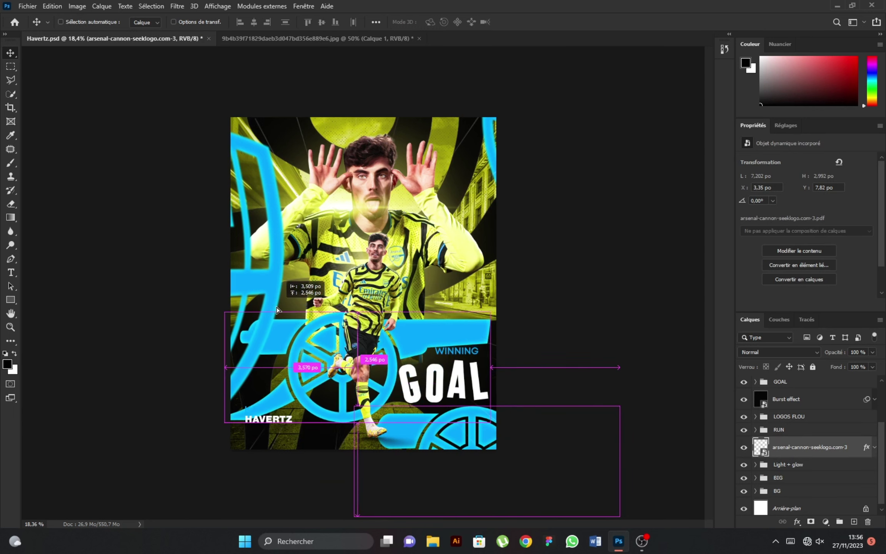
Scale the cannon logo copy down to about 20% beside the player's boot
key(ctrl+t)
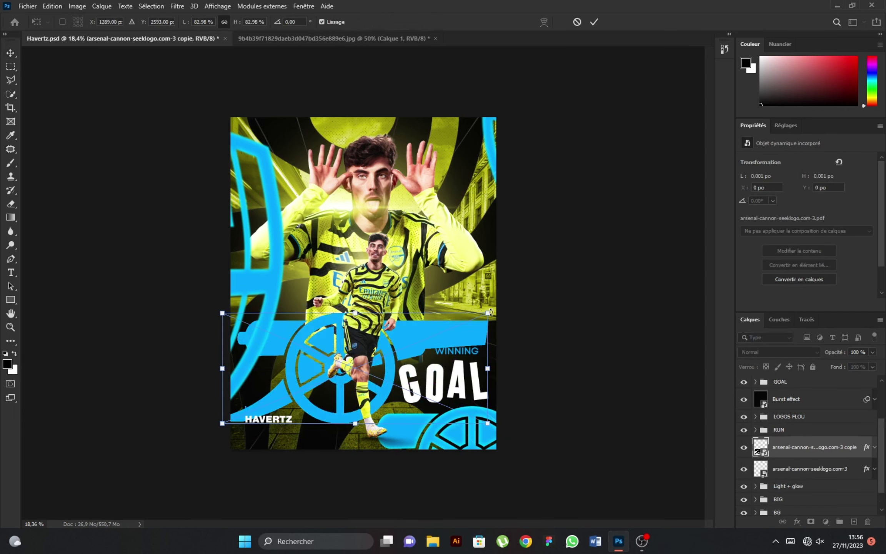
mouse_move(488, 313)
mouse_down()
mouse_move(387, 355)
mouse_move(336, 362)
mouse_up()
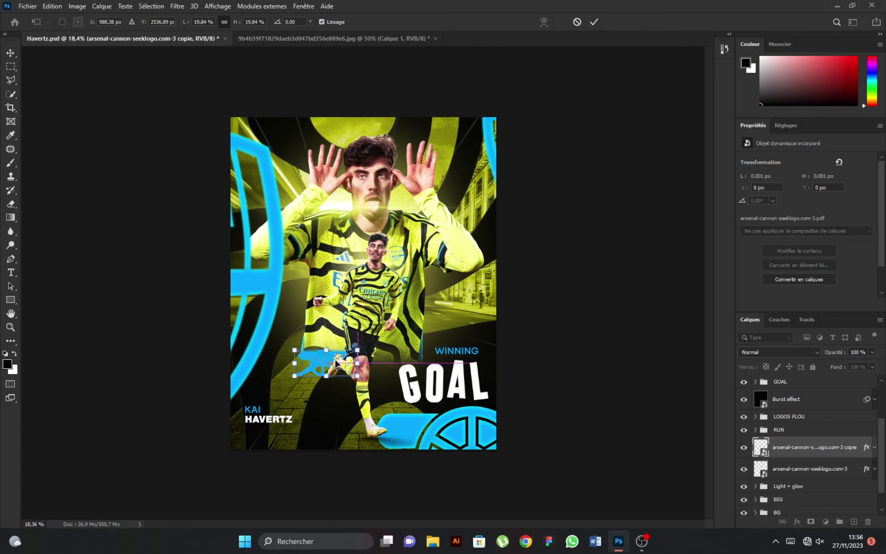
click(594, 21)
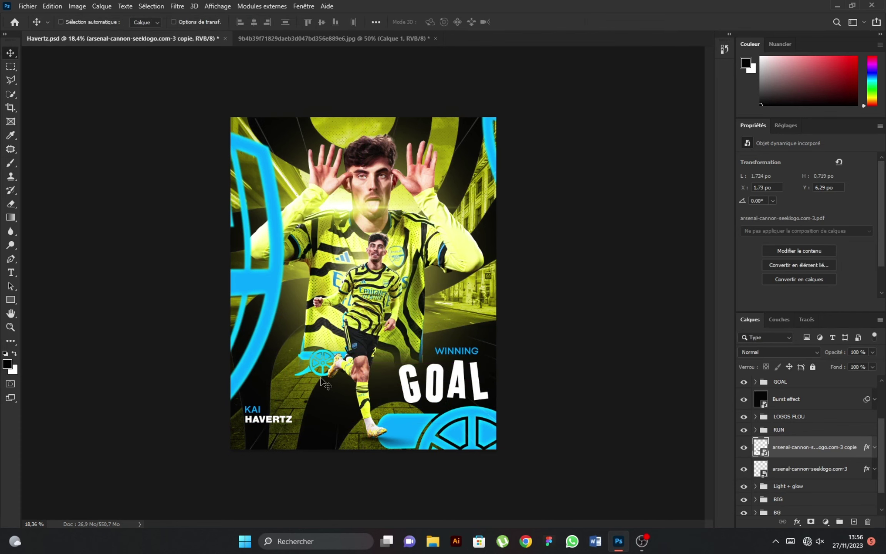
scroll(325, 383, up, 2)
scroll(328, 383, up, 3)
scroll(351, 368, up, 3)
scroll(353, 369, down, 4)
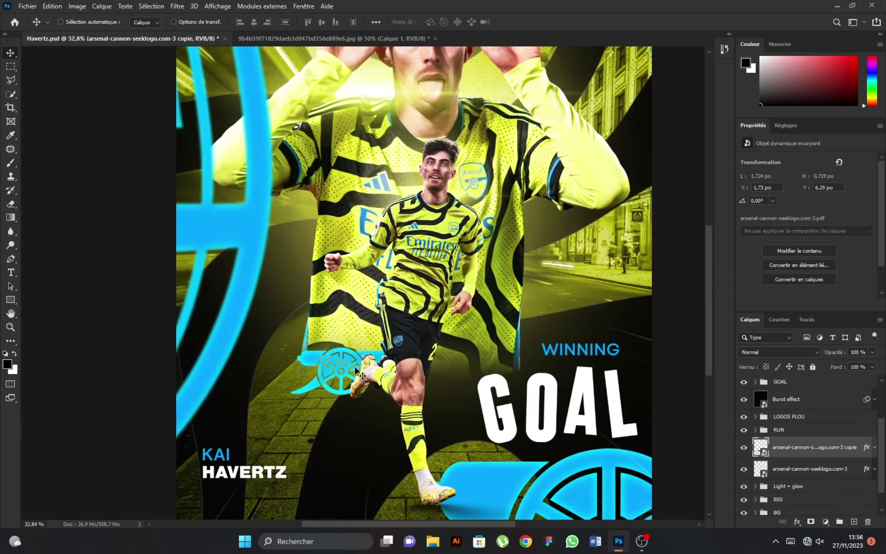
scroll(355, 369, down, 2)
Apply a Flou directionnel motion blur of about 68 pixels to the cannon copy
click(176, 7)
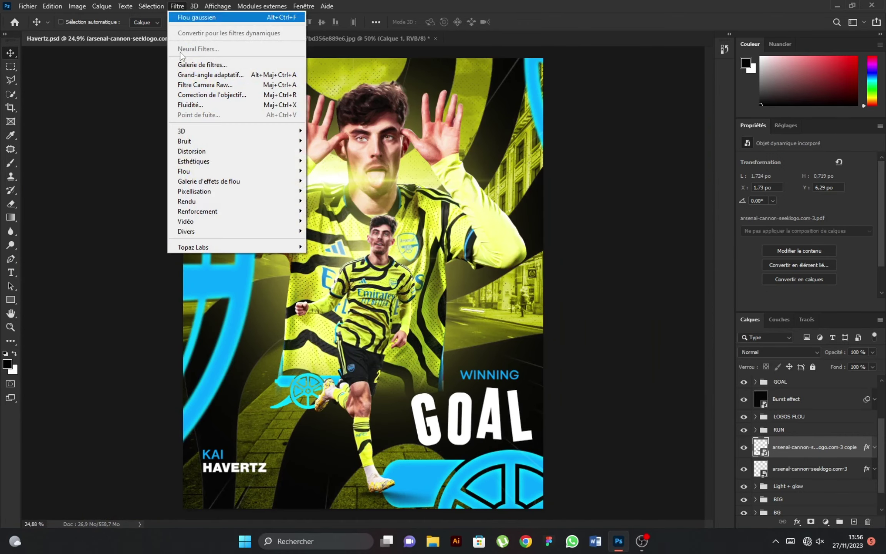
mouse_move(207, 201)
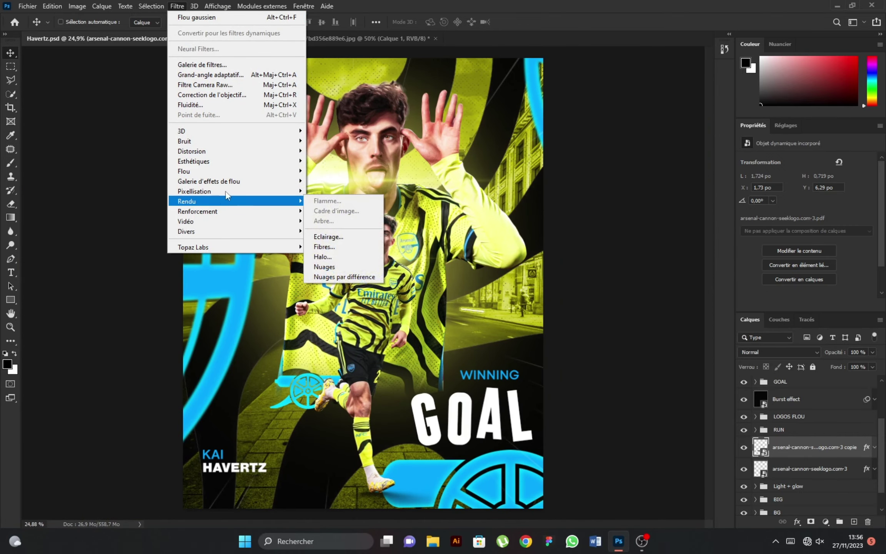
click(343, 213)
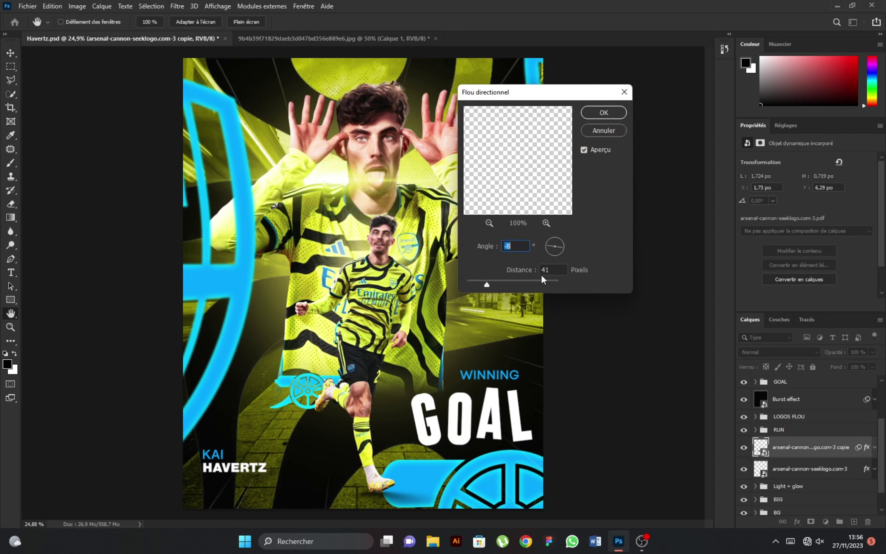
drag(495, 283, 500, 284)
drag(495, 282, 493, 283)
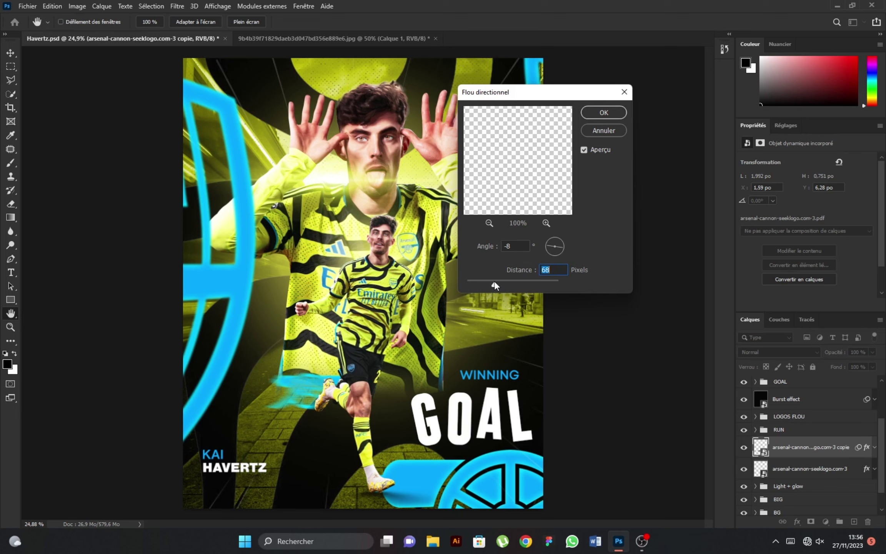
click(603, 112)
key(v)
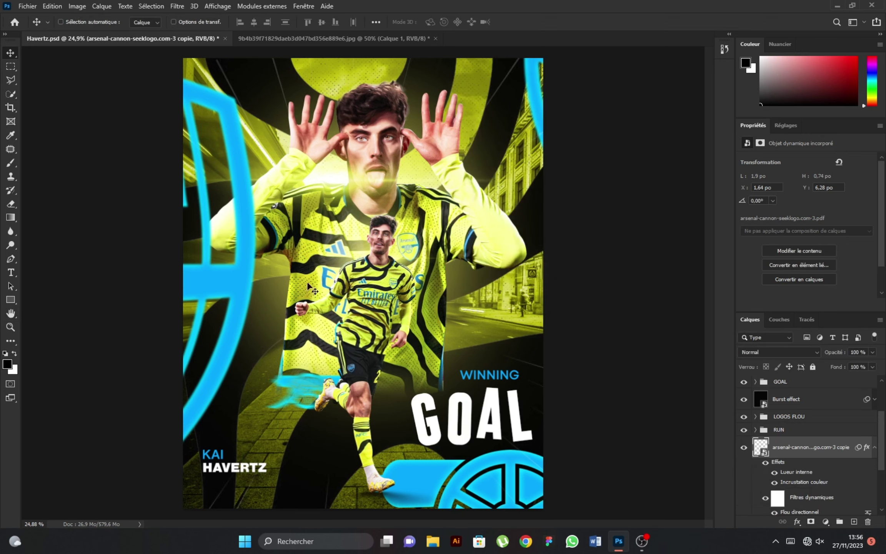
scroll(354, 416, down, 3)
scroll(354, 415, up, 1)
scroll(346, 422, up, 1)
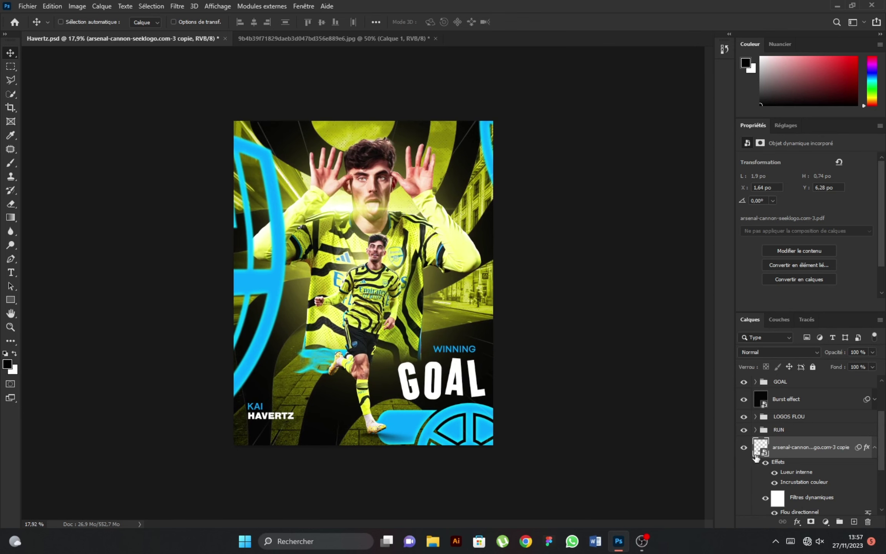
Reduce the cannon copy's Lueur interne (inner glow) size to 10 px
double_click(794, 473)
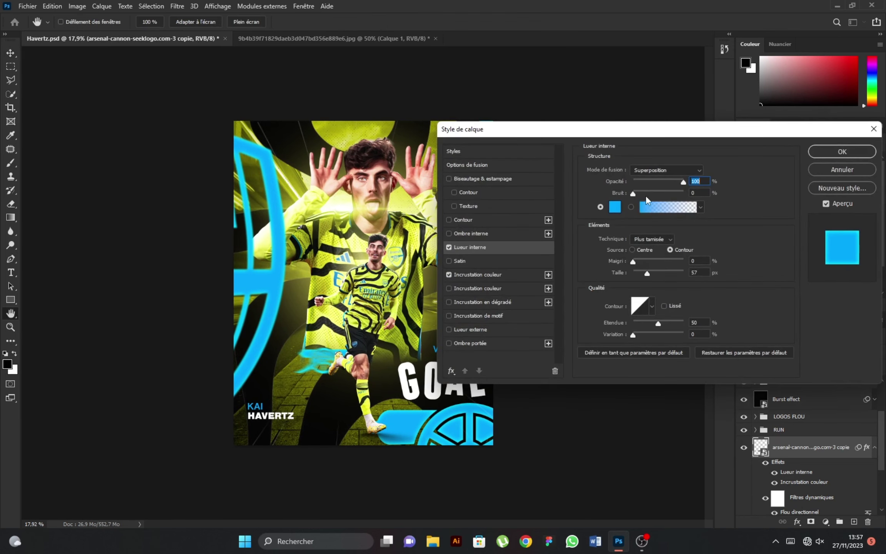
click(641, 271)
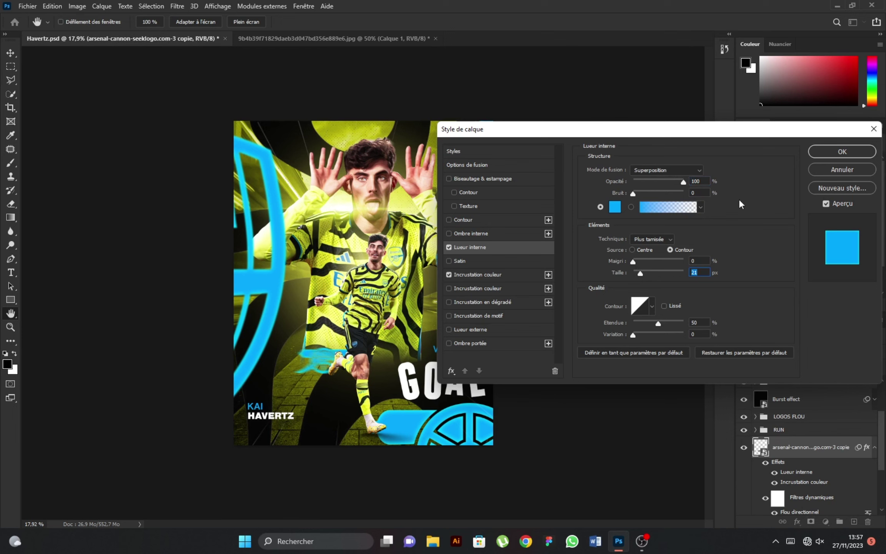
click(639, 271)
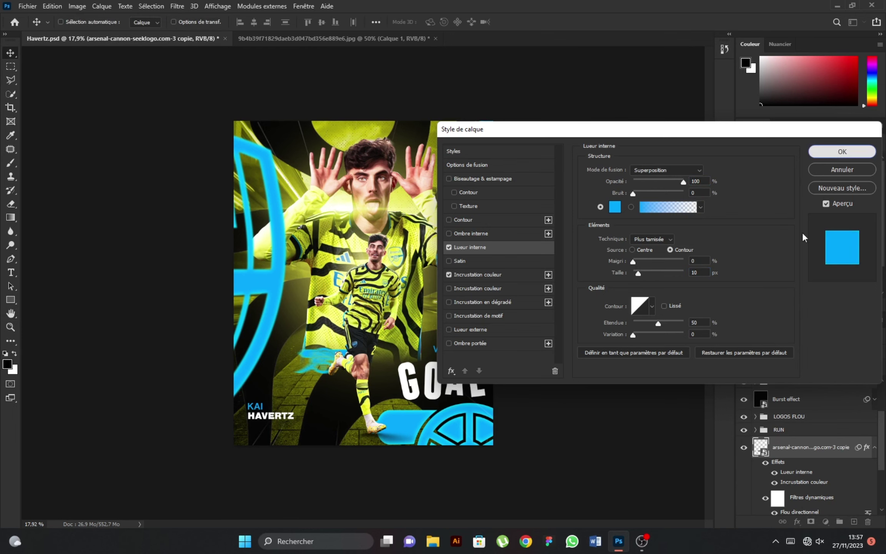
key(Return)
Lower the cannon copy's motion blur distance to 16 pixels
double_click(799, 511)
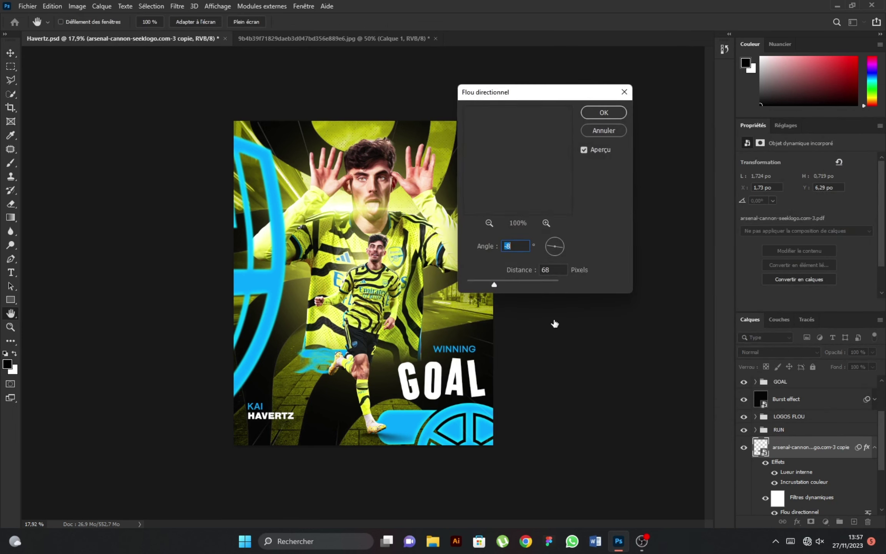
drag(489, 280, 481, 280)
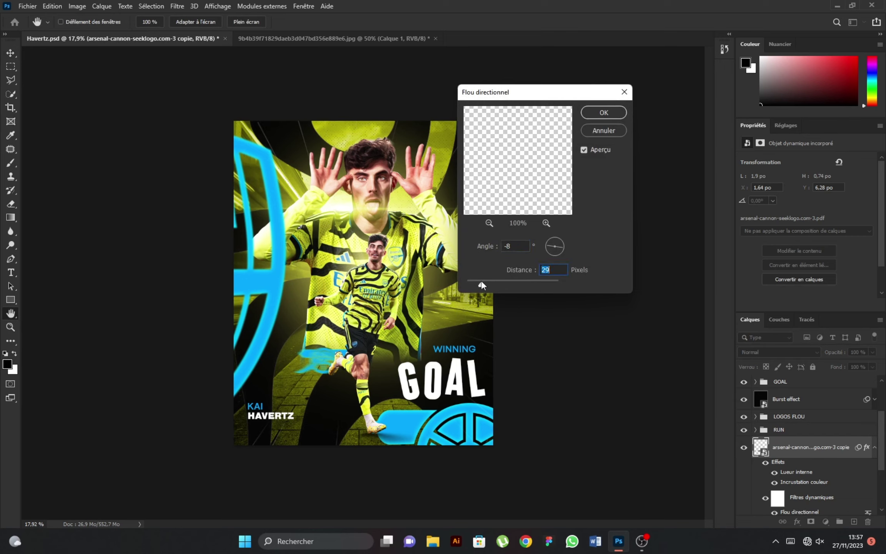
drag(481, 283, 474, 282)
click(599, 115)
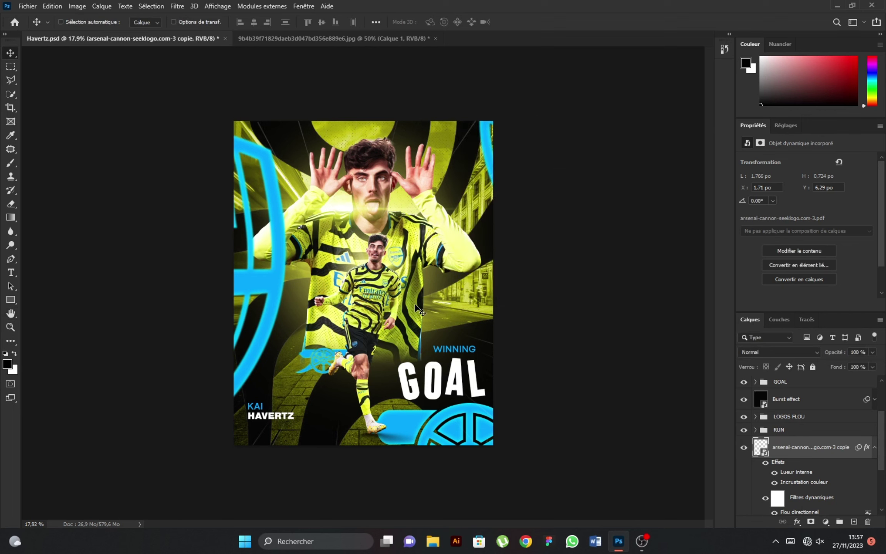
Change the cannon copy's Incrustation couleur overlay to white (#ffffff)
scroll(806, 507, down, 2)
scroll(813, 492, down, 2)
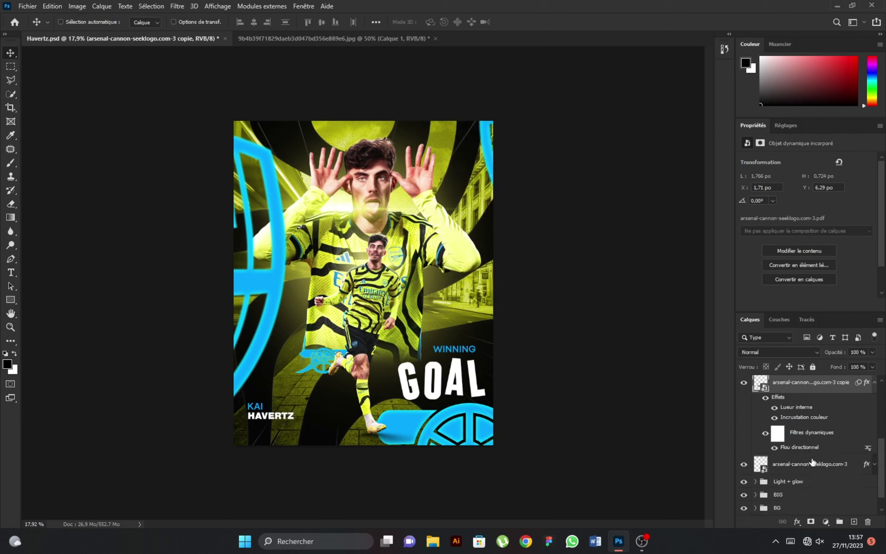
double_click(804, 421)
click(716, 174)
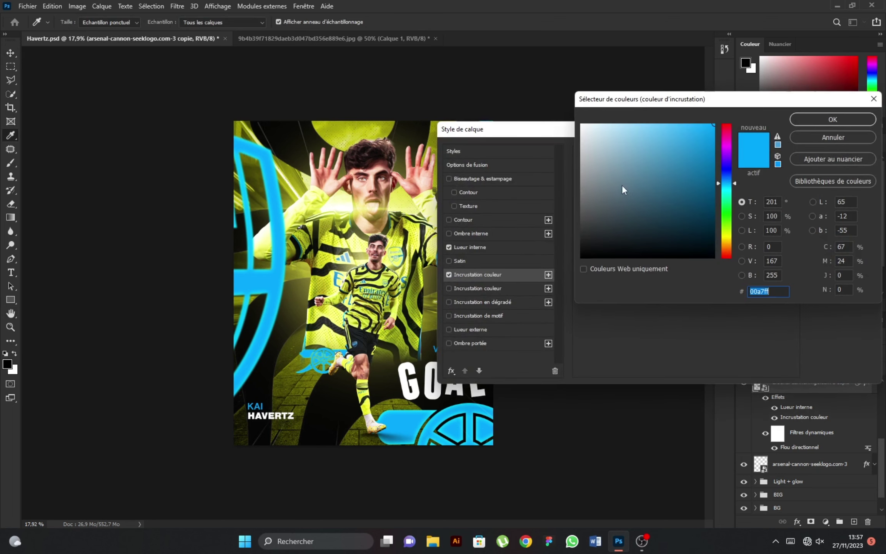
drag(591, 130, 557, 103)
key(Return)
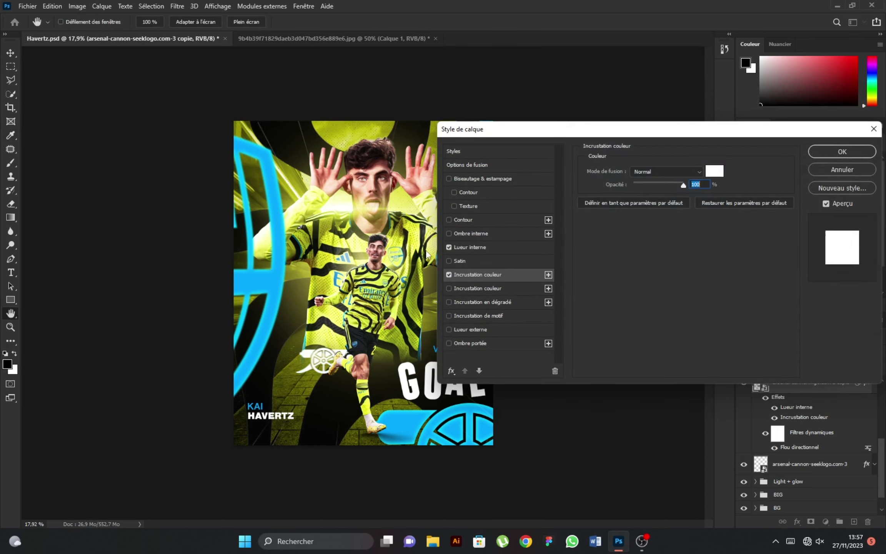
click(821, 151)
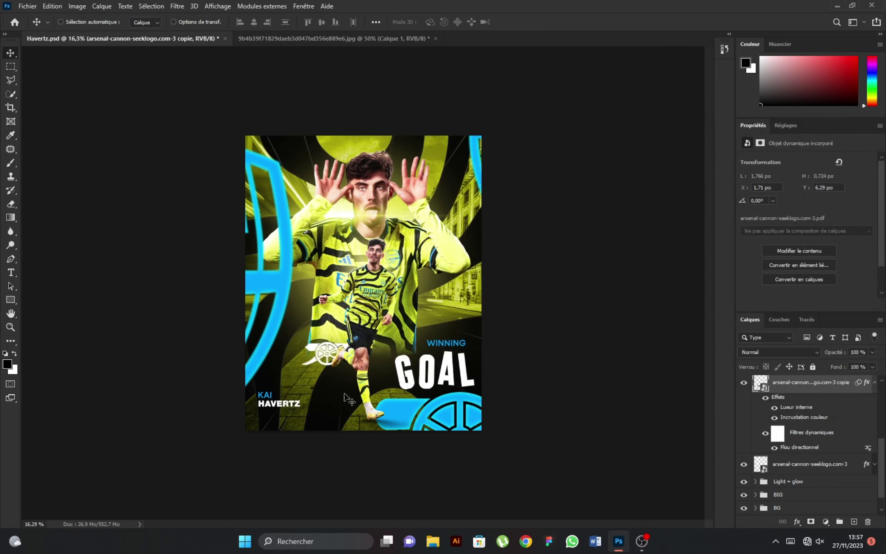
scroll(320, 411, up, 1)
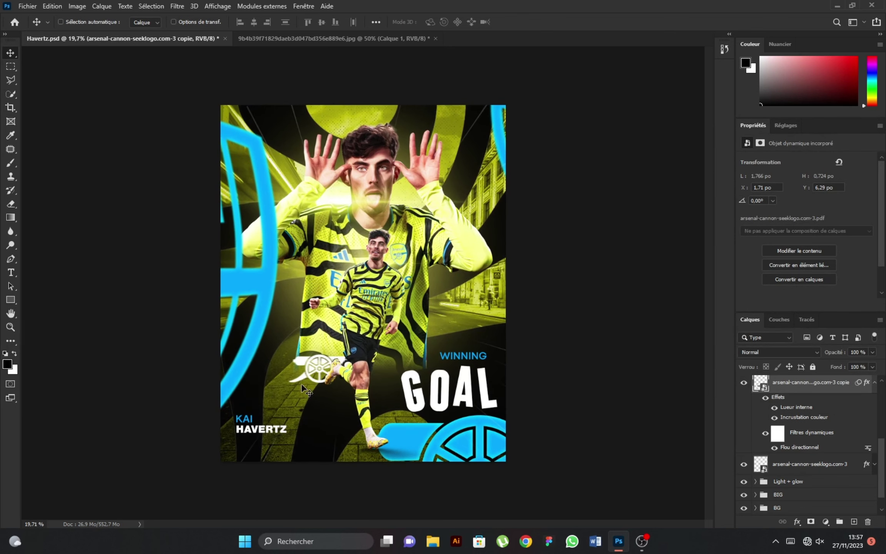
scroll(420, 362, down, 2)
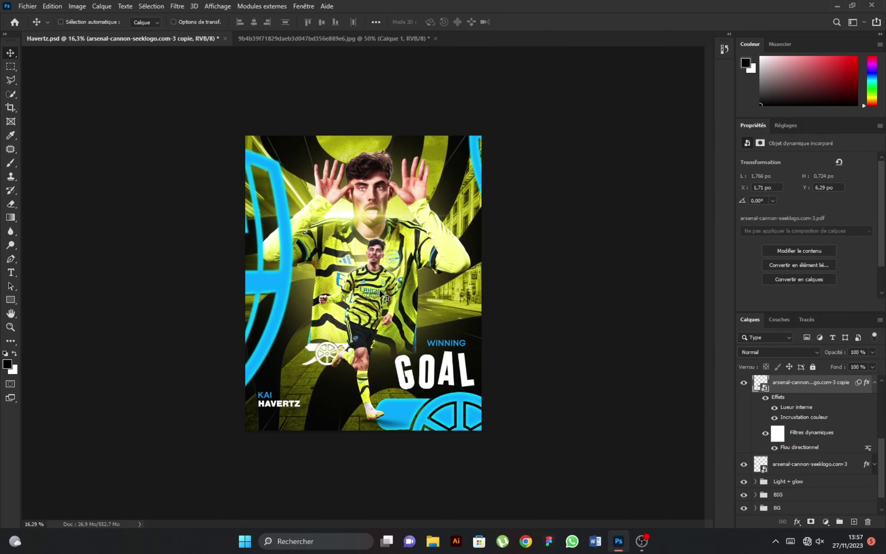
scroll(380, 293, up, 1)
scroll(788, 406, up, 3)
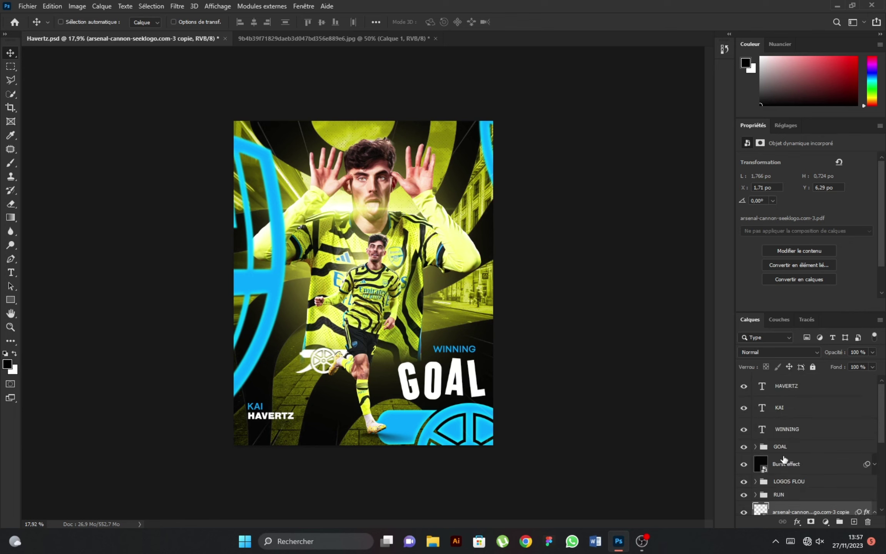
scroll(783, 458, down, 2)
scroll(826, 442, down, 2)
Group the original and copied cannon logo layers into a folder named LOGO CANON
click(875, 407)
shift+click(802, 447)
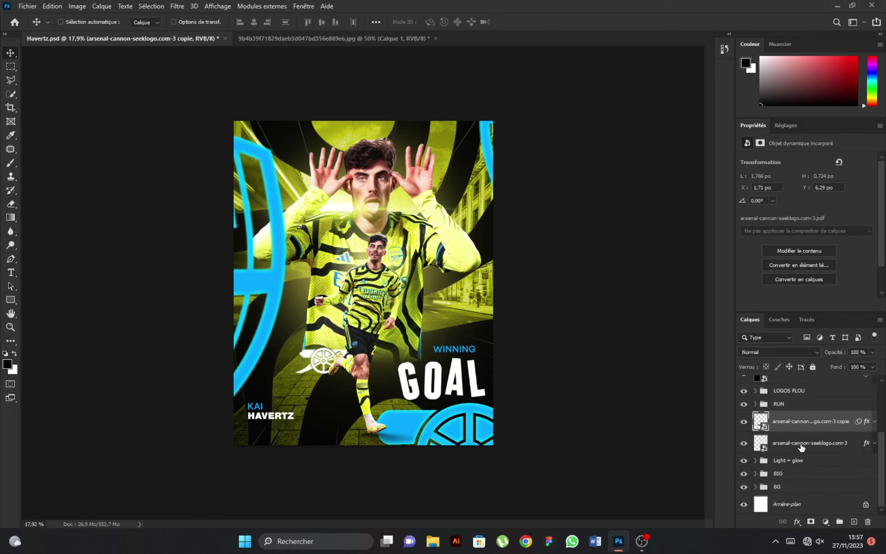
key(ctrl+g)
double_click(784, 446)
text(LOGO CANON)
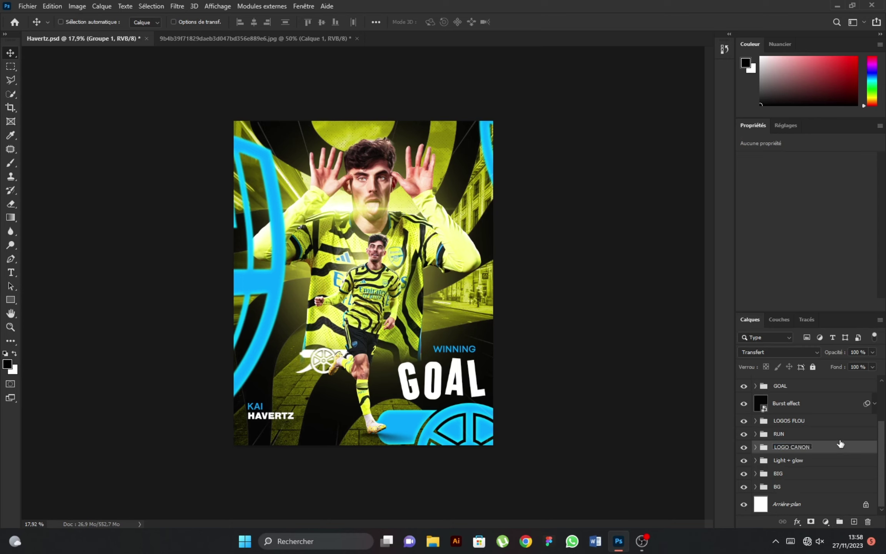
key(Return)
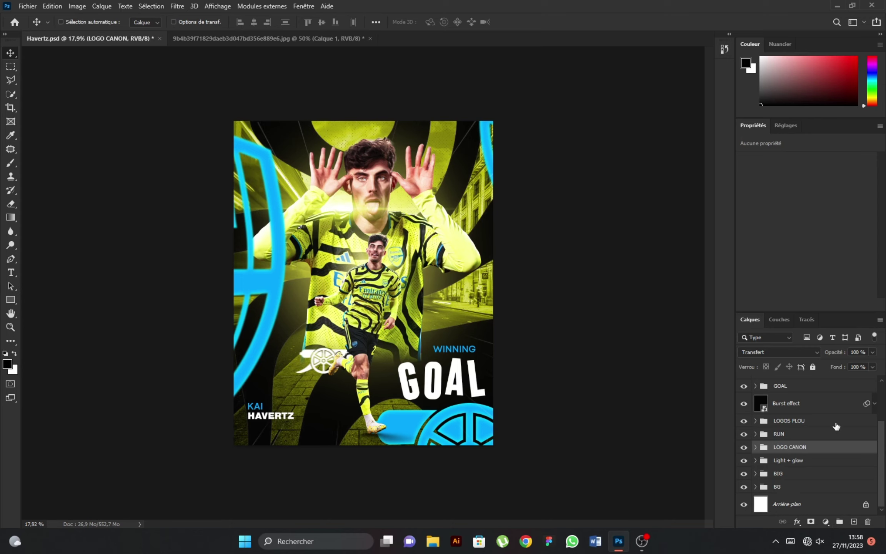
scroll(840, 397, up, 3)
Group the HAVERTZ, KAI and WINNING layers into a folder named TEXTE
click(835, 391)
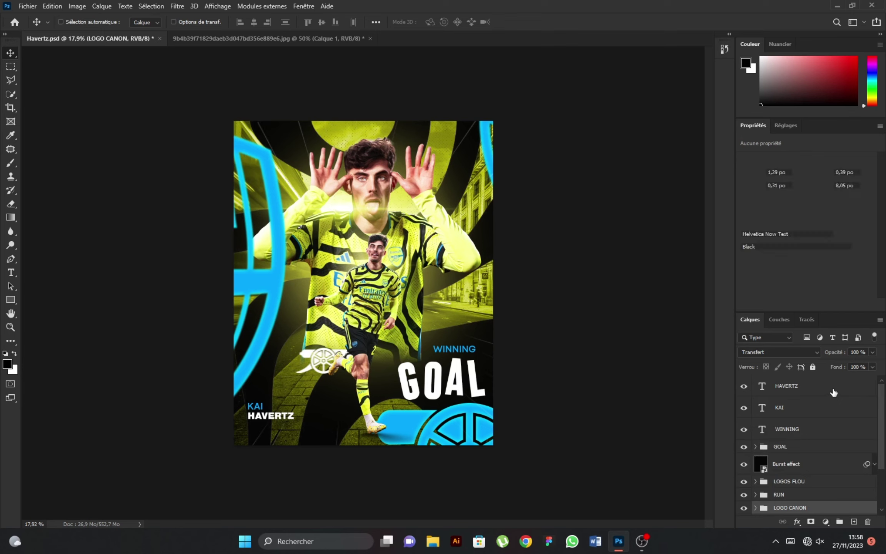
shift+click(799, 430)
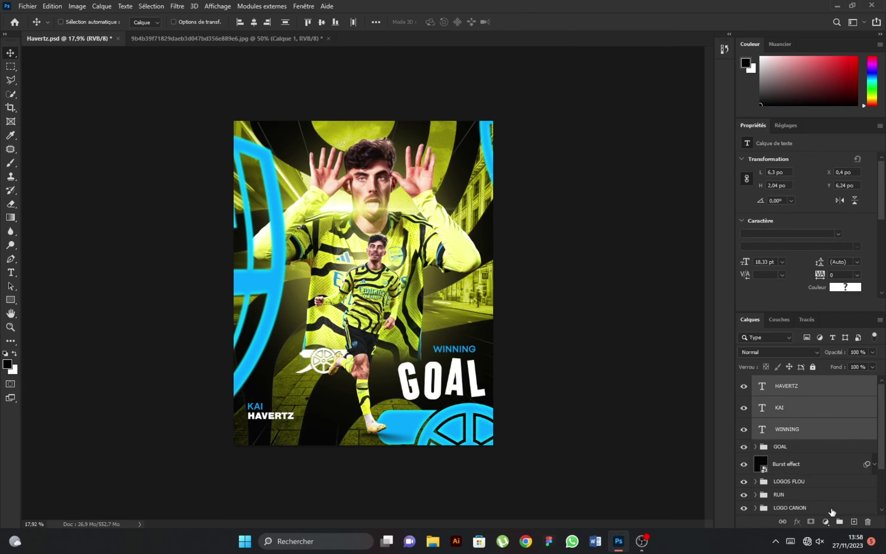
key(ctrl+g)
double_click(789, 383)
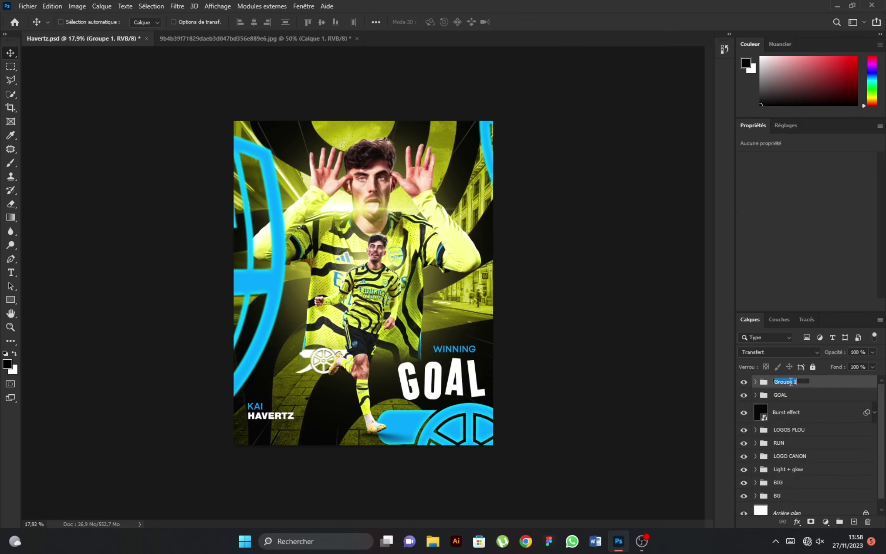
text(XTE)
key(Return)
click(27, 6)
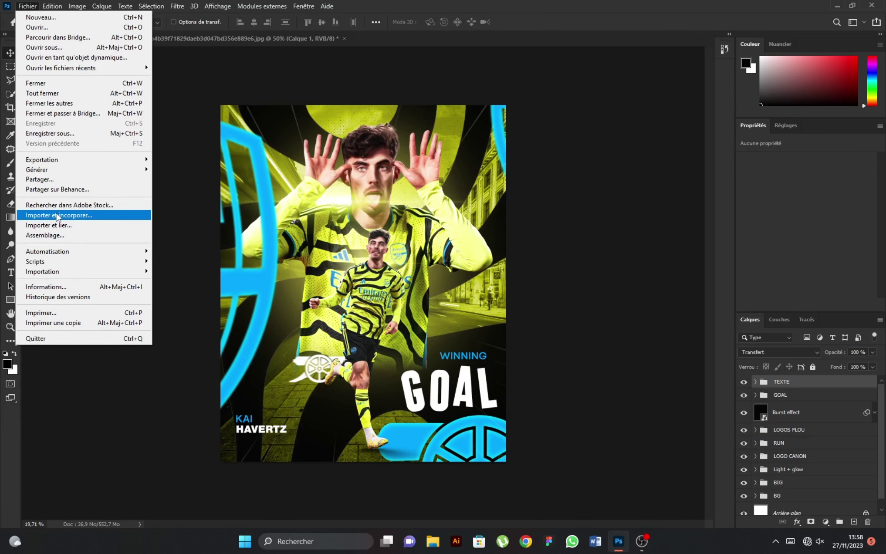
Place the Arsenal logo from D:\Foot pack\Logo as an embedded smart object
click(58, 213)
click(242, 371)
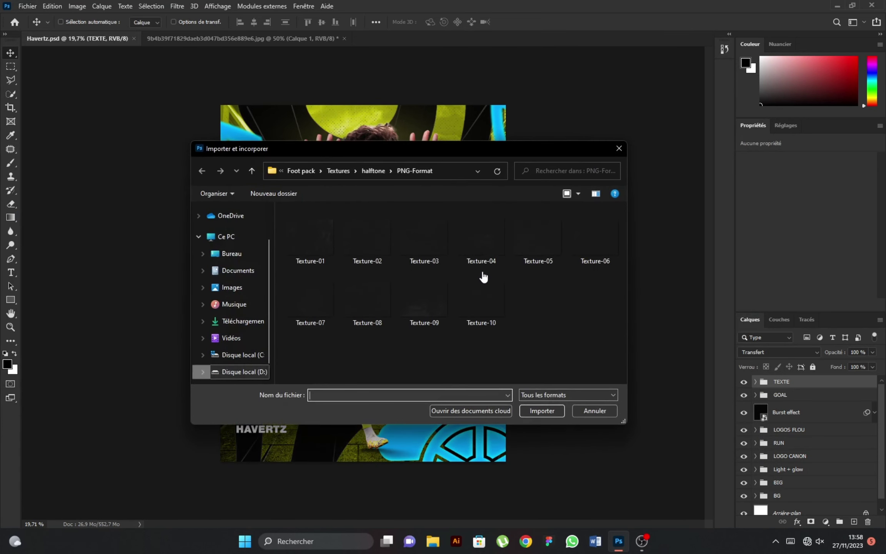
double_click(529, 247)
scroll(306, 348, down, 3)
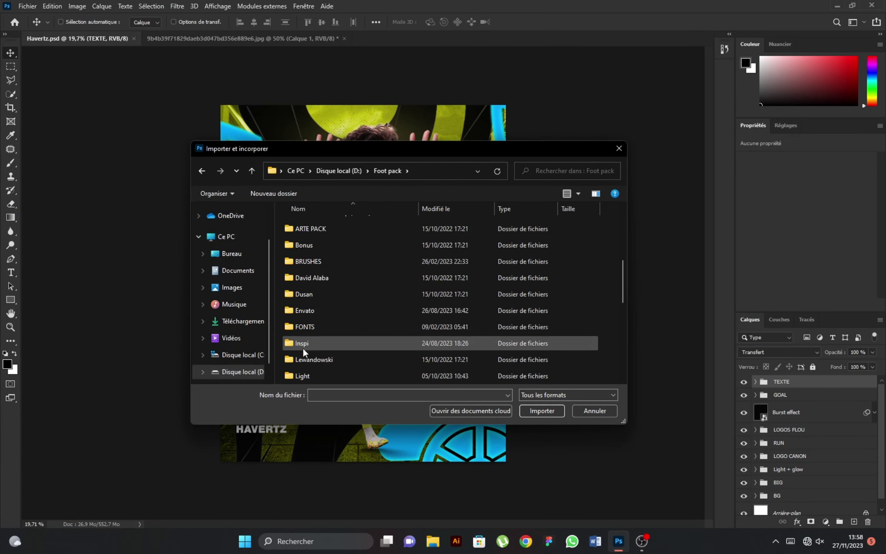
scroll(306, 348, down, 3)
double_click(306, 342)
scroll(455, 311, down, 1)
double_click(534, 334)
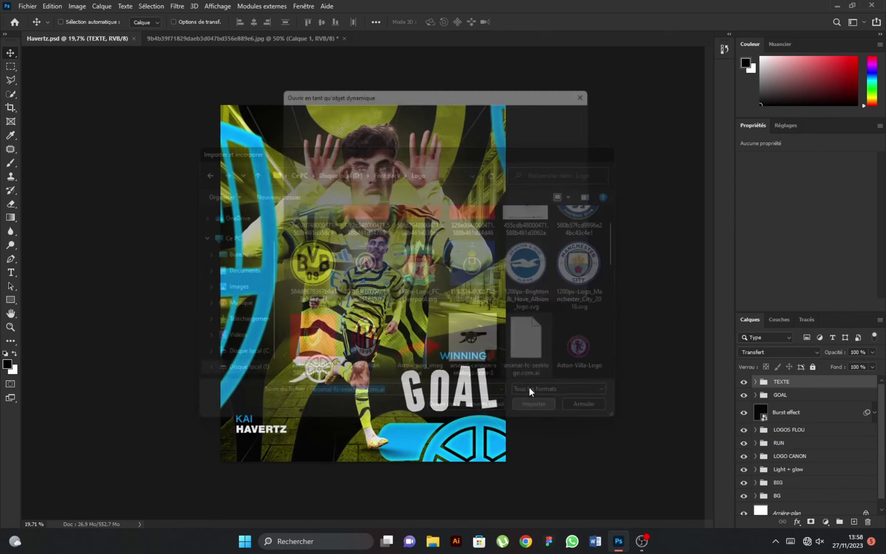
click(524, 303)
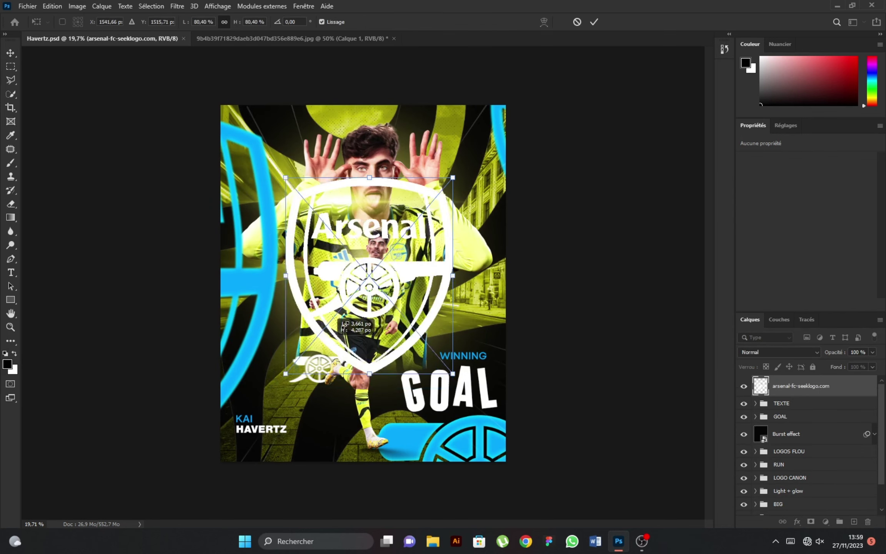
Shrink the Arsenal crest and position it bottom-left just above HAVERTZ
mouse_move(452, 389)
mouse_down()
mouse_move(455, 211)
mouse_move(275, 117)
mouse_move(265, 96)
mouse_move(275, 107)
mouse_up()
click(594, 22)
scroll(269, 83, up, 1)
scroll(360, 308, down, 2)
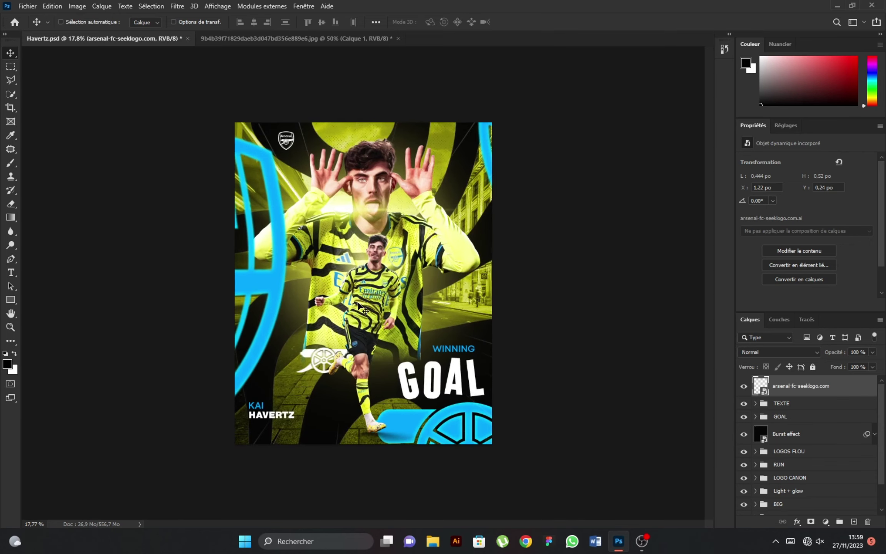
drag(288, 148, 258, 439)
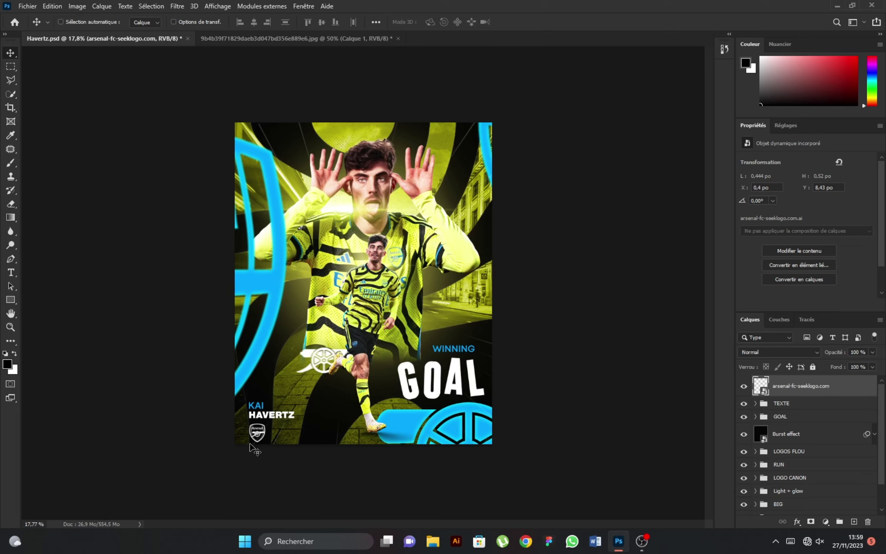
scroll(246, 485, up, 2)
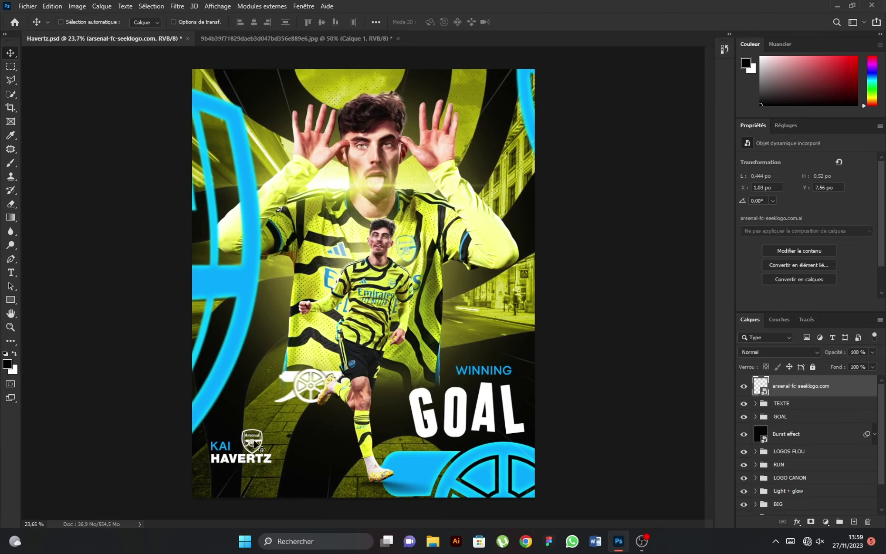
drag(255, 443, 255, 437)
scroll(364, 256, down, 1)
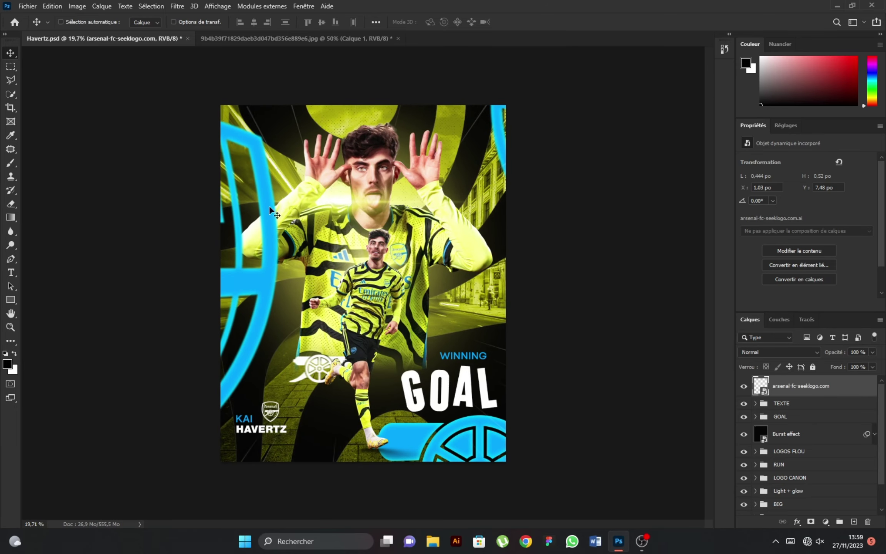
Place the white Logo Cal Graphix file from Bureau\CG as an embedded object
click(27, 6)
click(58, 213)
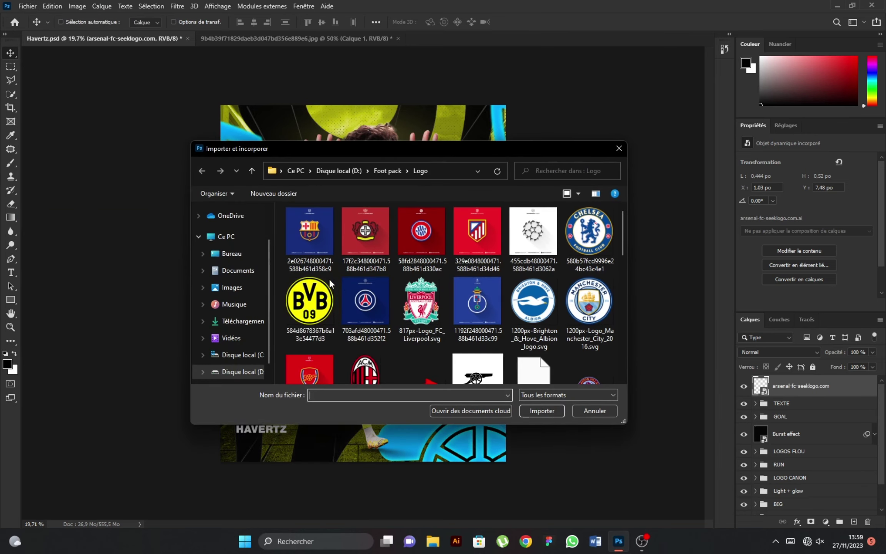
click(232, 254)
double_click(364, 292)
scroll(385, 289, down, 5)
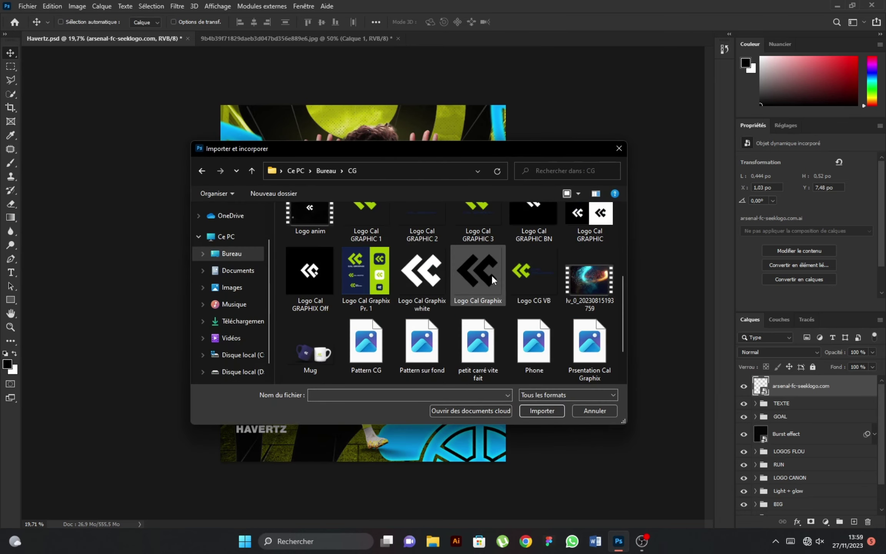
click(422, 276)
click(542, 410)
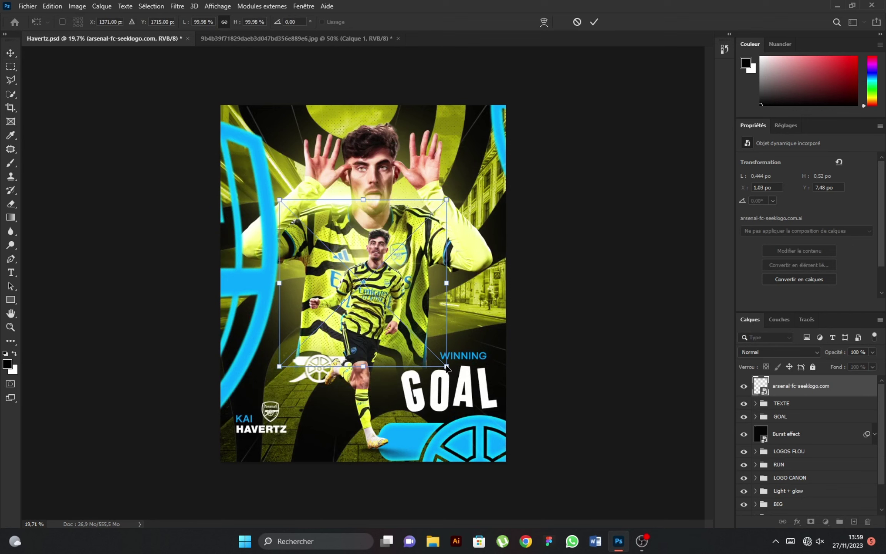
Scale the Cal Graphix logo to about 6% and position it at the top-left
drag(446, 368, 286, 216)
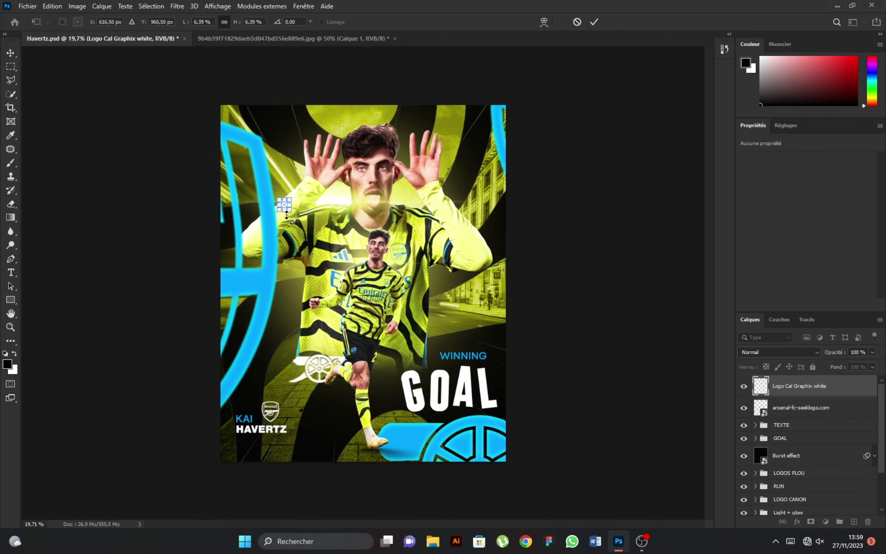
click(594, 22)
drag(286, 210, 257, 115)
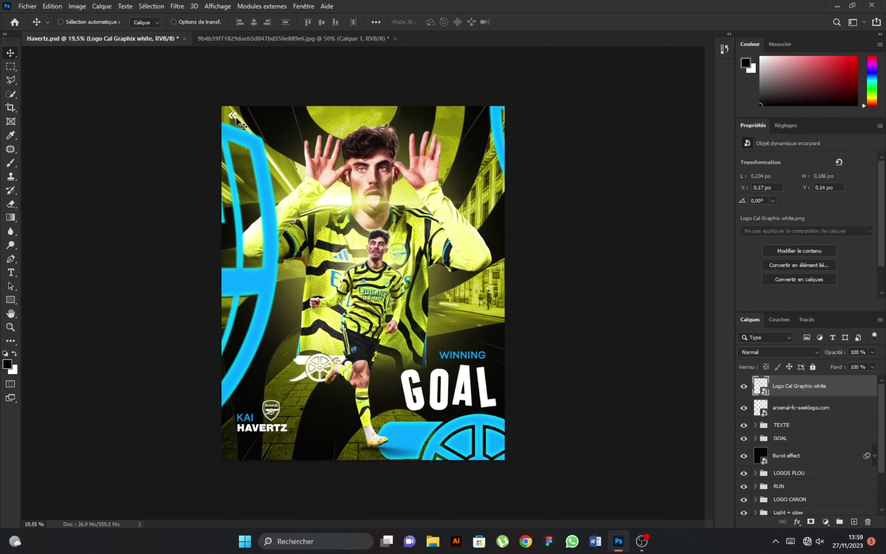
drag(257, 115, 239, 156)
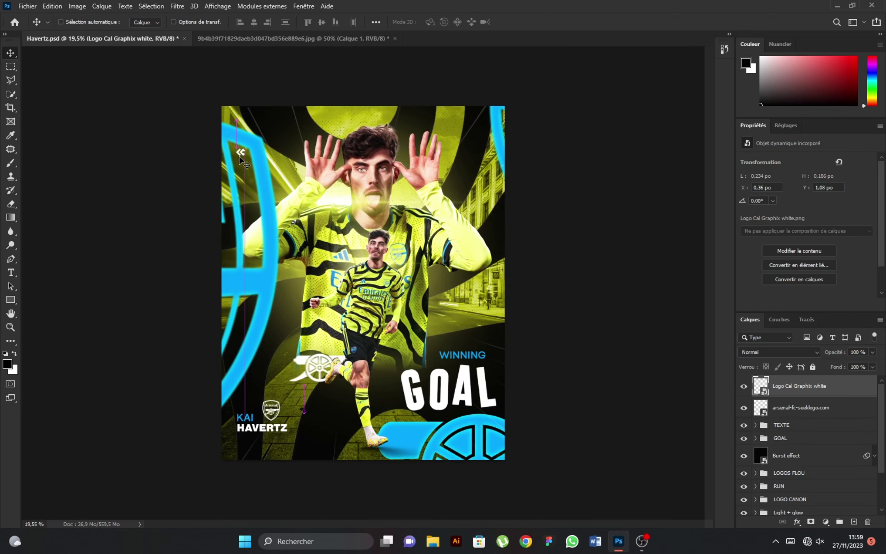
alt+scroll(324, 204, down, 1)
alt+scroll(274, 439, up, 1)
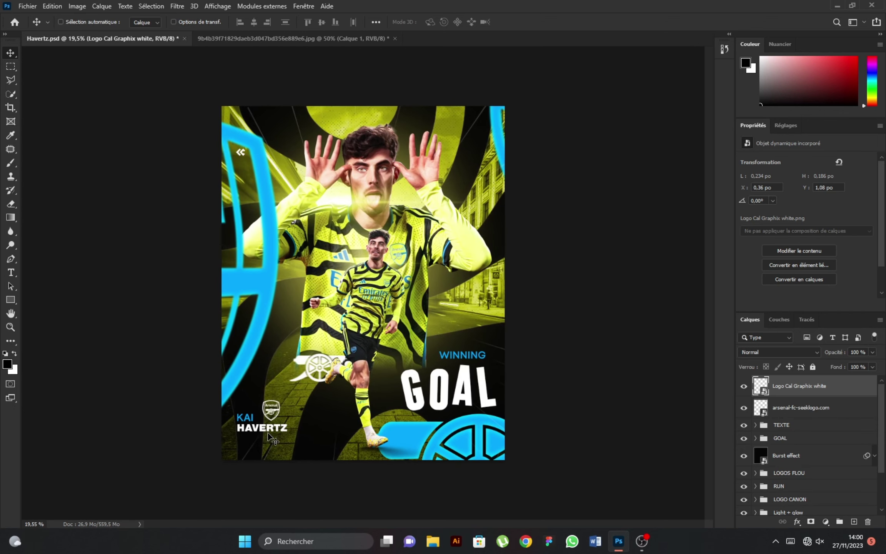
Move the Arsenal crest onto the right-side building
click(787, 411)
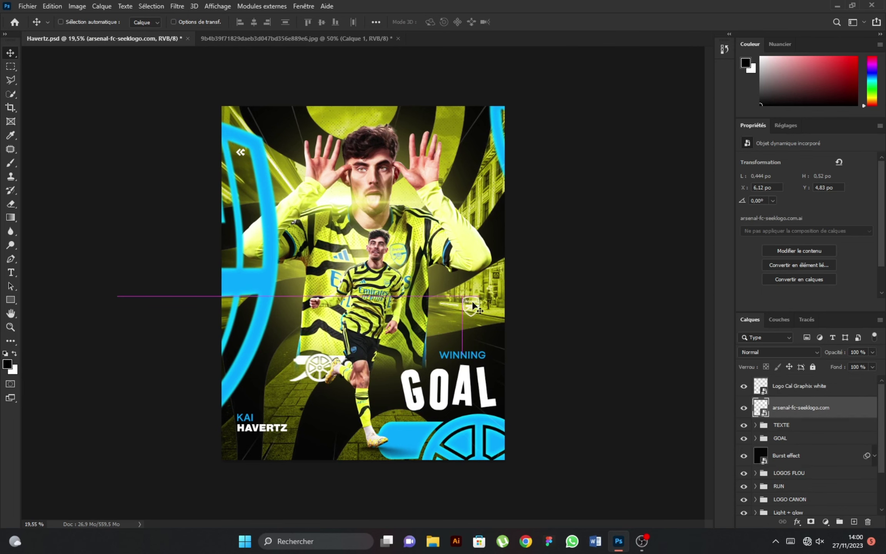
drag(276, 413, 476, 308)
alt+scroll(381, 403, down, 2)
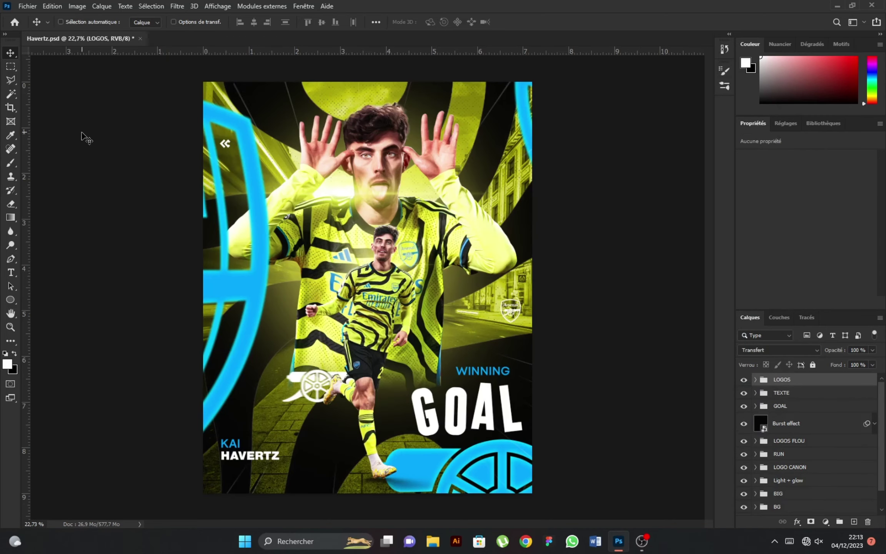
Place the orange light-flare image, shrunk and positioned beside the player
click(31, 6)
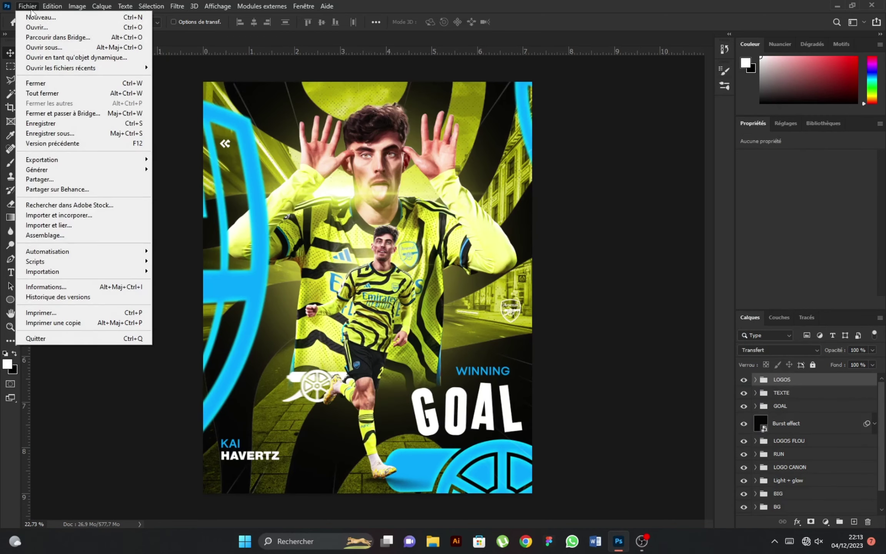
click(55, 215)
scroll(346, 300, down, 2)
scroll(346, 300, down, 2)
click(495, 269)
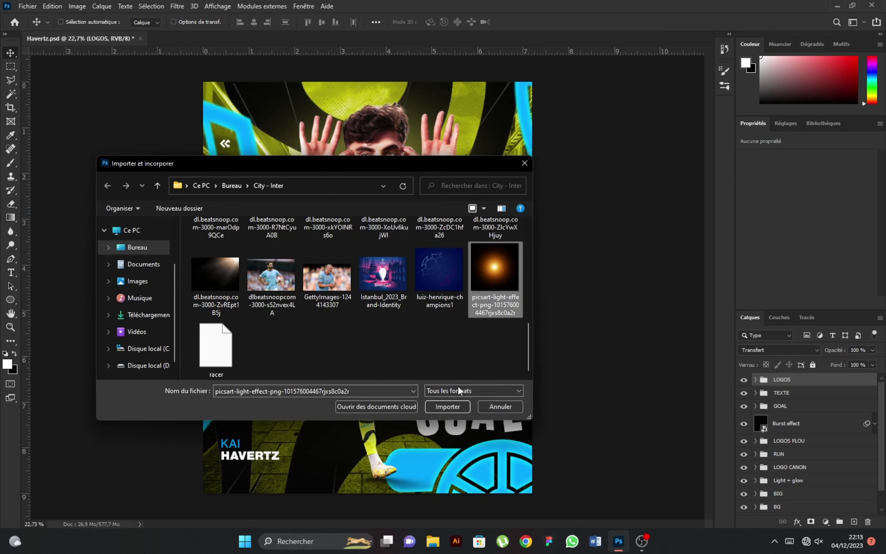
click(447, 406)
drag(368, 173, 368, 322)
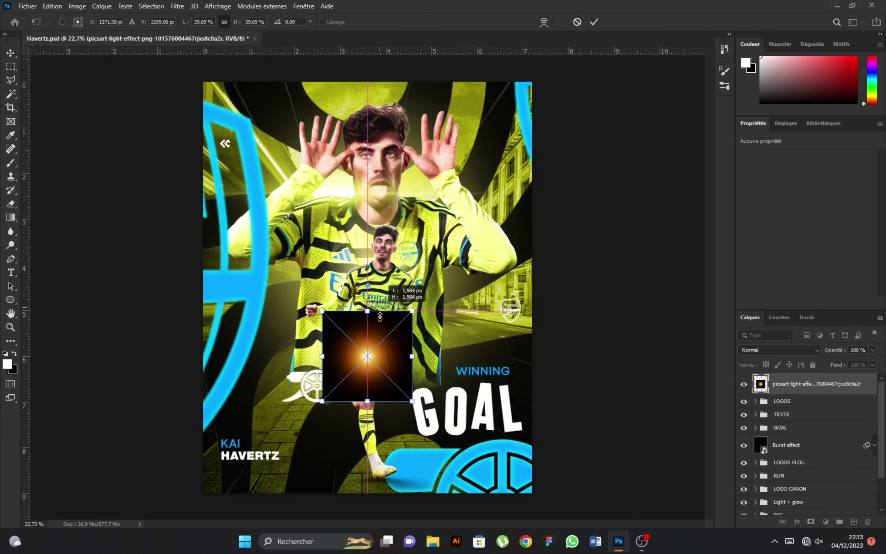
drag(367, 361, 445, 266)
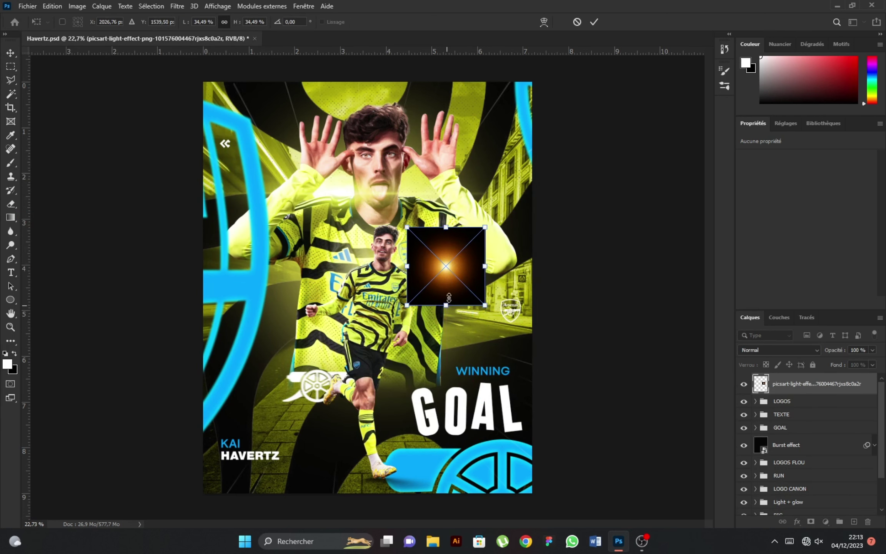
click(594, 22)
Blend the flare in Superposition mode and expand the Light + glow group
click(747, 352)
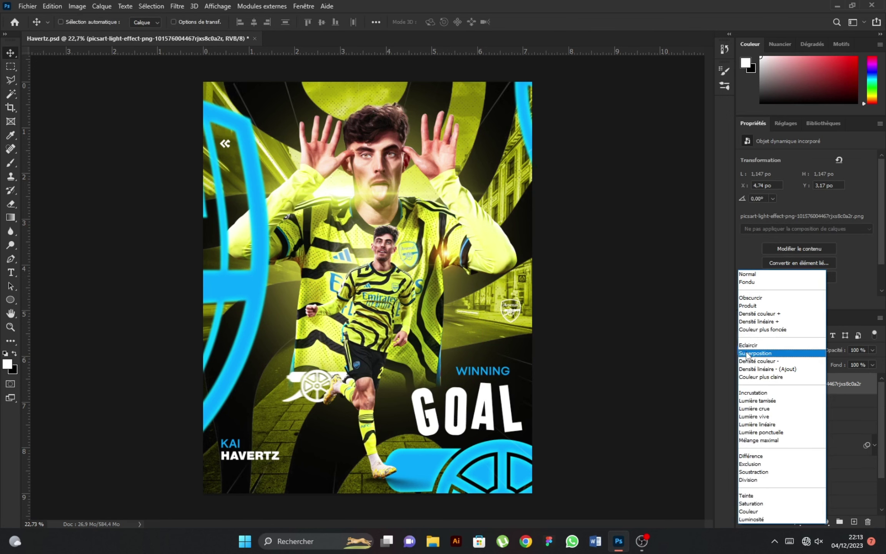
drag(456, 252, 456, 260)
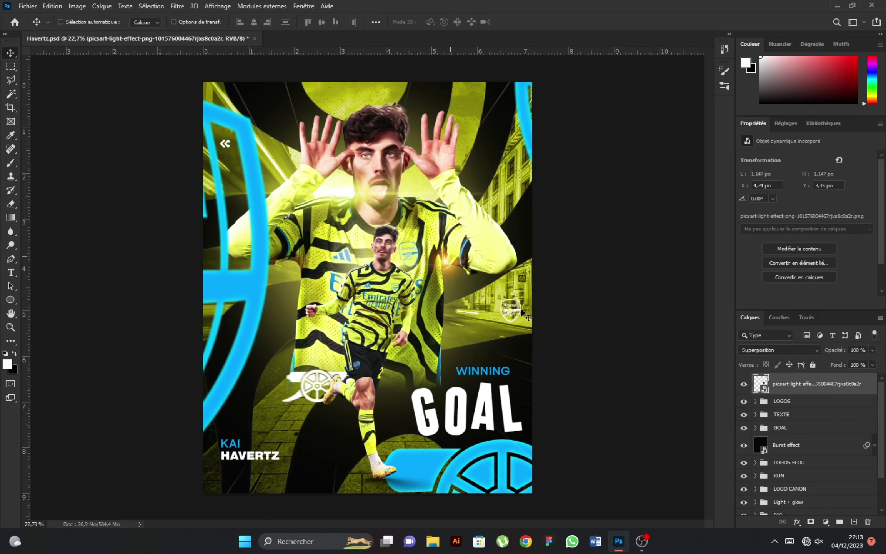
scroll(792, 454, down, 2)
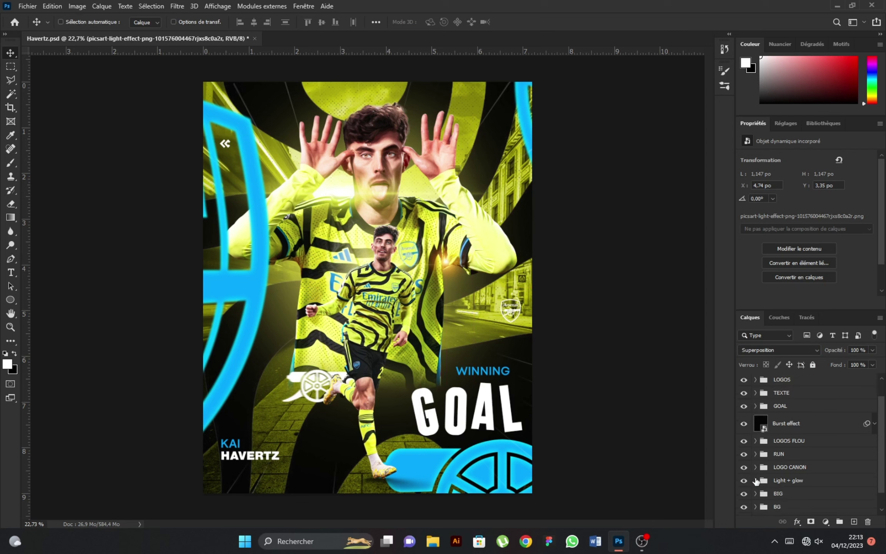
click(756, 481)
scroll(793, 479, down, 4)
mouse_move(803, 492)
mouse_down()
mouse_move(818, 483)
mouse_move(851, 386)
mouse_up()
Duplicate the picsart light-flare layer and move the copy between LOGOS FLOU and RUN
scroll(820, 396, up, 4)
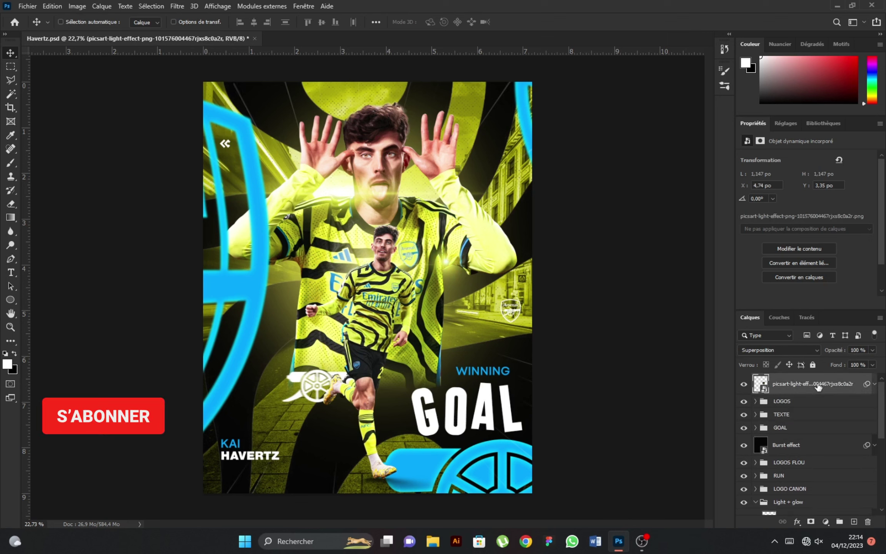
click(819, 386)
mouse_move(820, 389)
mouse_down()
mouse_move(796, 498)
mouse_move(826, 388)
mouse_up()
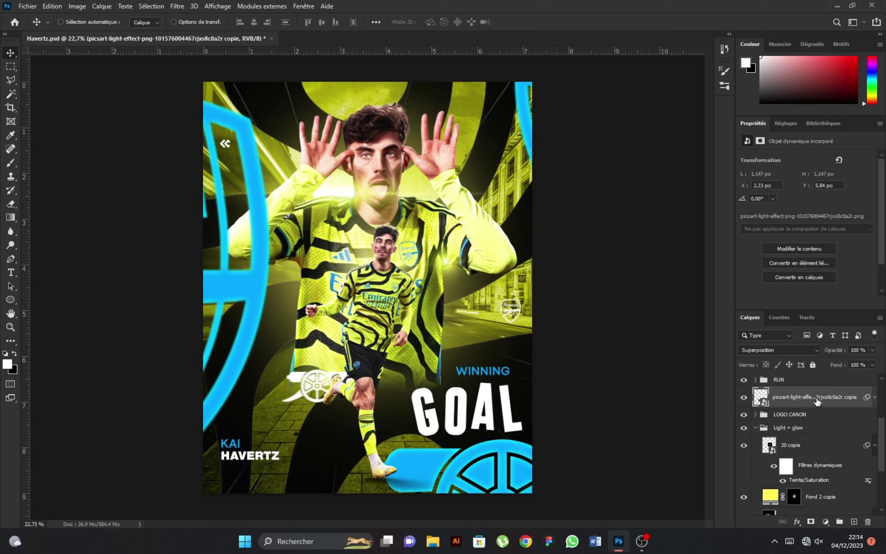
scroll(794, 451, up, 4)
drag(794, 485, 798, 473)
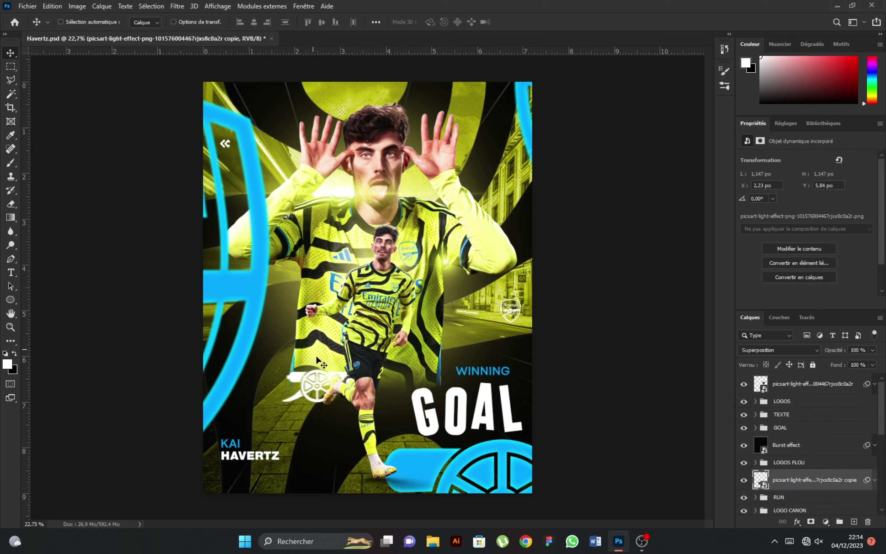
Enlarge the flare copy over the cannon logo beside the player's knee
key(ctrl+t)
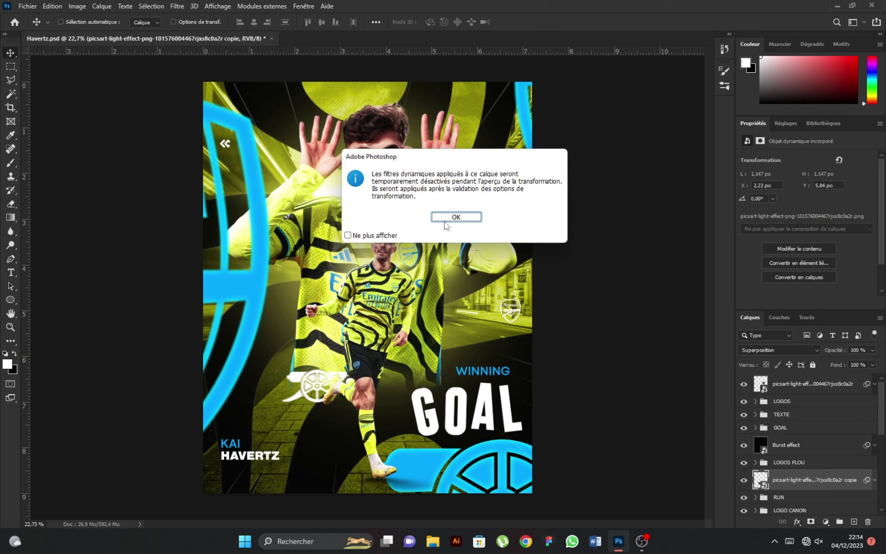
click(445, 221)
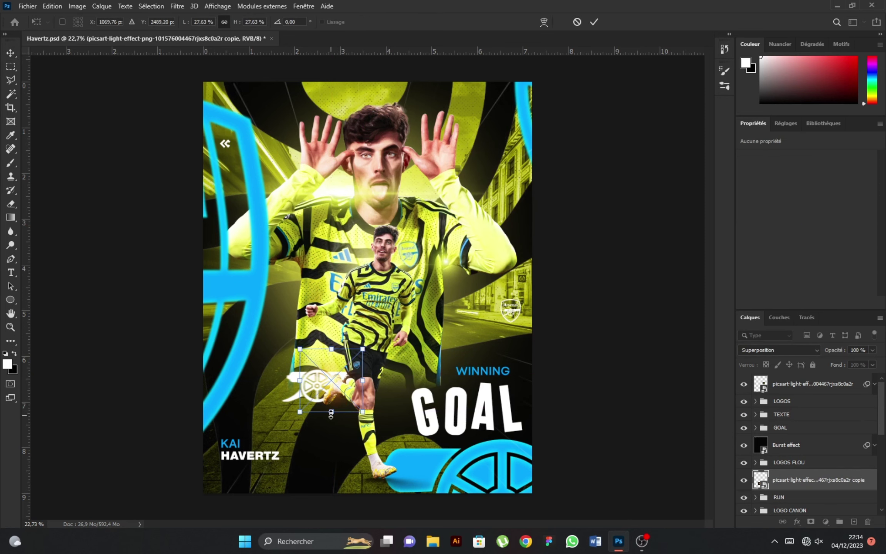
click(594, 21)
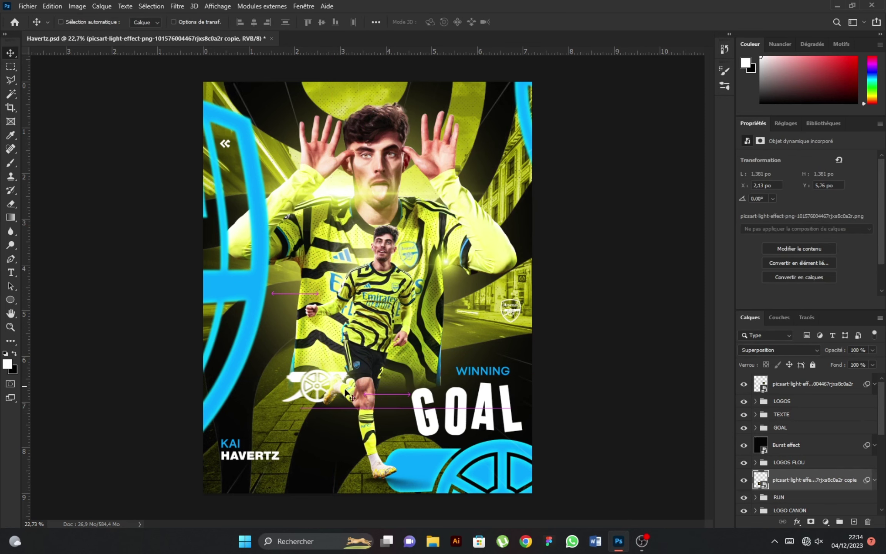
scroll(409, 338, down, 2)
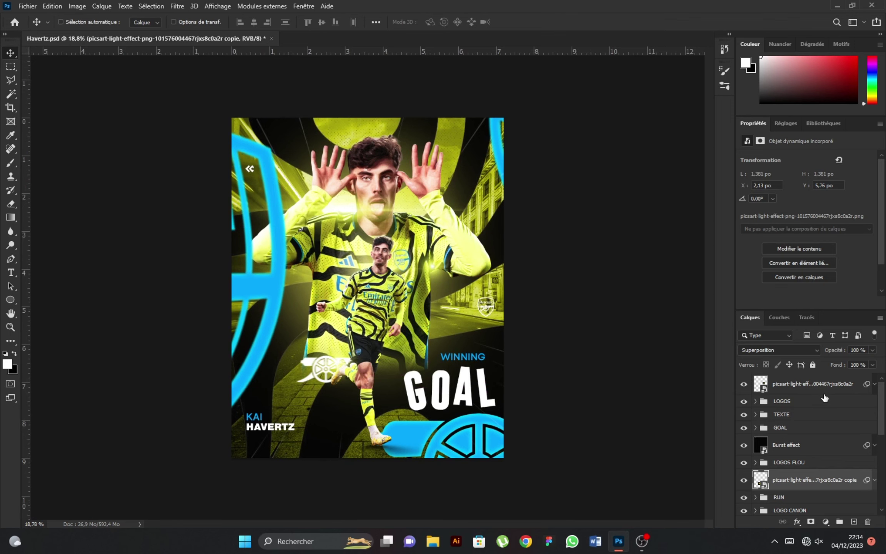
scroll(368, 292, up, 2)
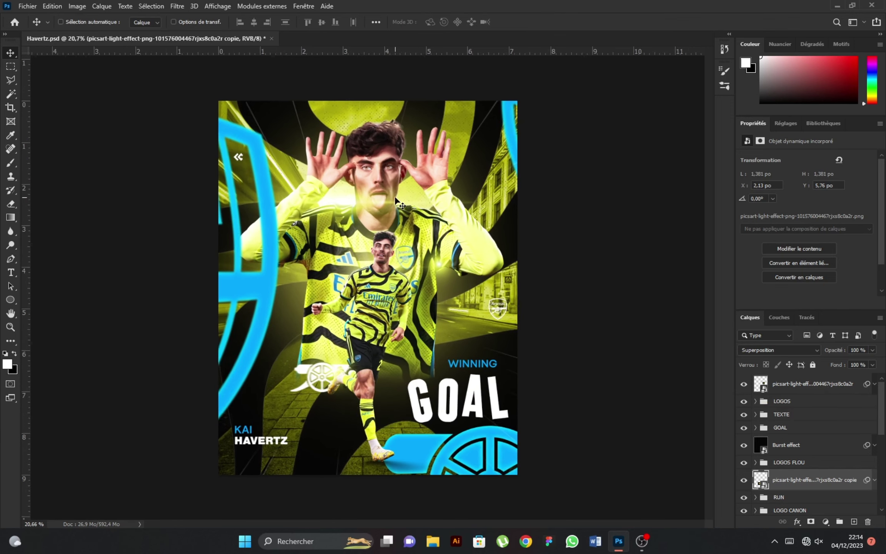
Merge all visible layers into Calque 4, make it a smart object, and open Camera Raw
click(819, 392)
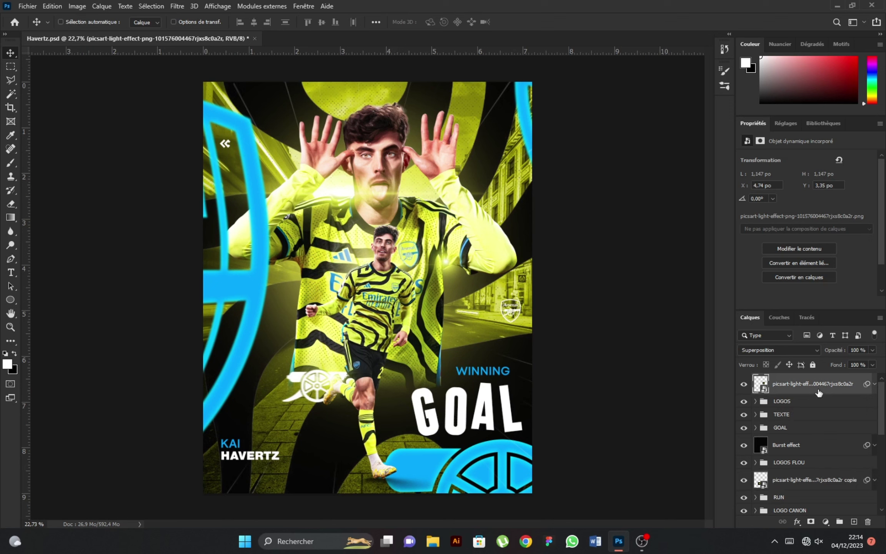
key(ctrl+shift+alt+e)
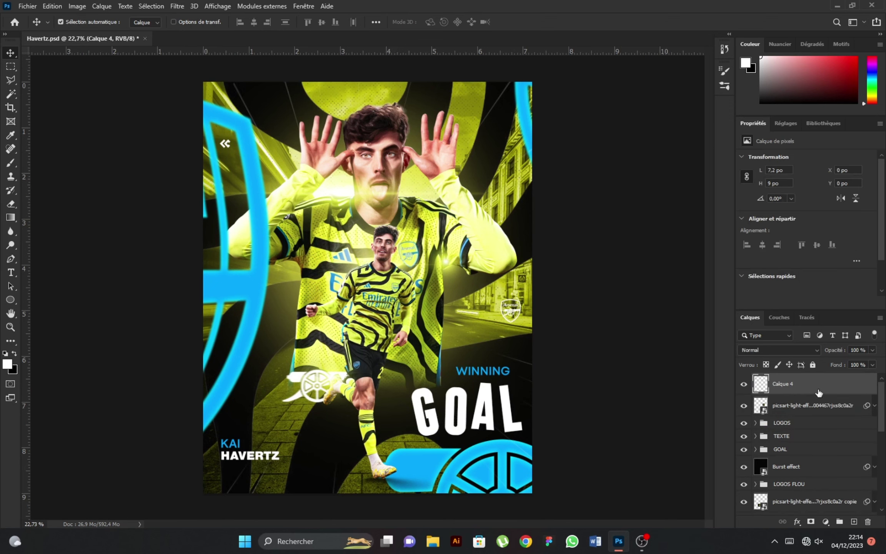
right_click(819, 386)
click(697, 229)
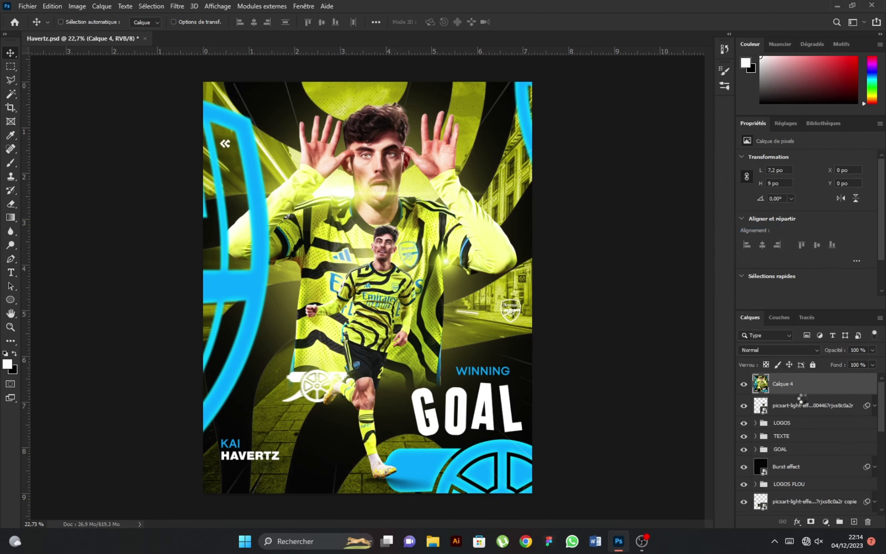
click(178, 6)
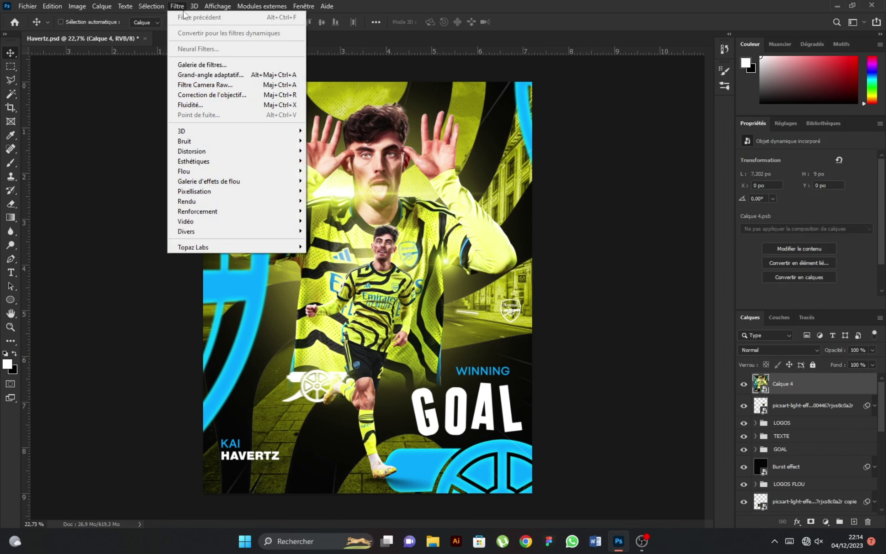
click(202, 81)
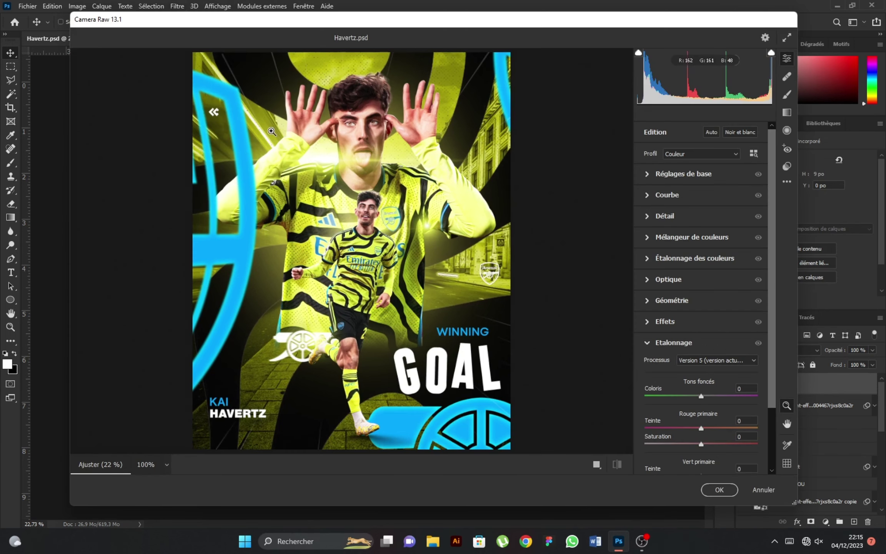
In Camera Raw basic settings, raise exposure to +0.15
click(647, 175)
drag(702, 258, 705, 378)
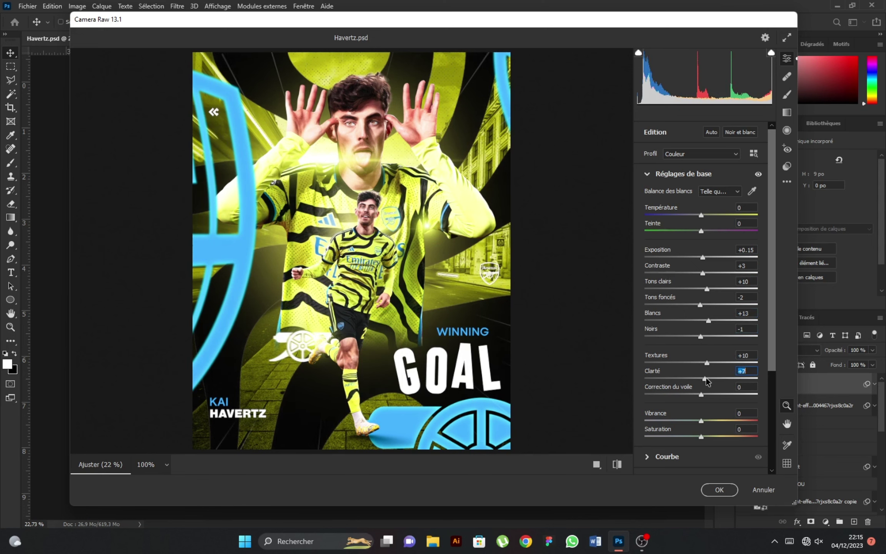
scroll(705, 377, down, 1)
scroll(709, 369, down, 2)
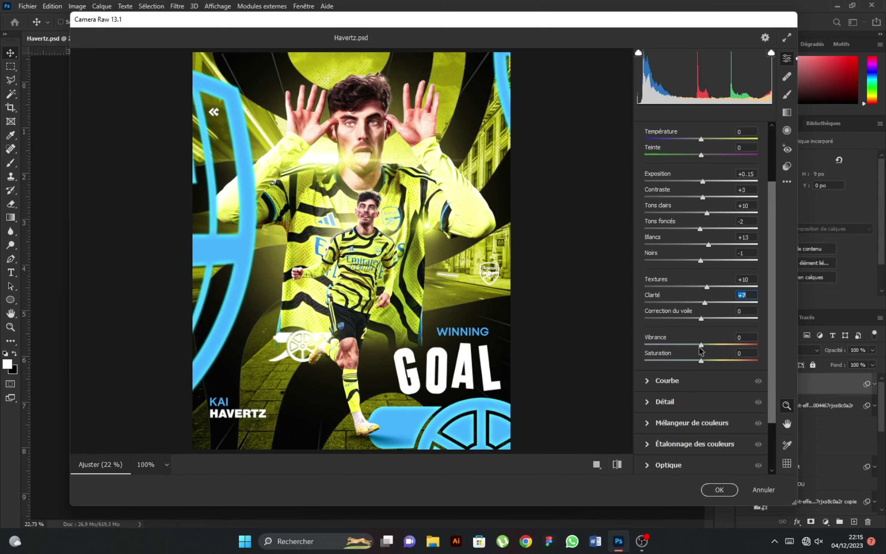
Shape a point tone curve with points around 203 and 64
click(667, 380)
click(735, 251)
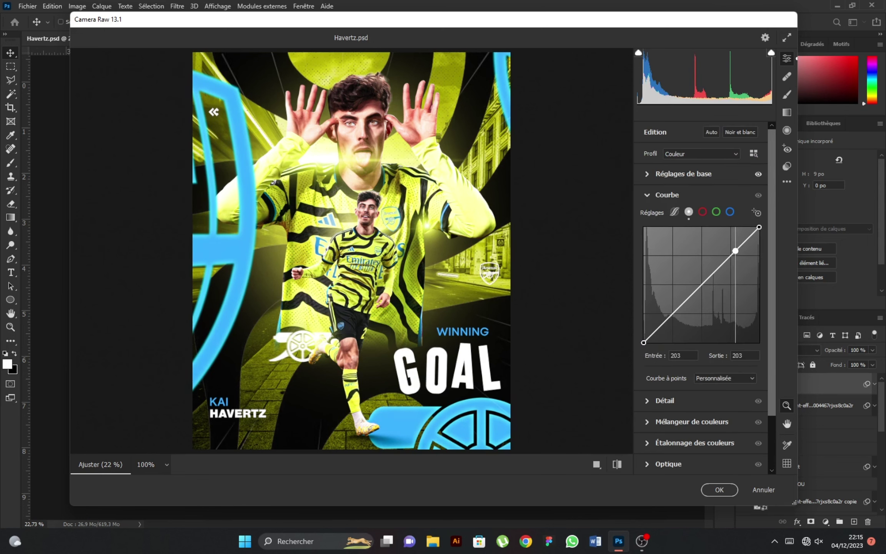
drag(735, 251, 733, 251)
click(672, 312)
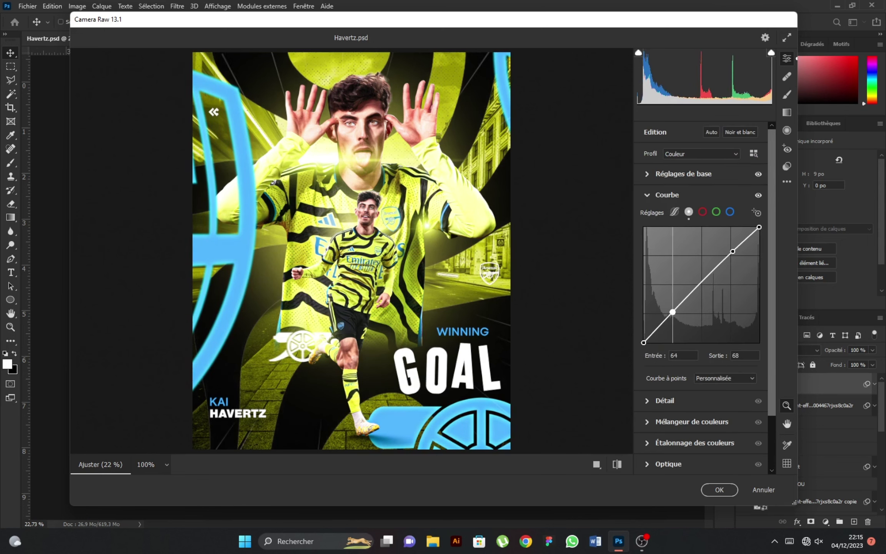
scroll(683, 352, down, 2)
click(682, 352)
Set sharpening to 22, tint shadows purple and warm highlights orange in colour grading
drag(644, 242, 661, 242)
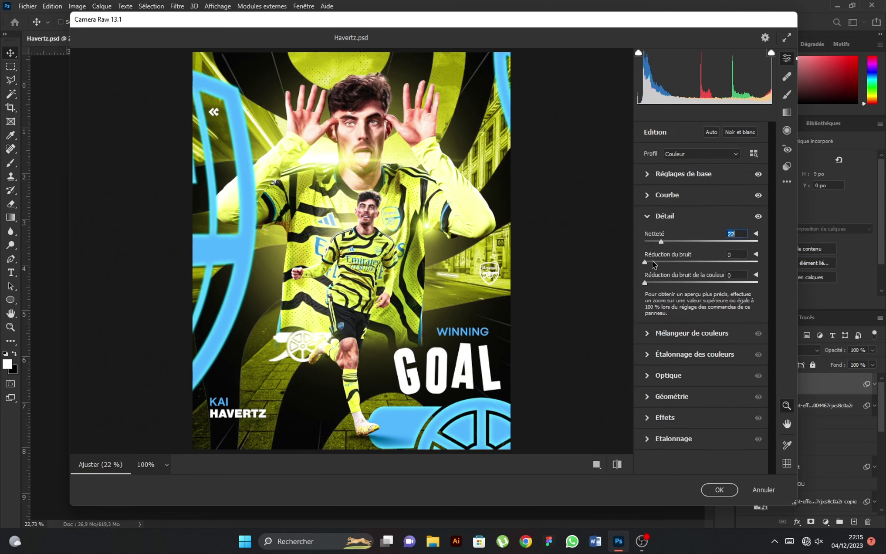
click(671, 332)
click(680, 346)
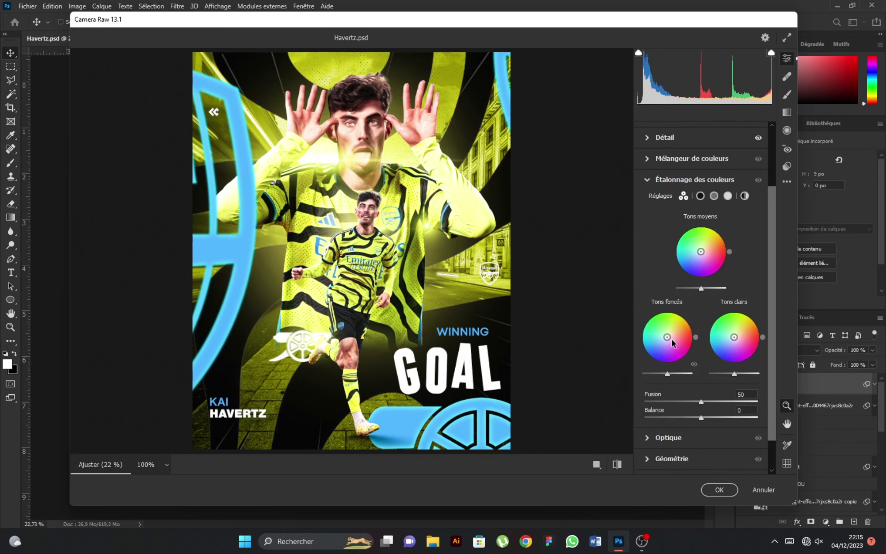
drag(667, 338, 665, 340)
mouse_move(744, 342)
mouse_down()
mouse_move(747, 330)
mouse_move(733, 338)
mouse_up()
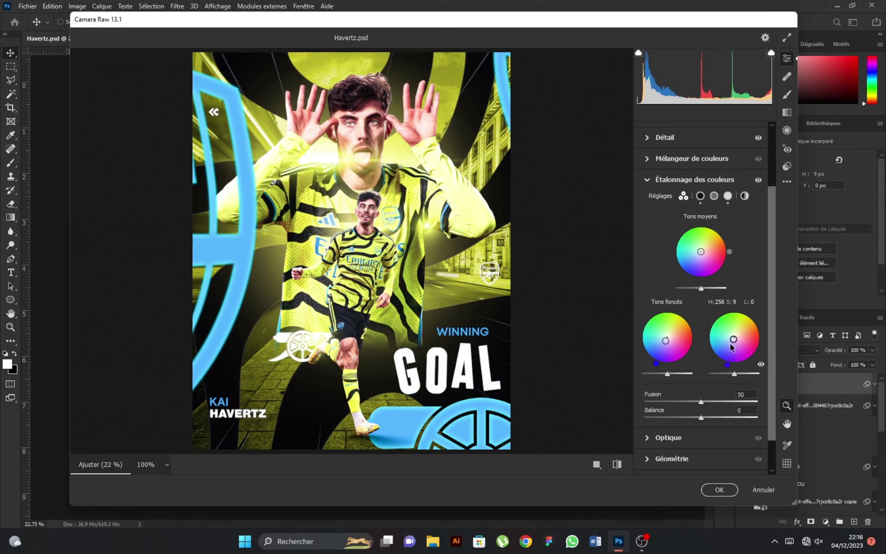
Set calibration green primary hue to -7 and blue primary hue to -28
scroll(683, 436, down, 2)
click(677, 463)
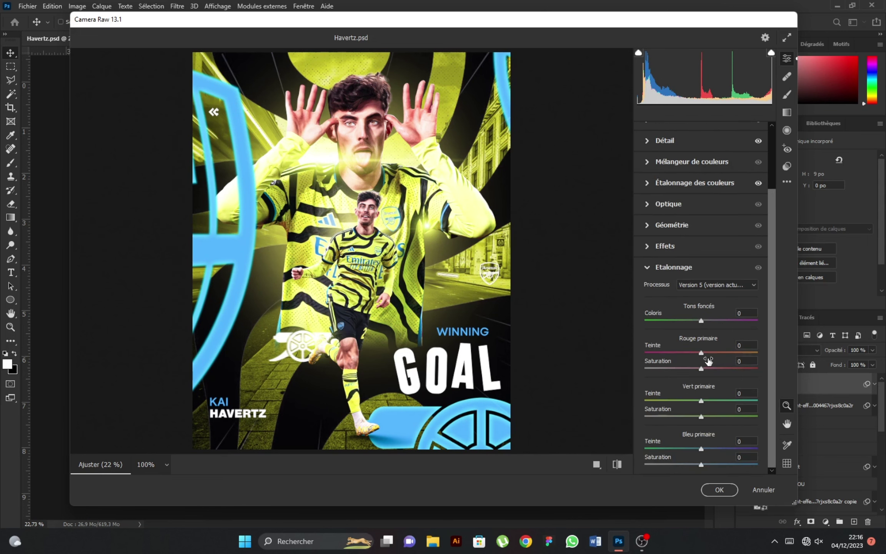
mouse_move(702, 400)
mouse_down()
mouse_move(712, 400)
mouse_move(691, 399)
mouse_move(710, 402)
mouse_up()
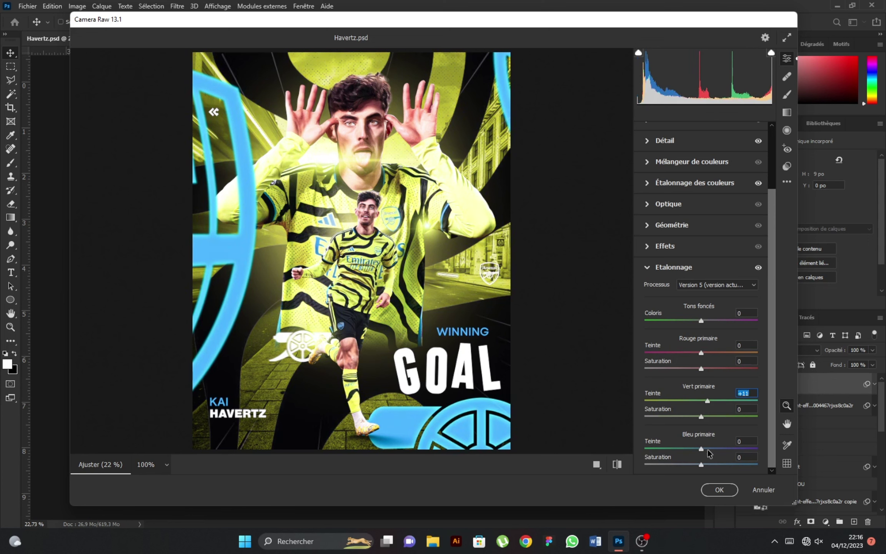
drag(701, 449, 698, 449)
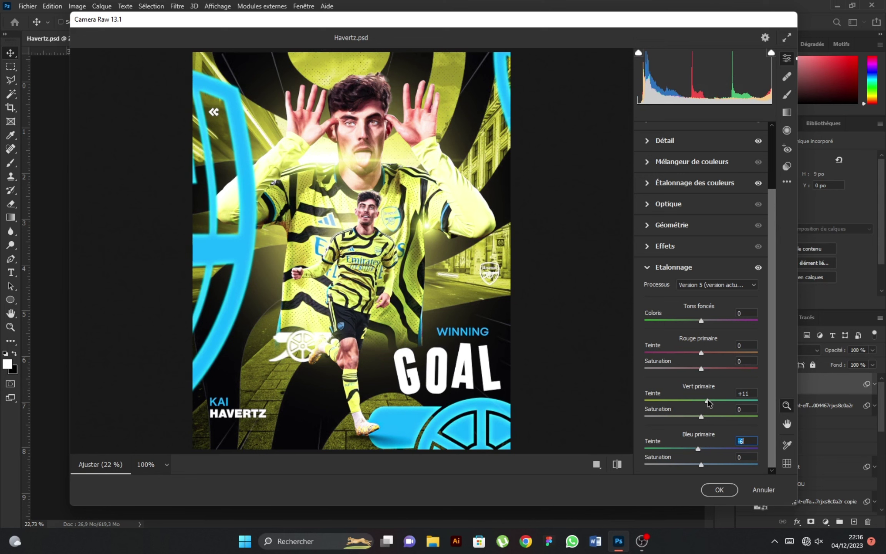
drag(707, 399, 697, 400)
mouse_move(698, 448)
mouse_down()
mouse_move(685, 449)
mouse_move(700, 462)
mouse_up()
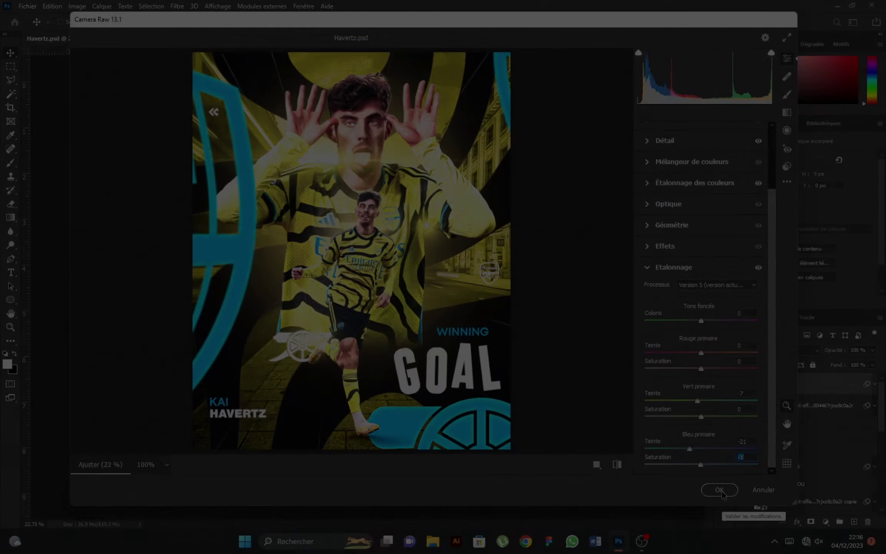